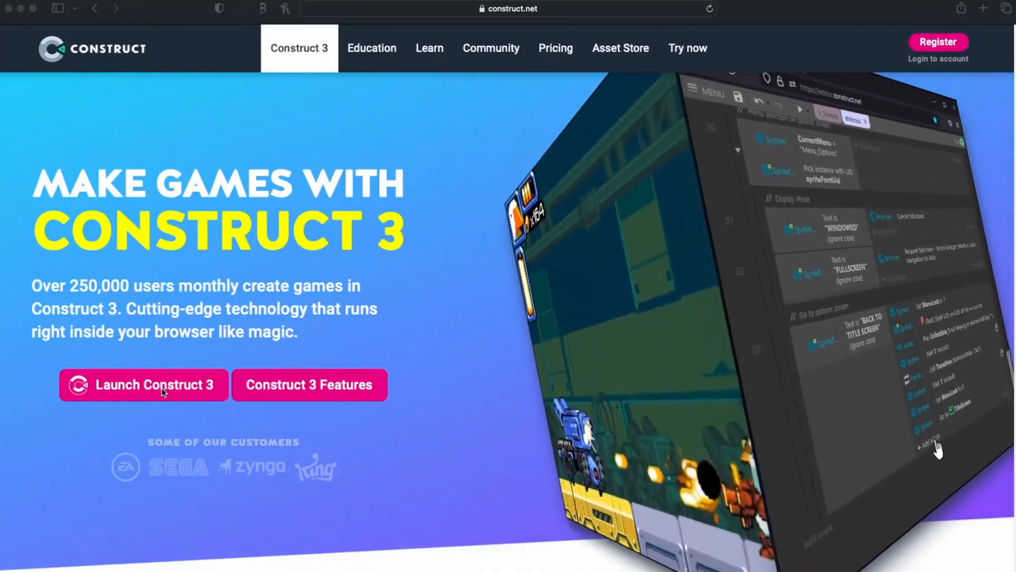
Launch the Construct 3 guided tour from the free trial page and start the Make a platform game tour.
left_click(172, 389)
left_click(150, 383)
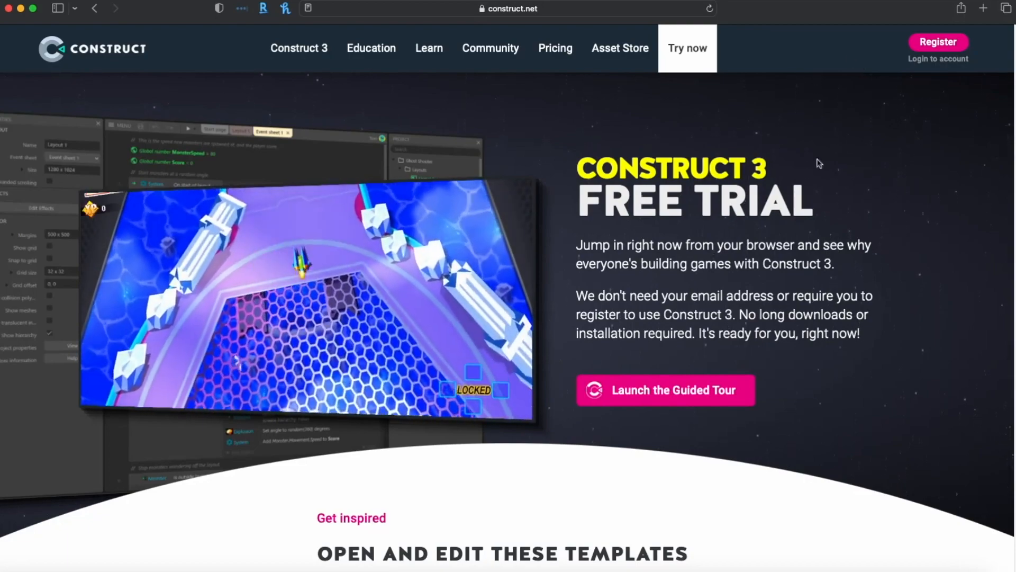
left_click(666, 400)
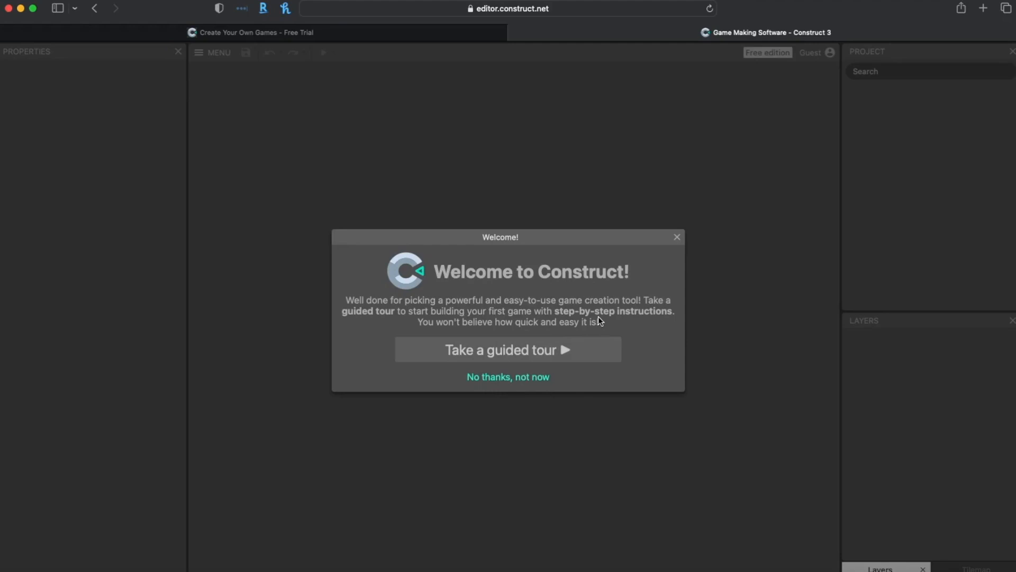
left_click(507, 351)
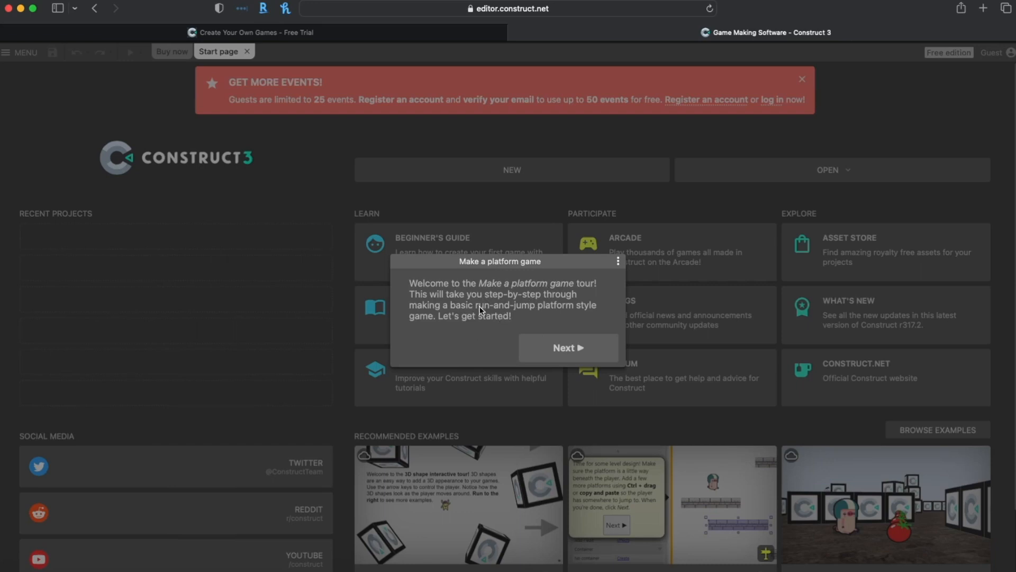
left_click(561, 349)
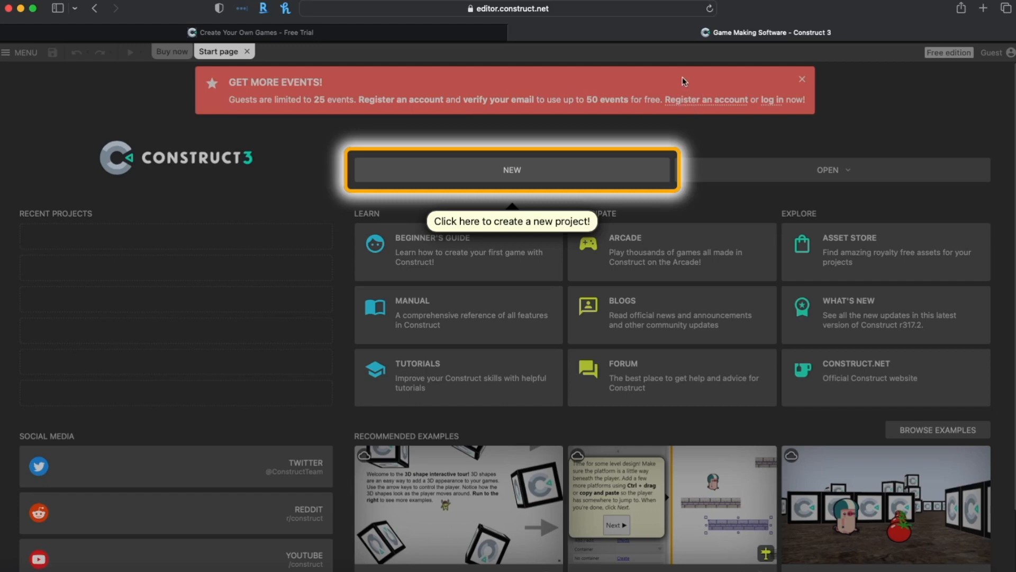
Create a new project with the default settings and continue the tour to adding the player.
left_click(508, 171)
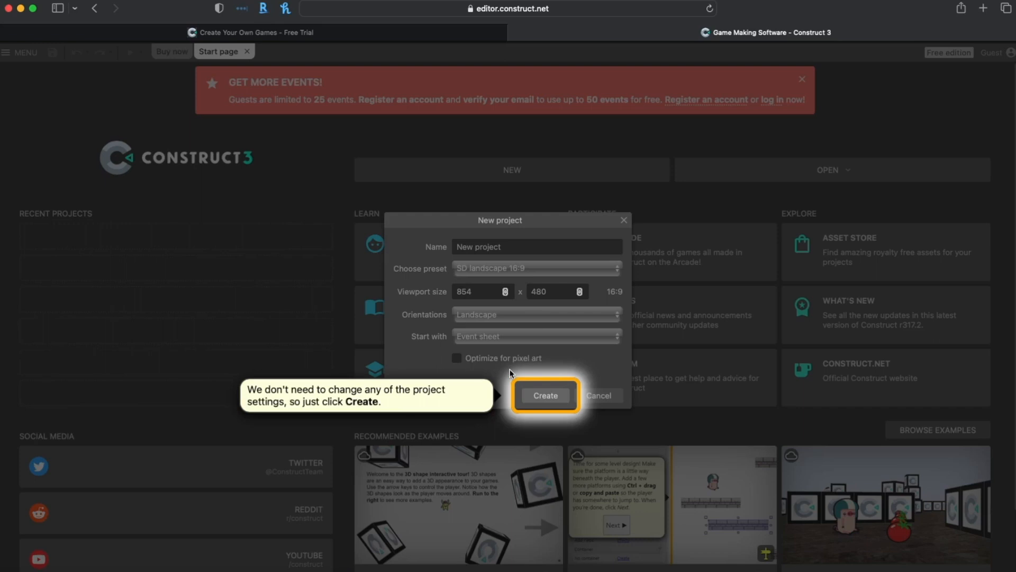
left_click(546, 396)
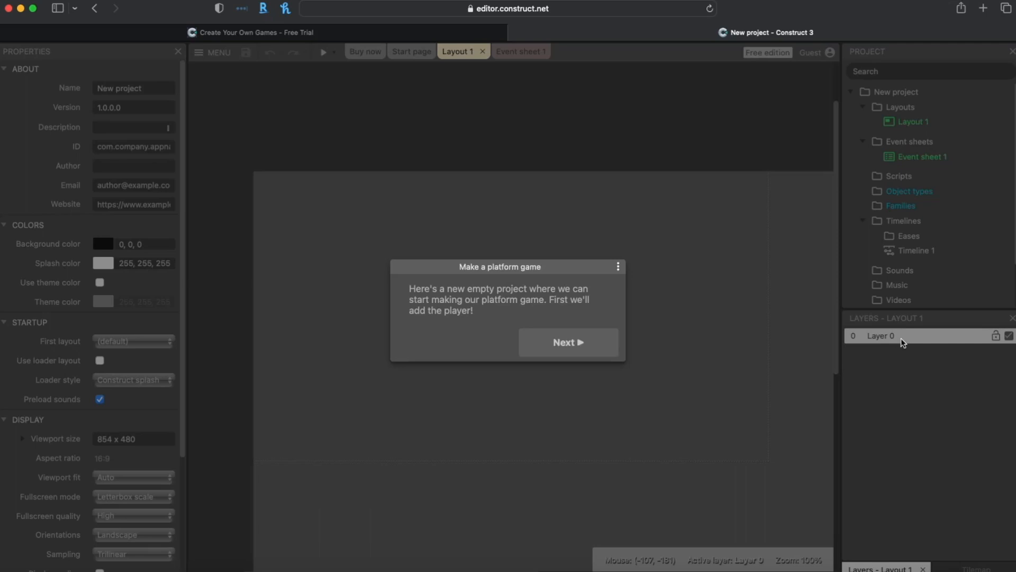
left_click(566, 342)
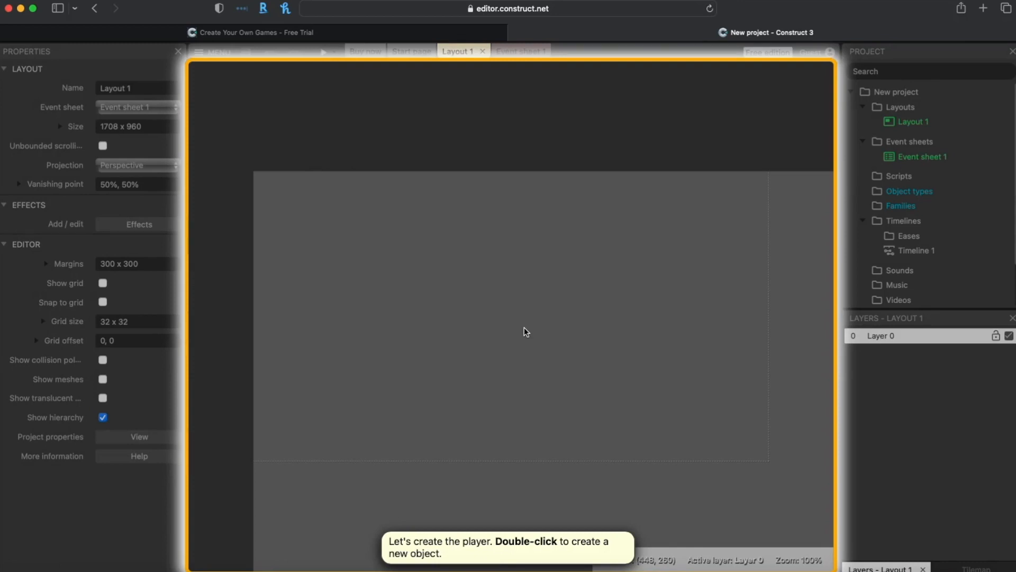
Insert a Sprite object at about 438, 295 in the layout and import the tour's pig character as its image.
right_click(562, 312)
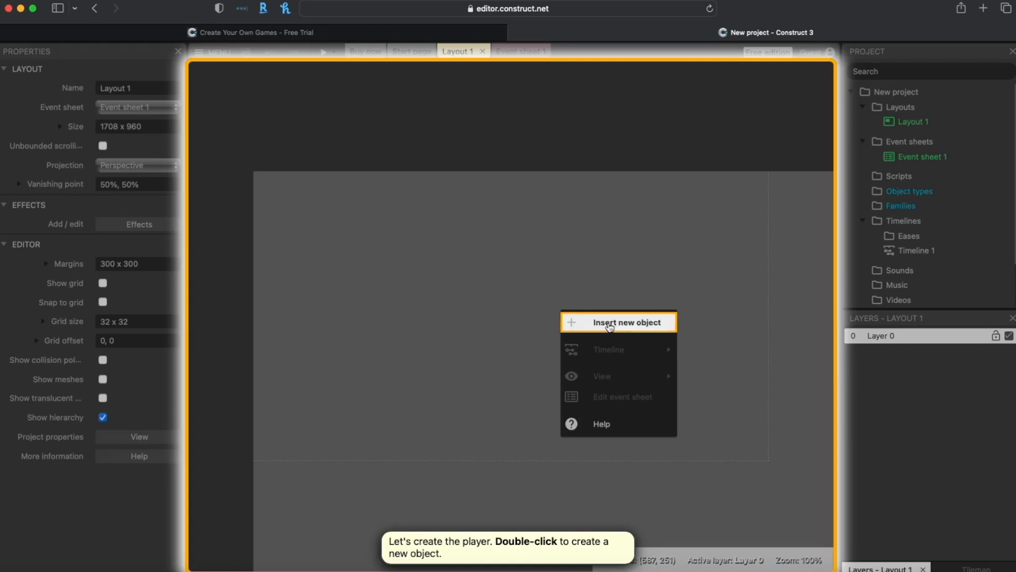
left_click(610, 324)
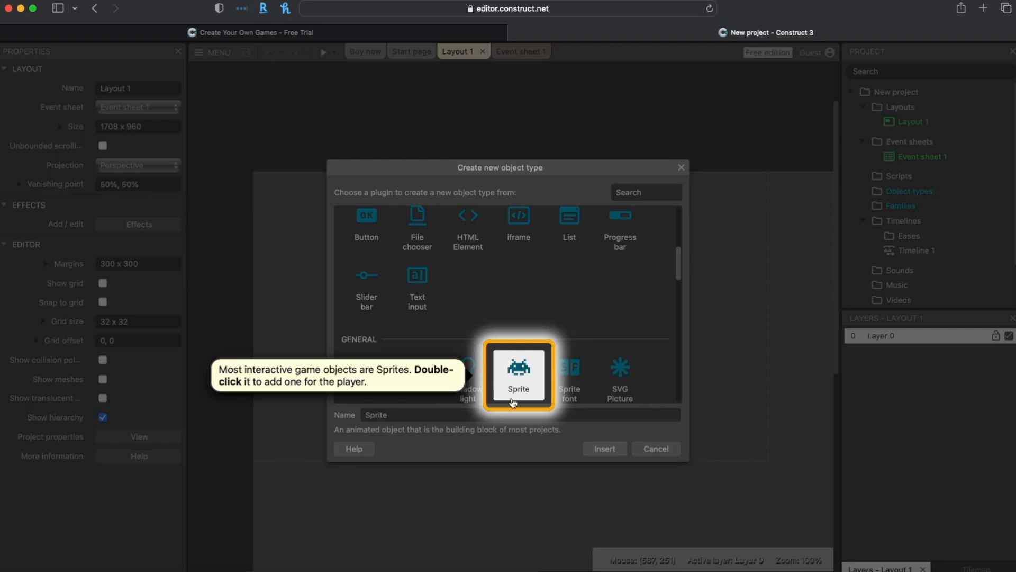
double_click(517, 373)
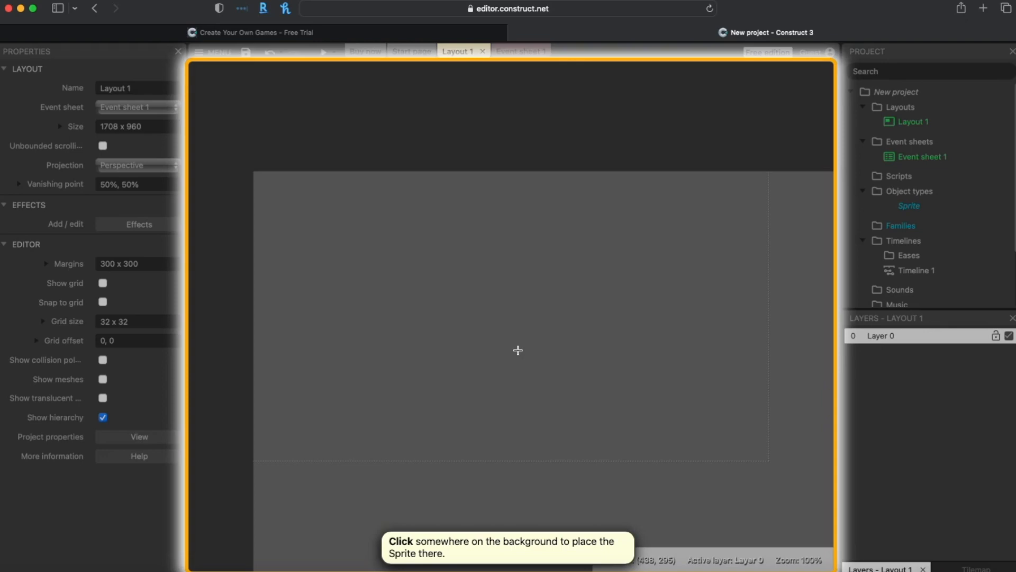
left_click(517, 349)
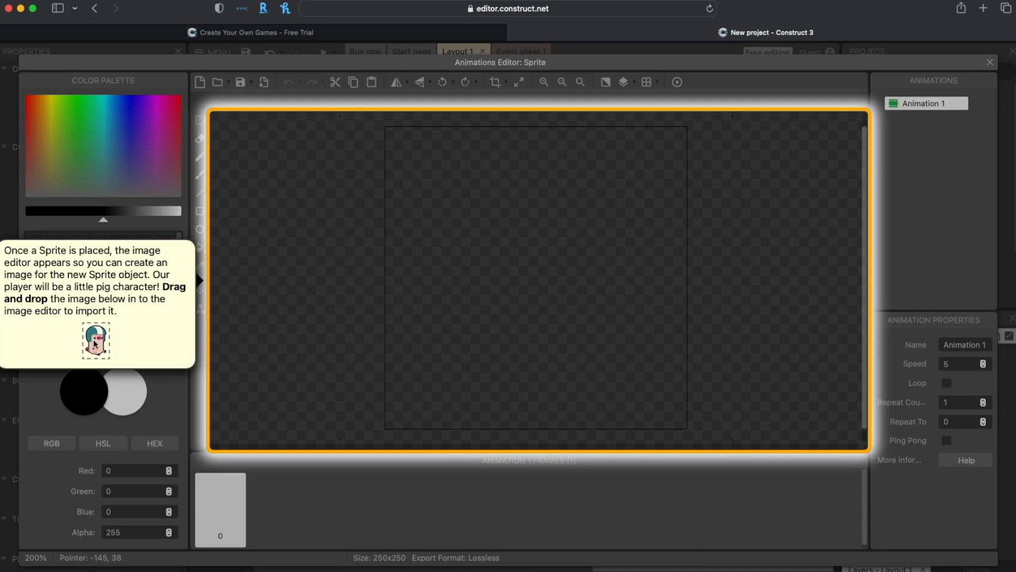
left_click_drag(93, 342, 511, 297)
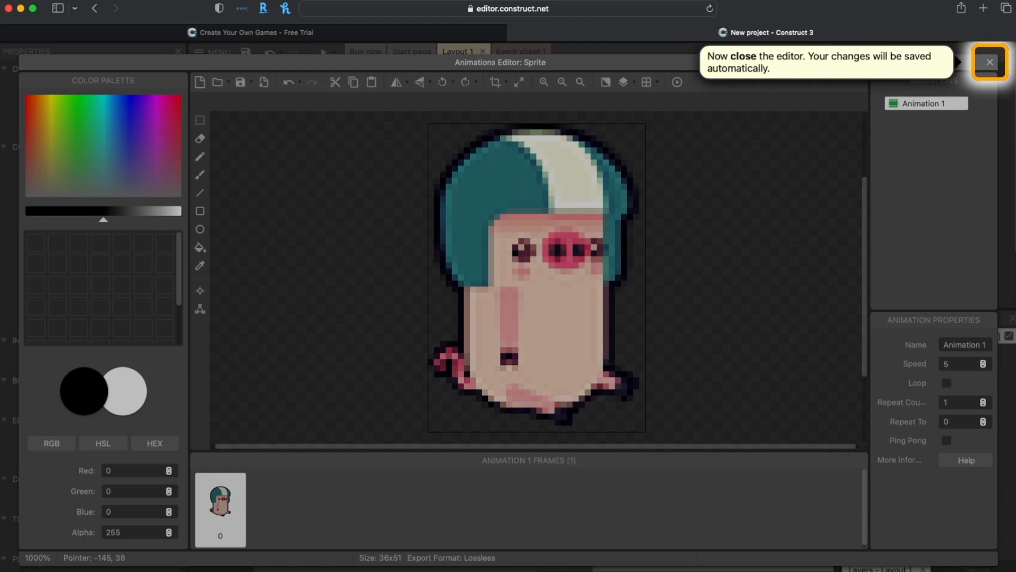
left_click(990, 63)
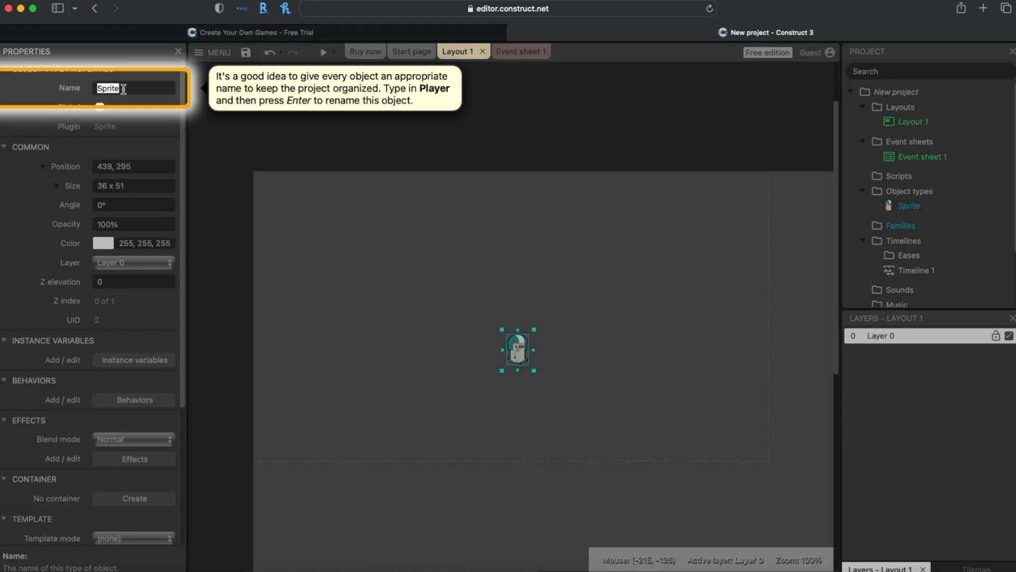
Rename the sprite as Player and continue the tour to the introduction of behaviors.
key("BackSpace")
type("Player")
key("Return")
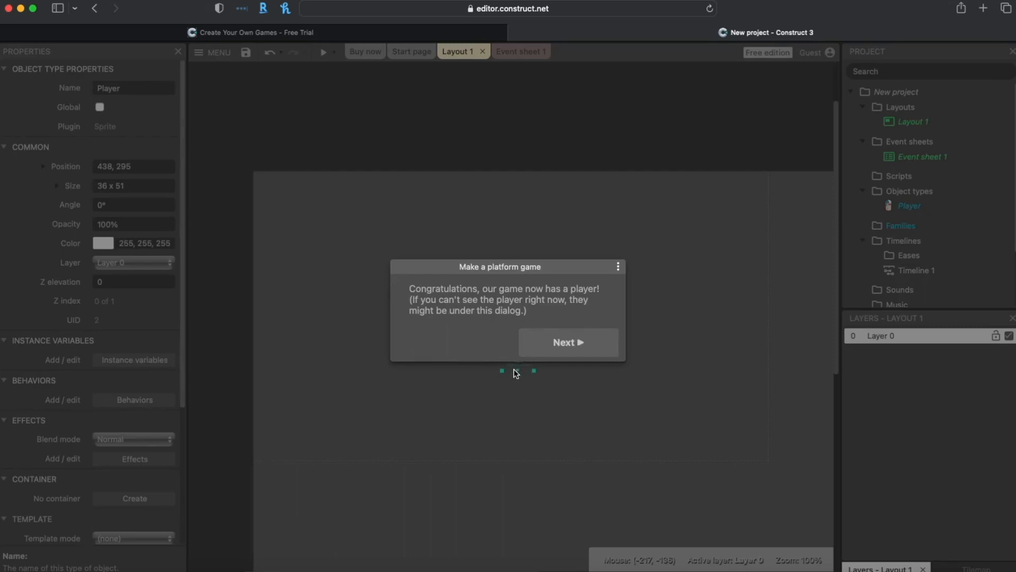
left_click_drag(529, 268, 497, 217)
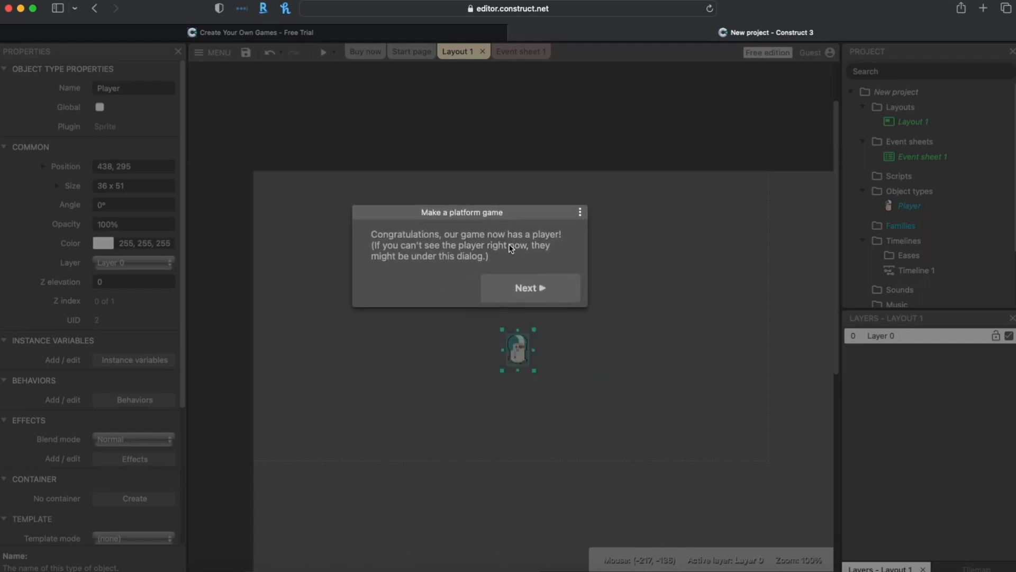
left_click(521, 288)
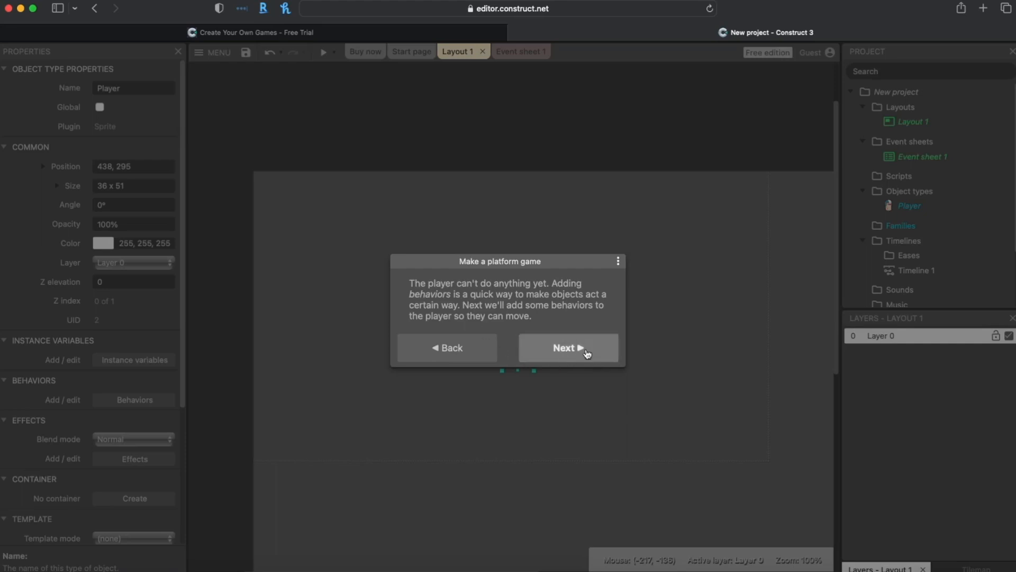
Add the Platform behavior to the Player sprite.
left_click(566, 348)
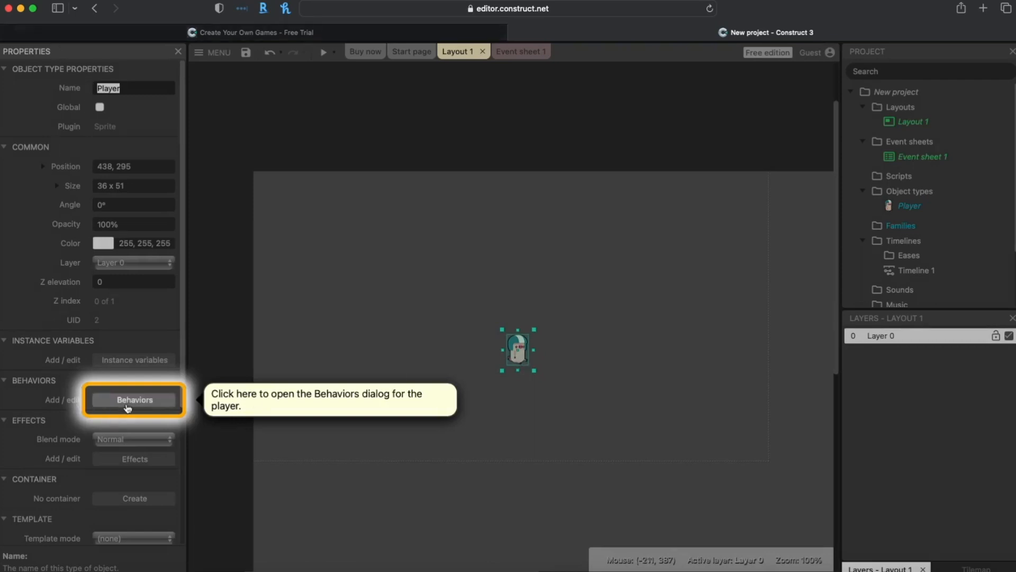
left_click(136, 404)
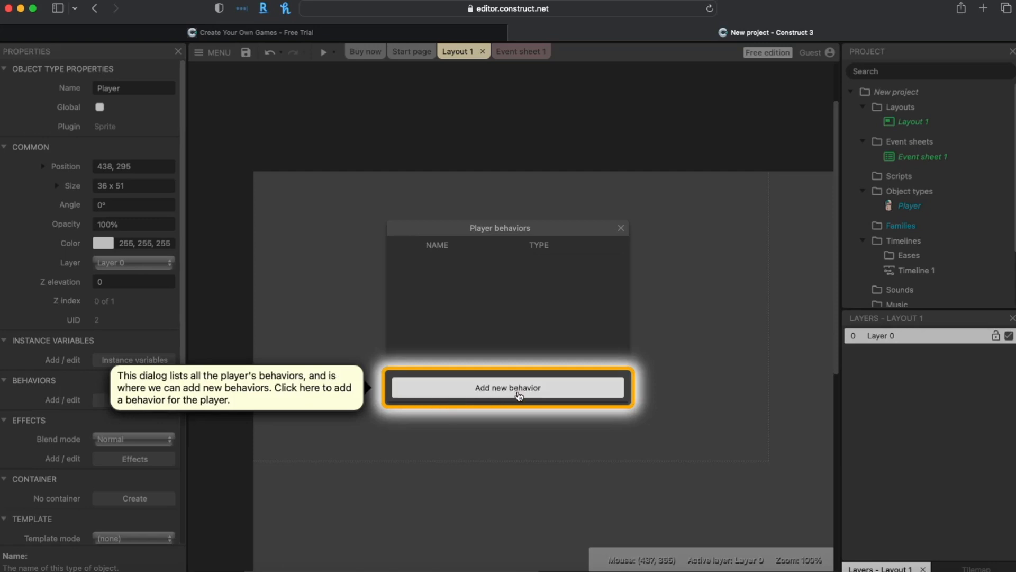
left_click(518, 394)
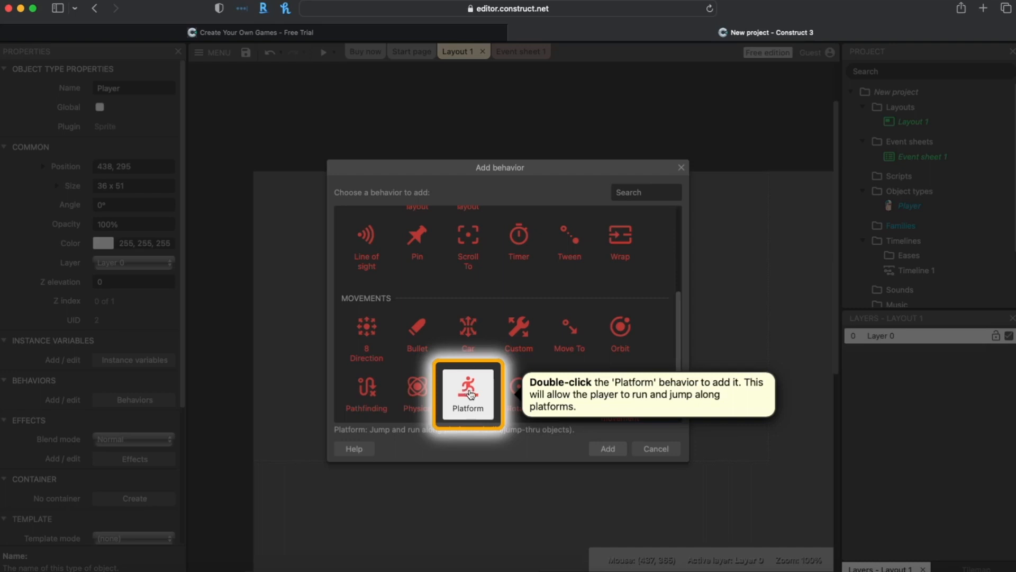
double_click(474, 396)
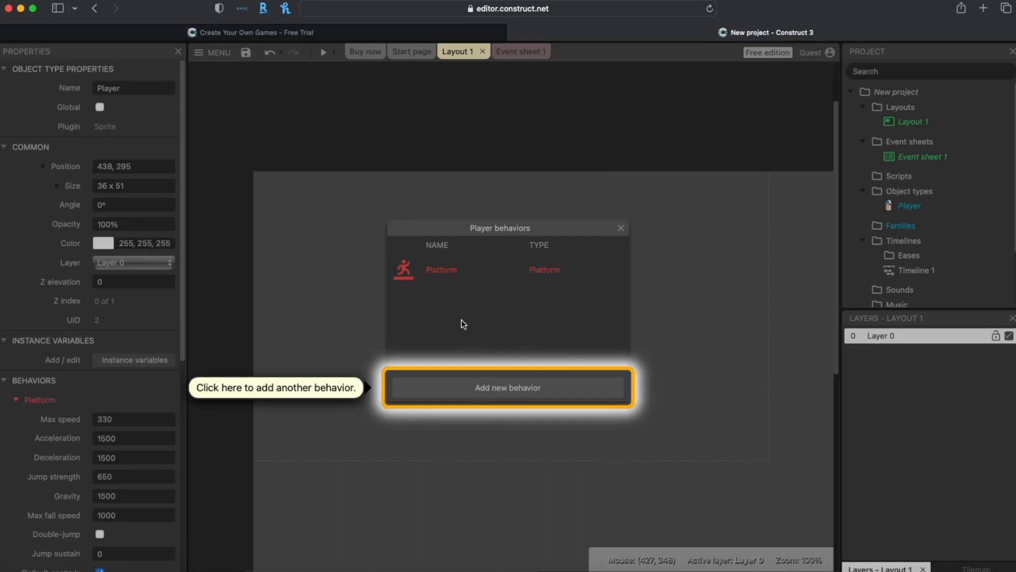
Add the Scroll To behavior to the Player sprite and close its behaviors dialog.
left_click(487, 394)
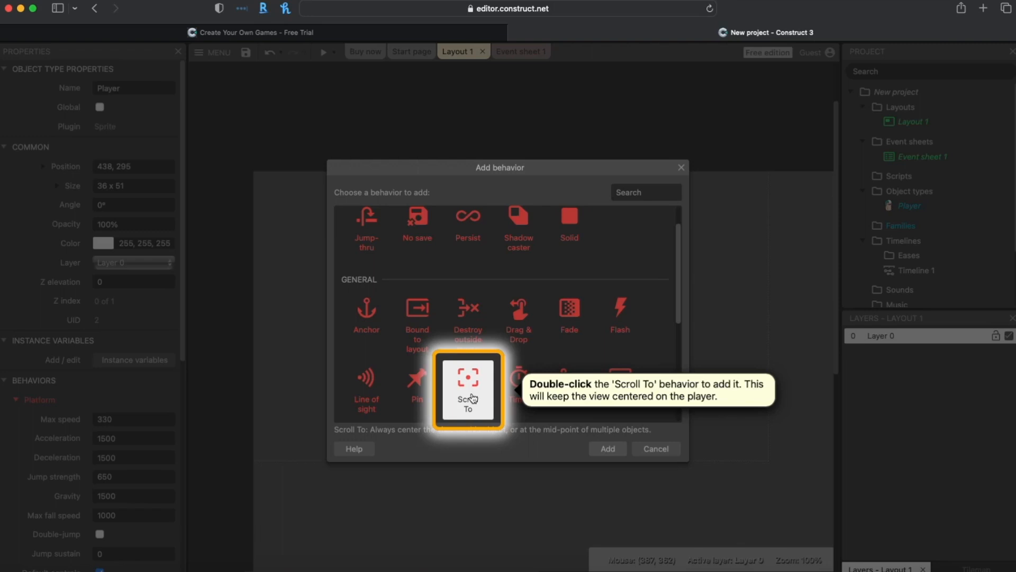
double_click(473, 398)
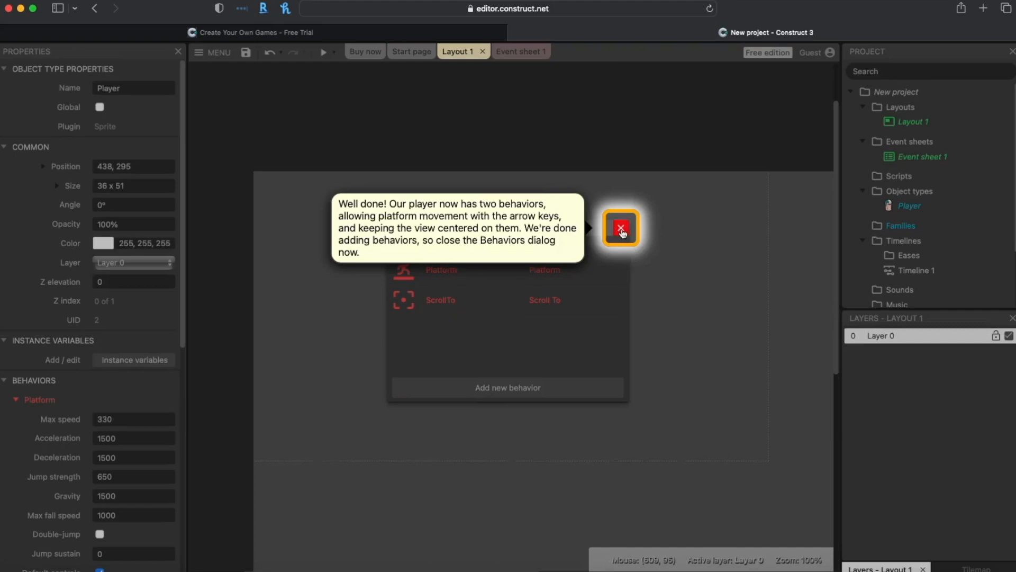
left_click(622, 232)
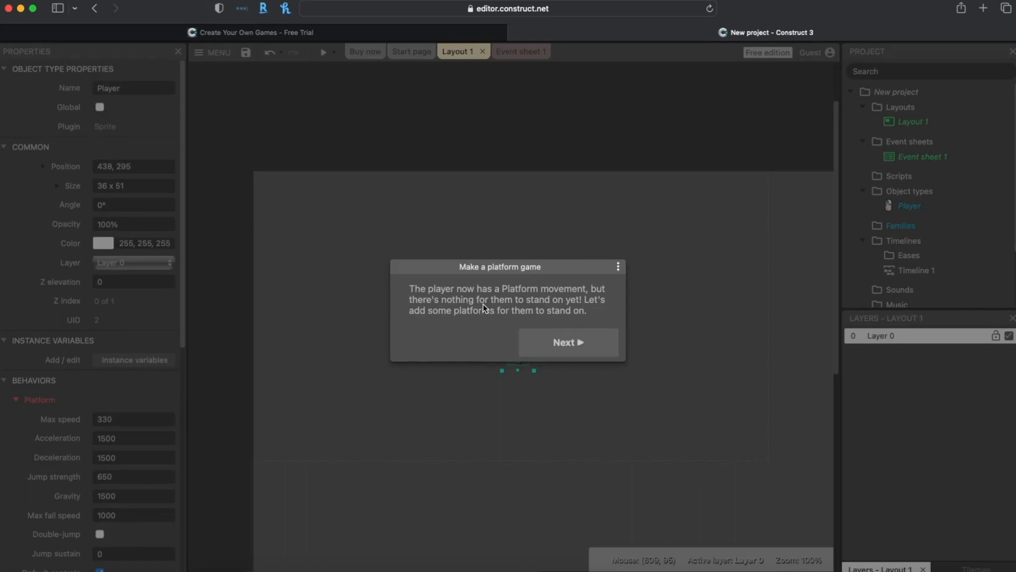
Insert a Tiled Background object at about 196, 378, below the player, and import the tour's brick image into it.
left_click(565, 345)
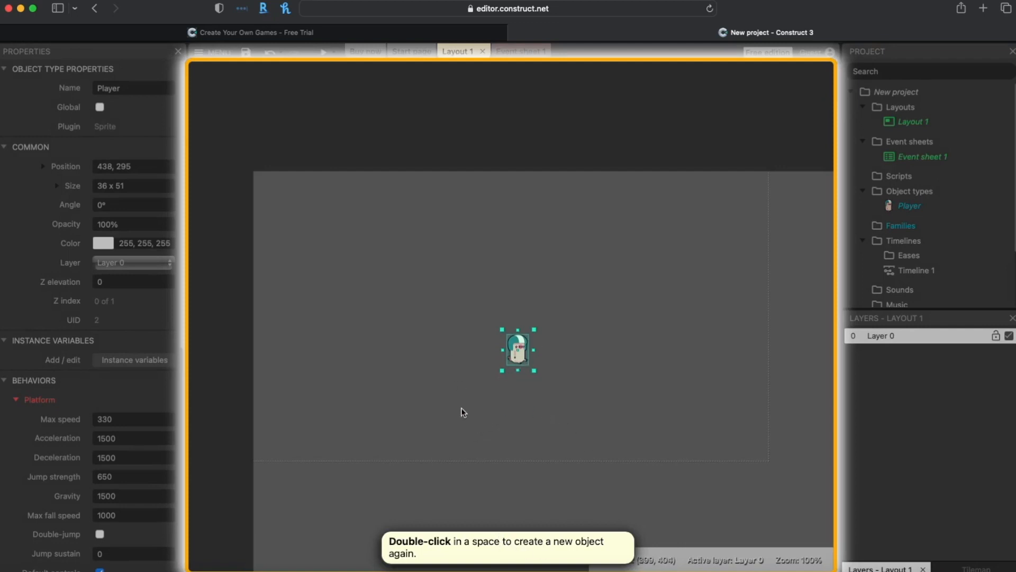
double_click(546, 418)
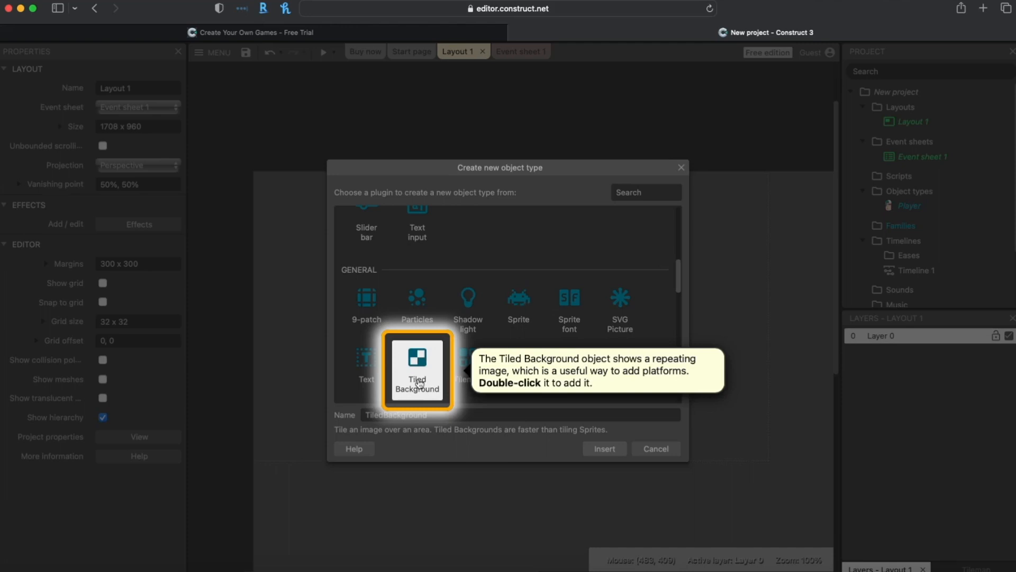
double_click(418, 371)
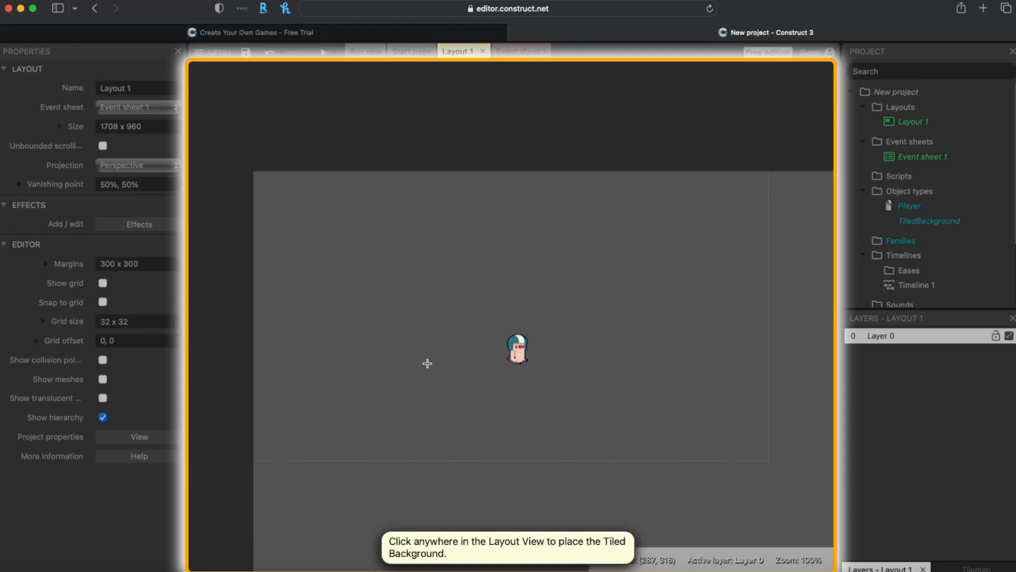
left_click(373, 403)
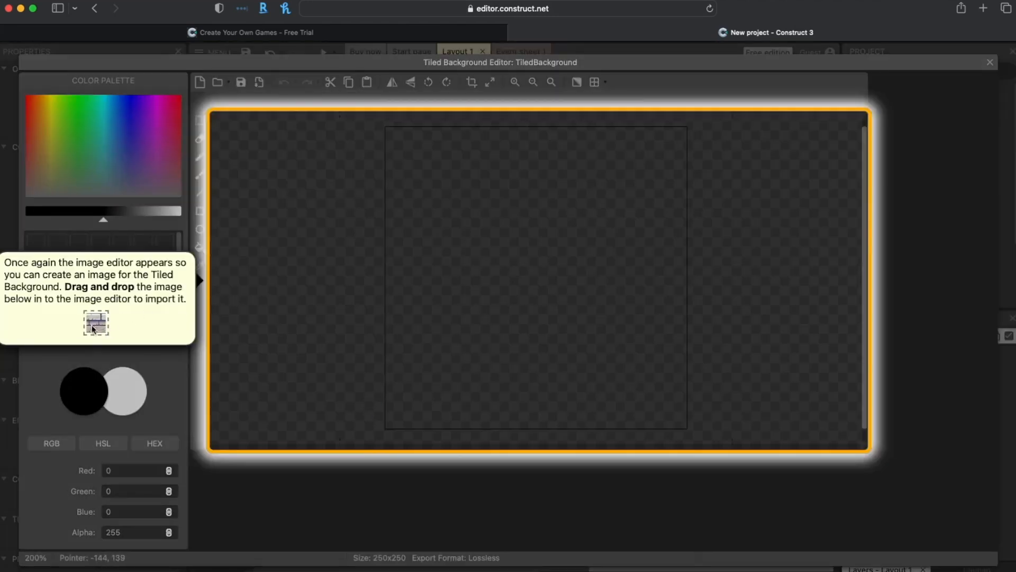
left_click_drag(98, 327, 462, 309)
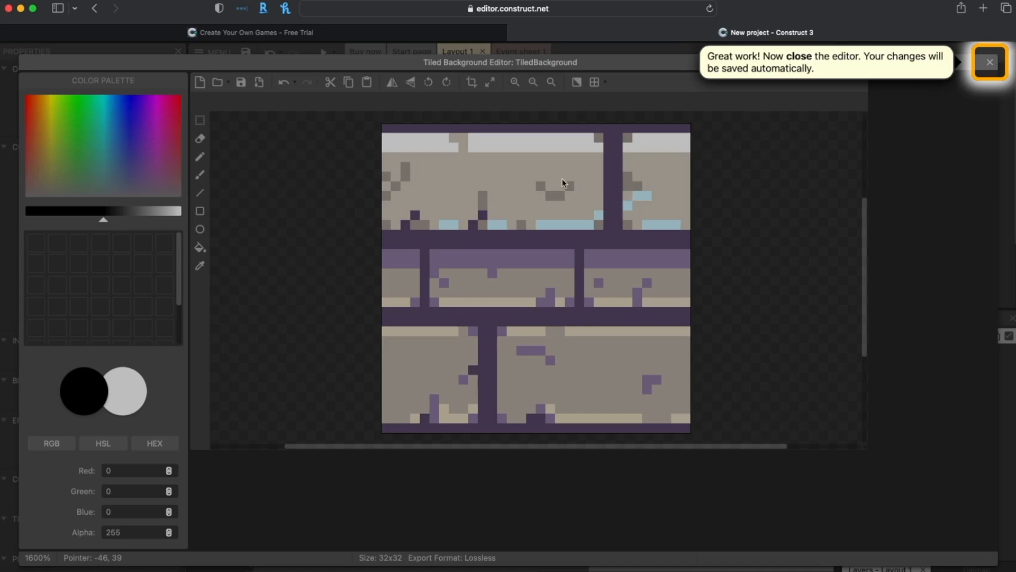
left_click(989, 63)
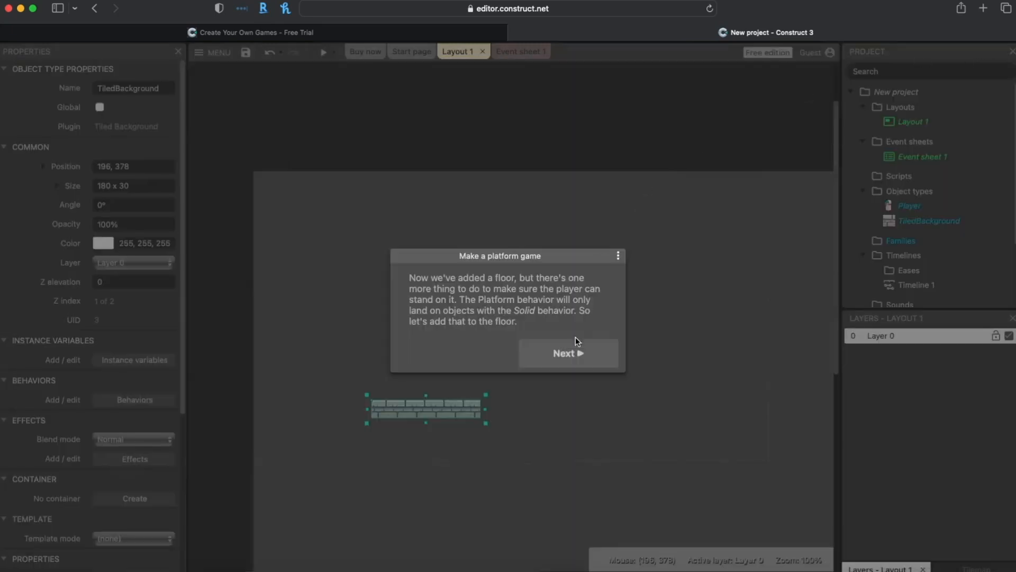
Add the Solid behavior to the Tiled Background floor and continue the tour to the level design task.
left_click(576, 354)
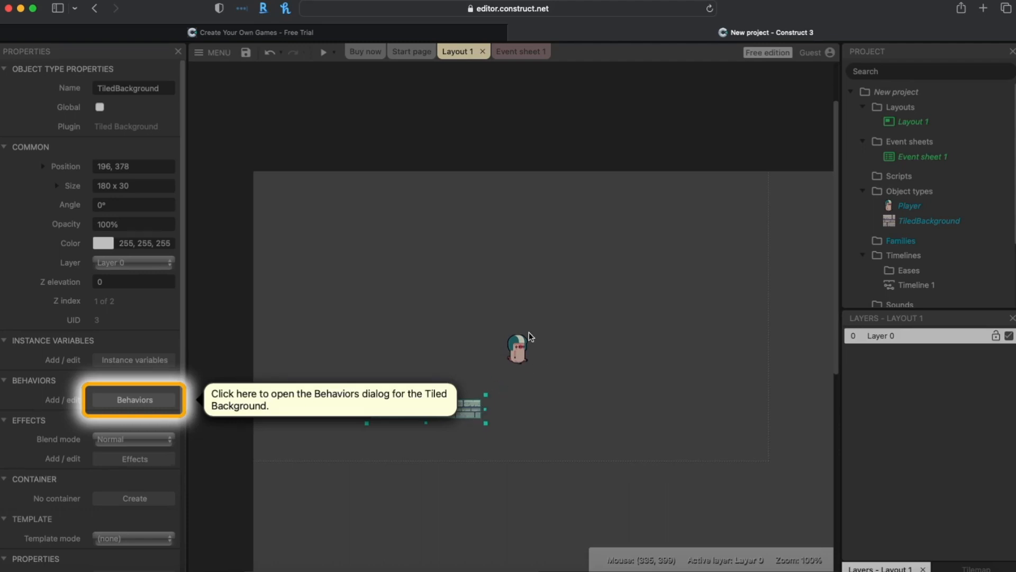
left_click(130, 401)
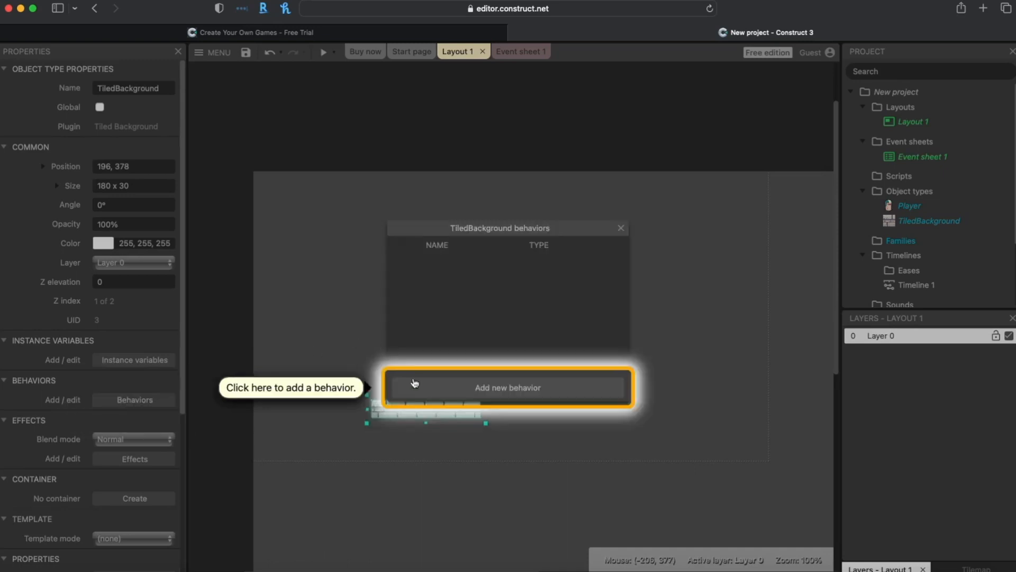
left_click(495, 394)
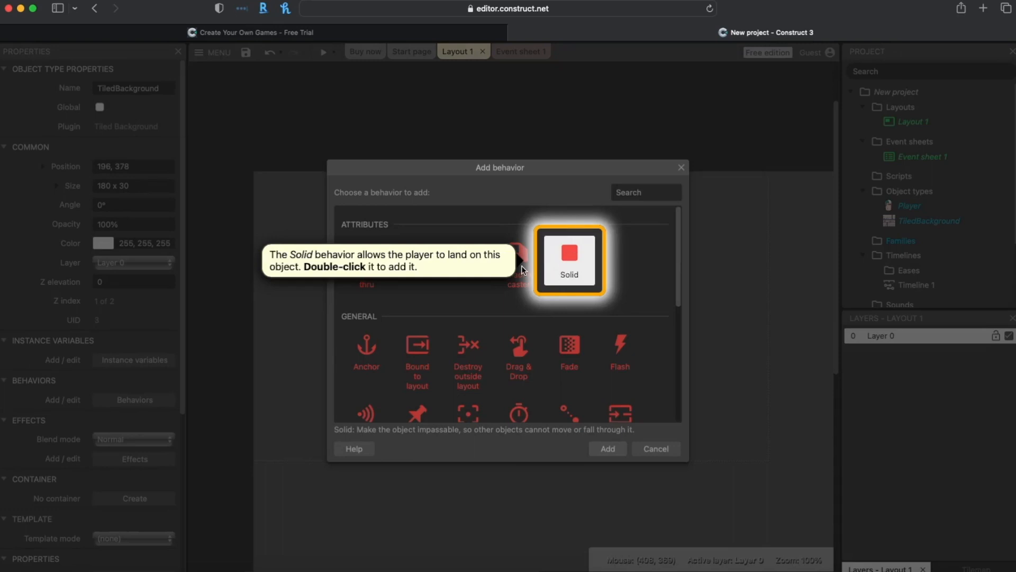
double_click(571, 258)
left_click(622, 231)
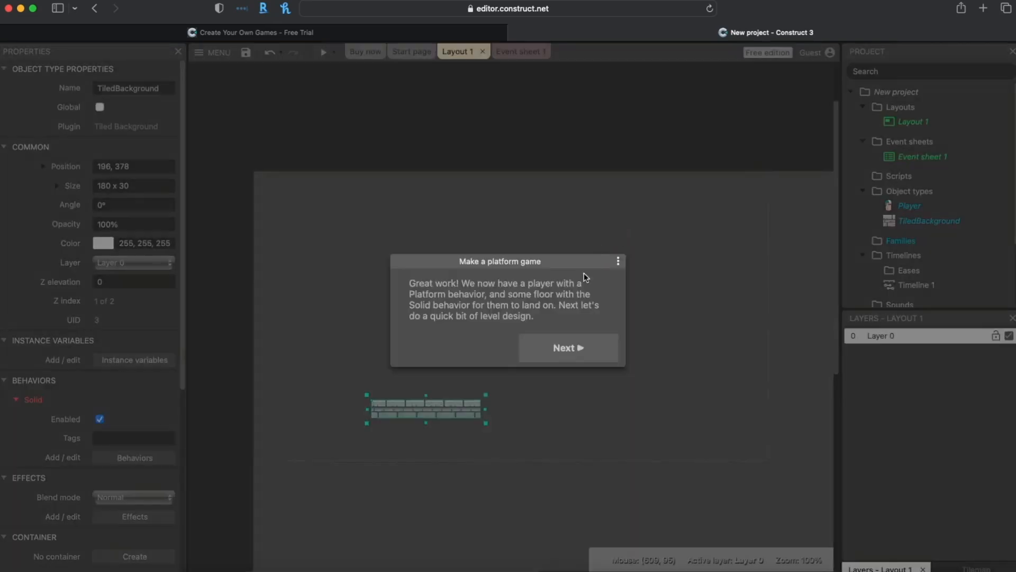
left_click(565, 357)
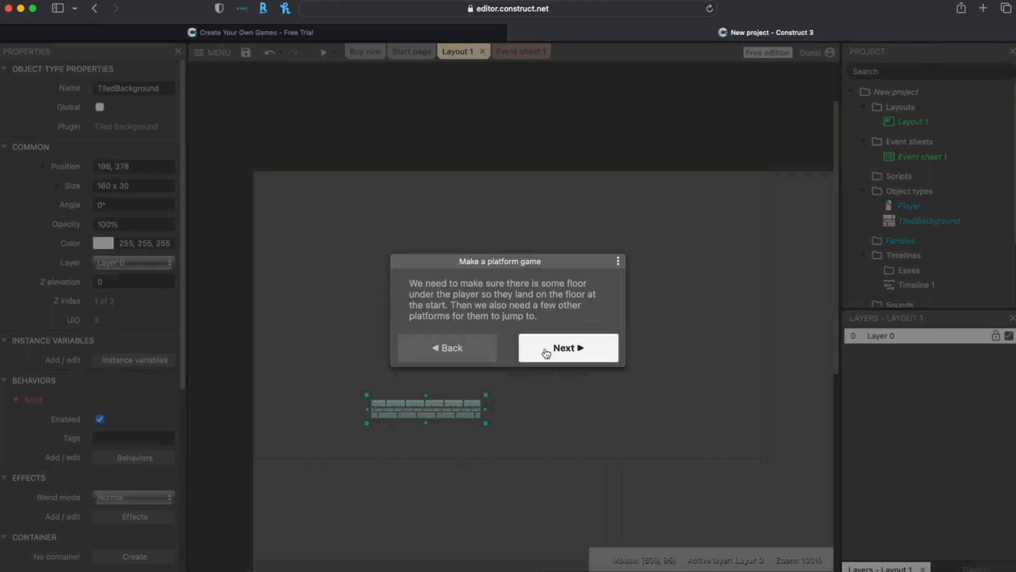
left_click(546, 353)
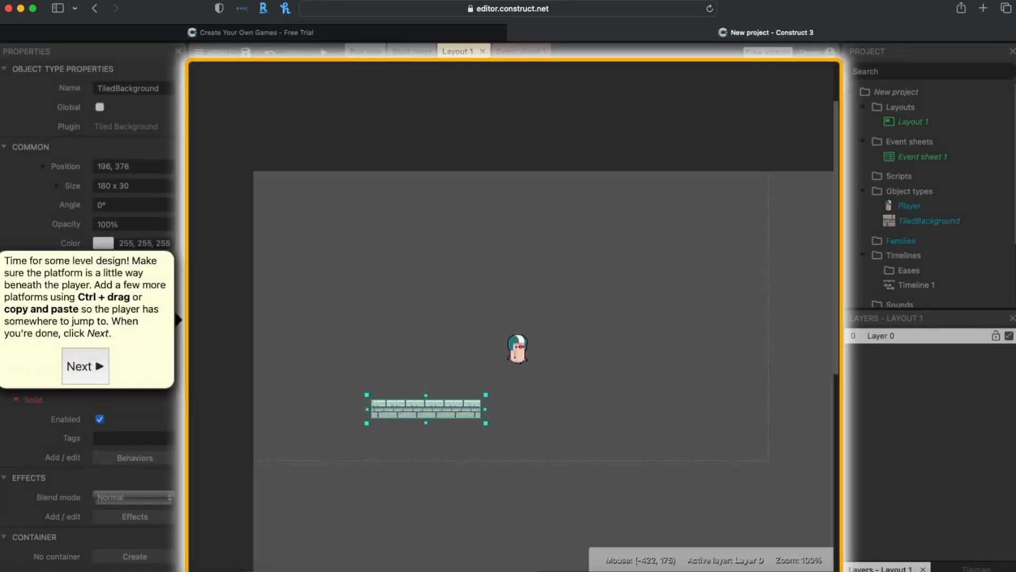
Move the brick floor to about 30, 409 near the viewport's lower-left corner and enlarge it to about 636 x 33.
left_click_drag(443, 405, 315, 435)
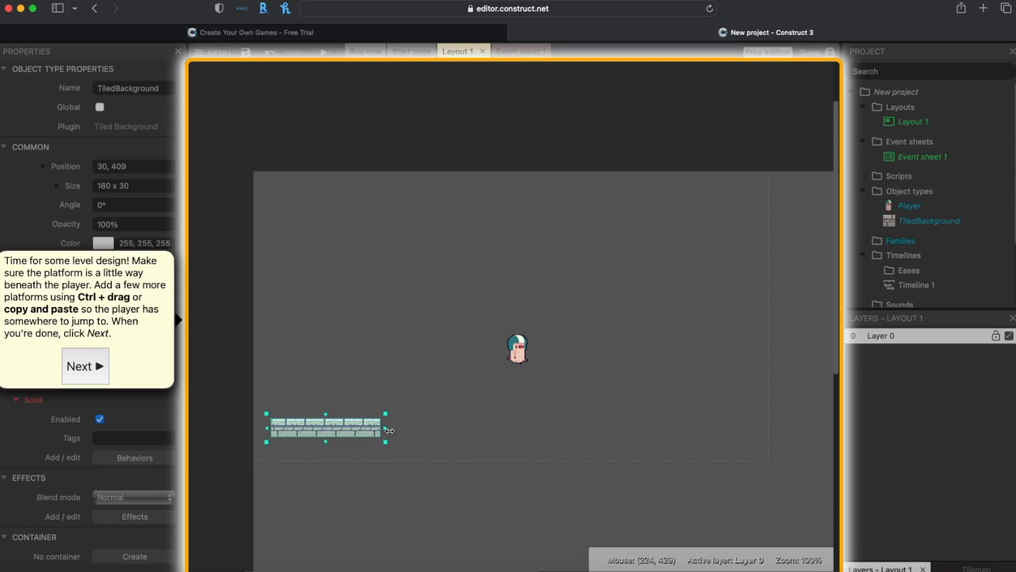
mouse_move(389, 430)
left_mouse_down()
mouse_move(755, 433)
mouse_move(405, 433)
left_mouse_up()
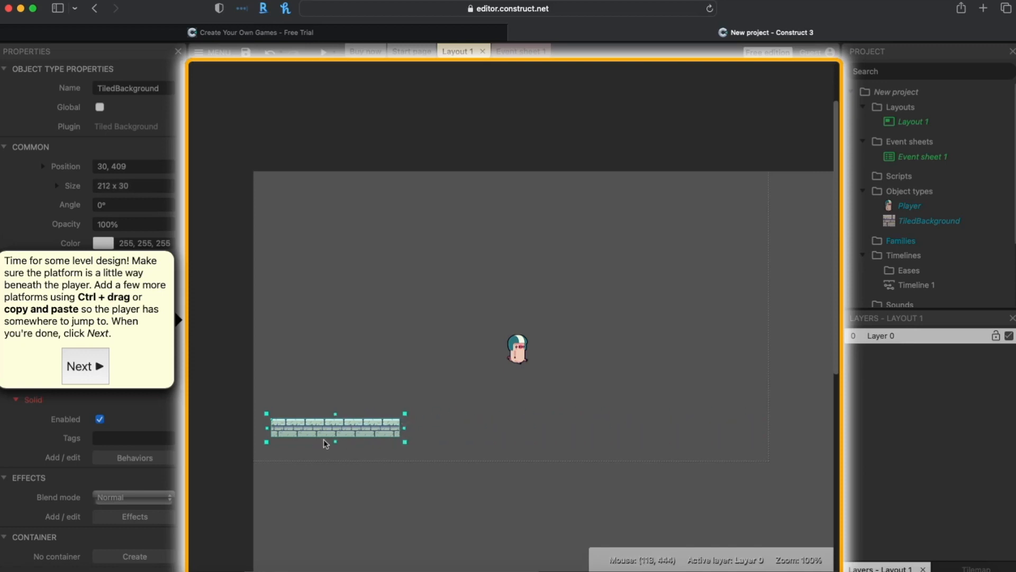
left_click_drag(336, 442, 363, 227)
scroll(370, 271, "up", 4)
left_click_drag(405, 393, 659, 387)
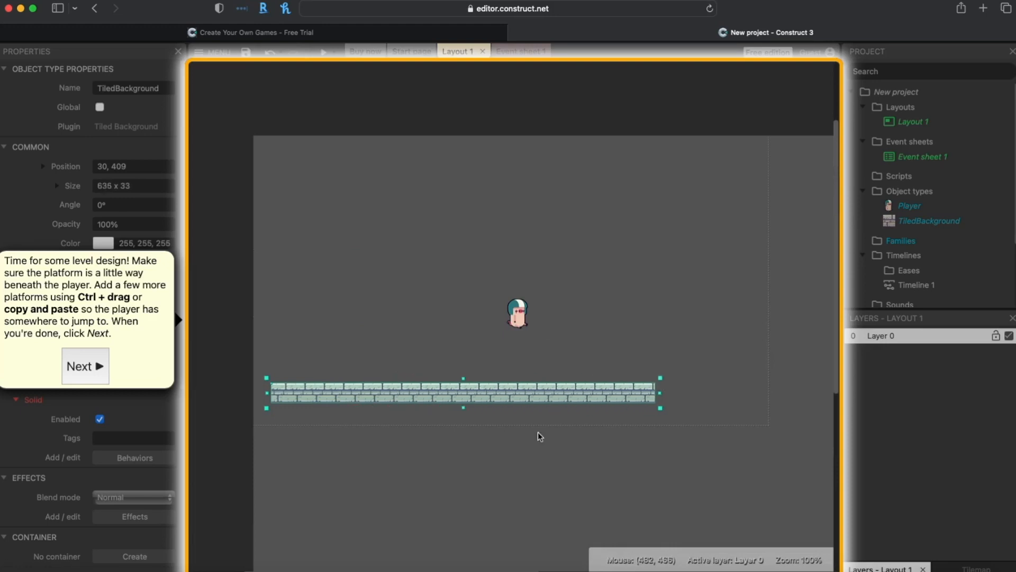
Reposition the brick floor beneath the player at about 23, 403.
left_click_drag(459, 393, 452, 365)
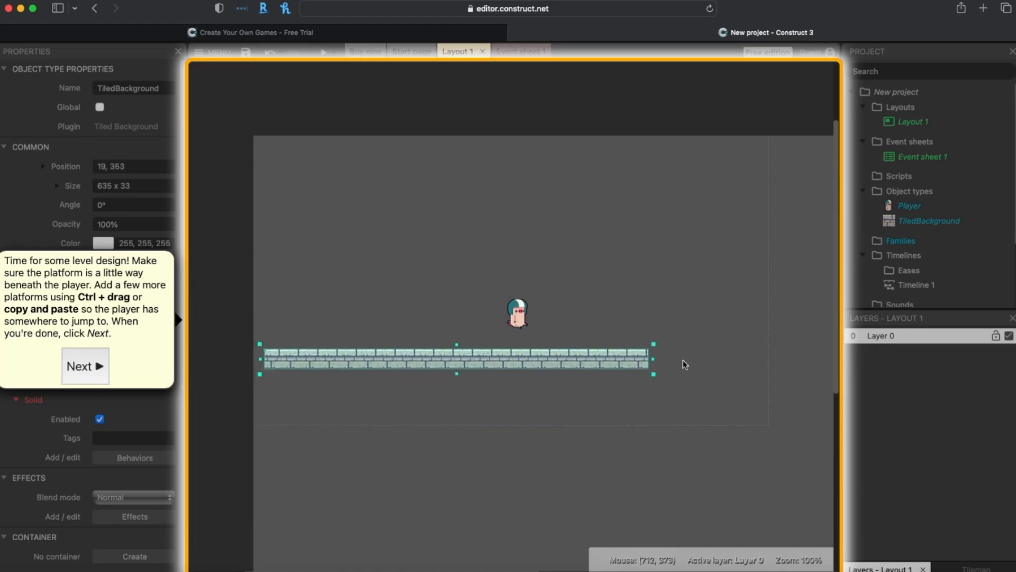
scroll(624, 265, "up", 4)
scroll(624, 266, "down", 2)
scroll(535, 331, "down", 10)
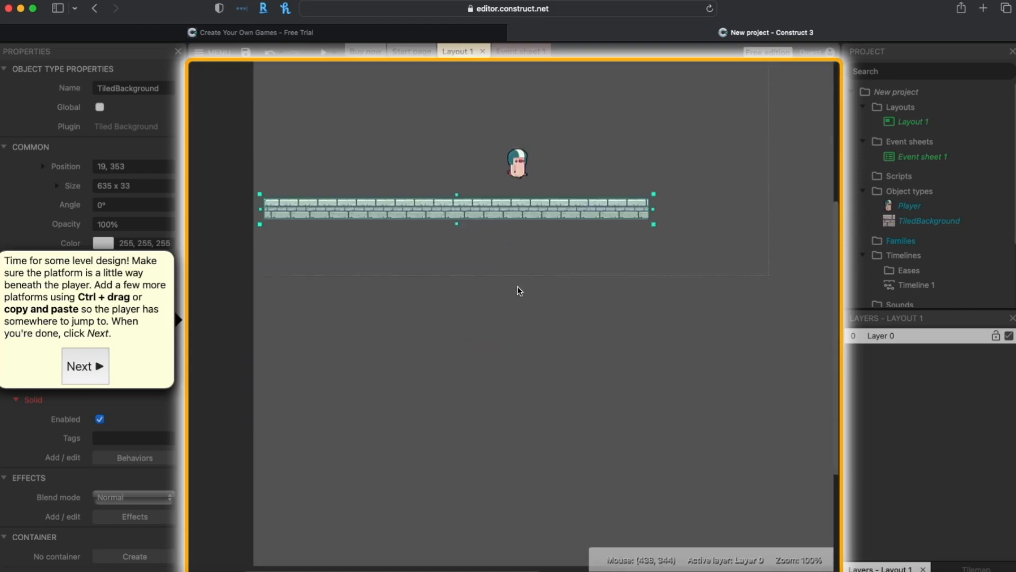
scroll(699, 188, "up", 8)
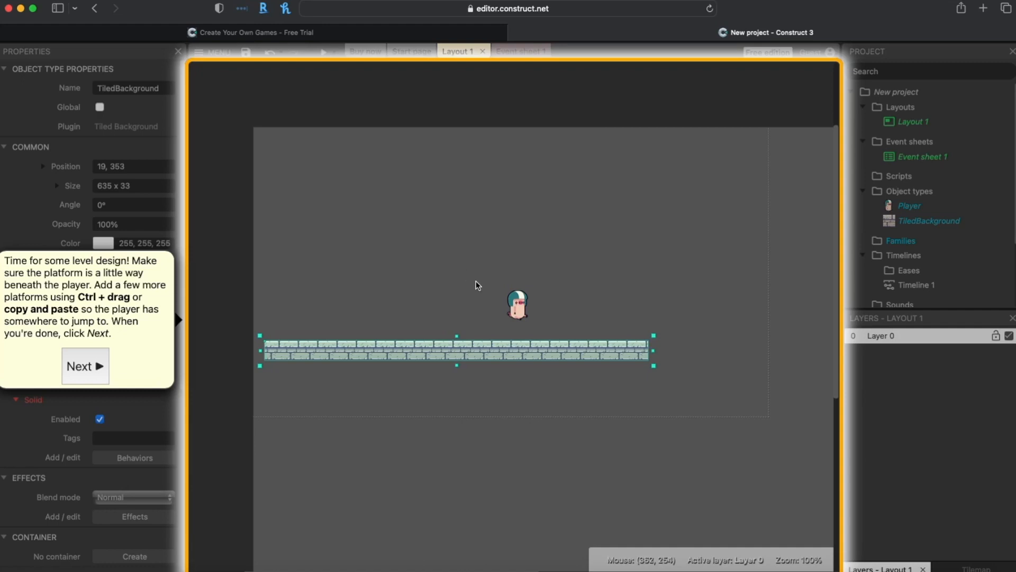
scroll(475, 280, "down", 3)
scroll(478, 281, "up", 4)
scroll(479, 281, "up", 1)
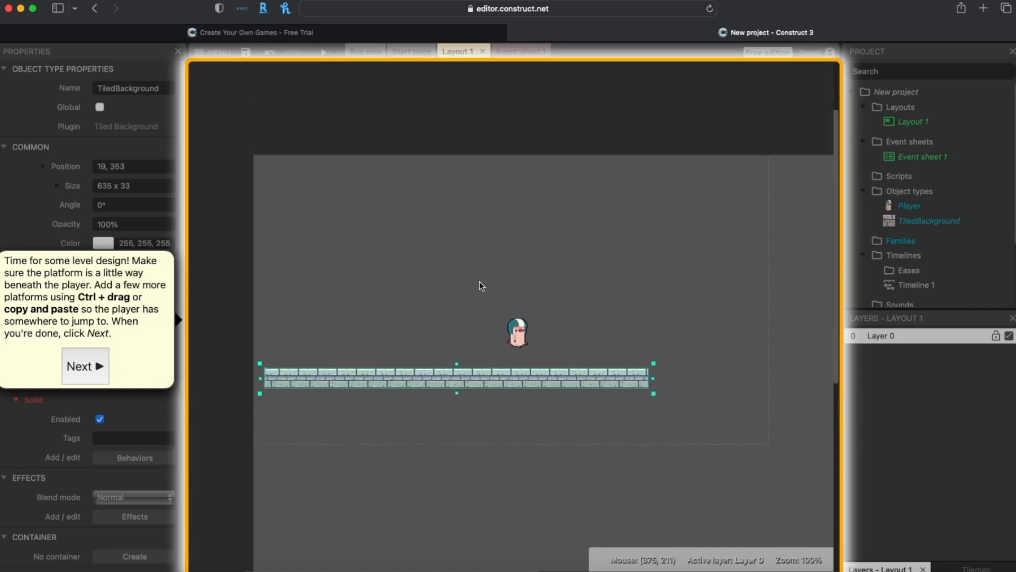
scroll(479, 281, "down", 1, "ctrl")
scroll(478, 281, "up", 1, "ctrl")
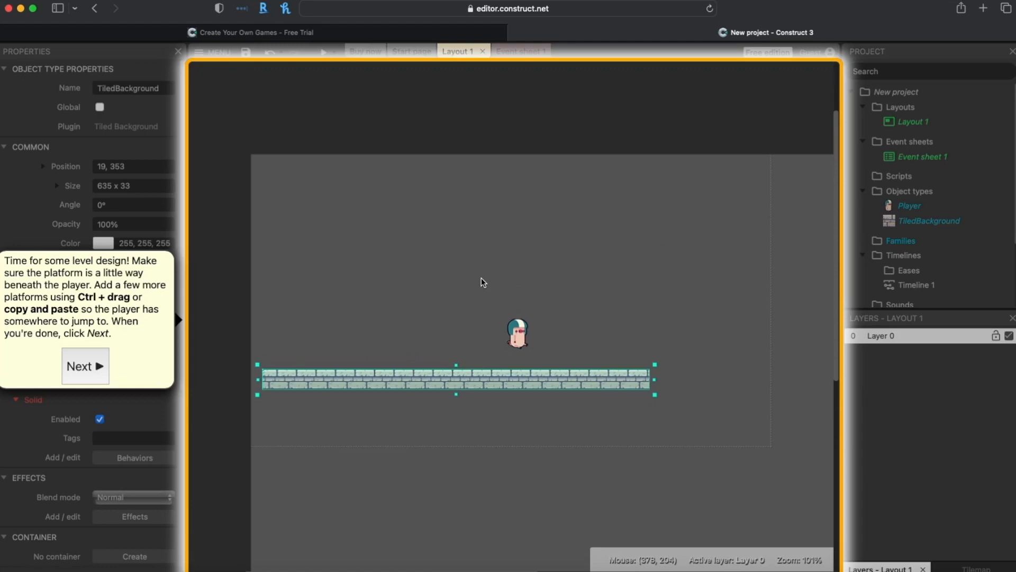
scroll(481, 278, "down", 3, "ctrl")
scroll(481, 278, "up", 4, "ctrl")
scroll(481, 278, "down", 8, "ctrl")
scroll(481, 278, "down", 2, "ctrl")
scroll(482, 278, "up", 3, "ctrl")
scroll(481, 278, "down", 2, "ctrl")
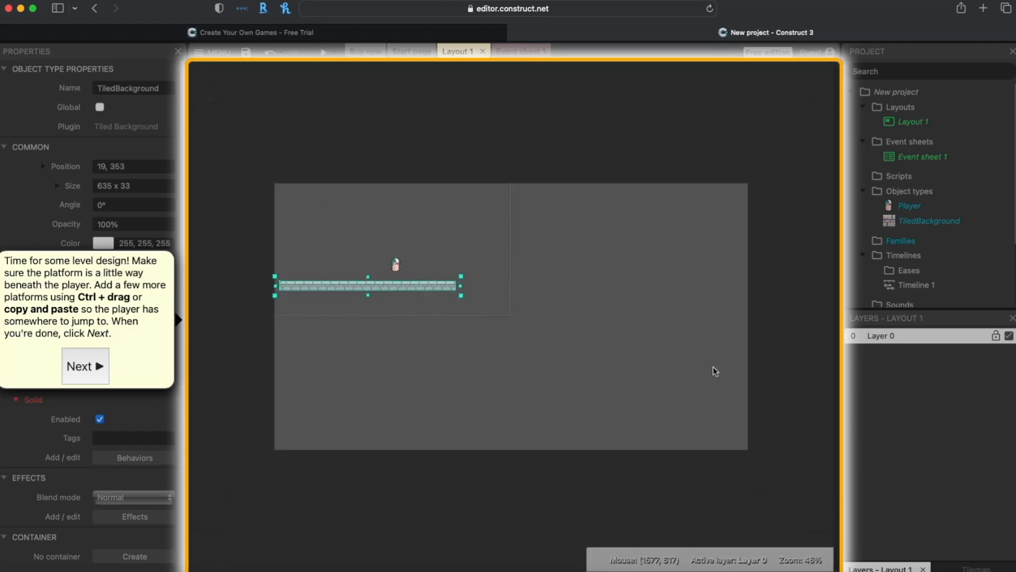
mouse_move(384, 285)
left_mouse_down()
mouse_move(415, 288)
mouse_move(386, 300)
left_mouse_up()
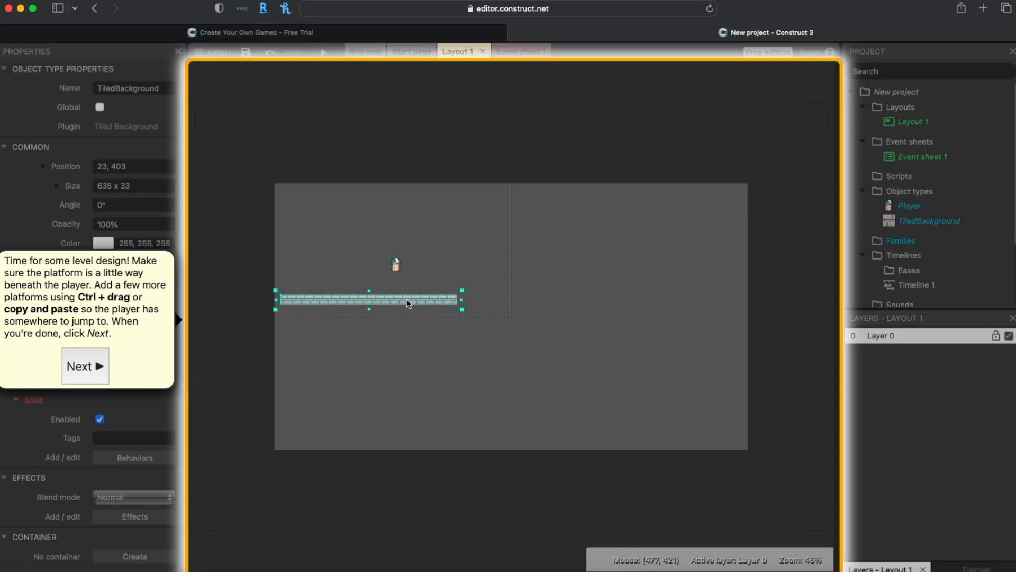
Duplicate the floor across a gap, add two higher short platforms about 243 x 33, one at about 1132, 253, and continue the tour.
left_click_drag(408, 302, 690, 274, "ctrl")
left_click_drag(559, 275, 604, 259)
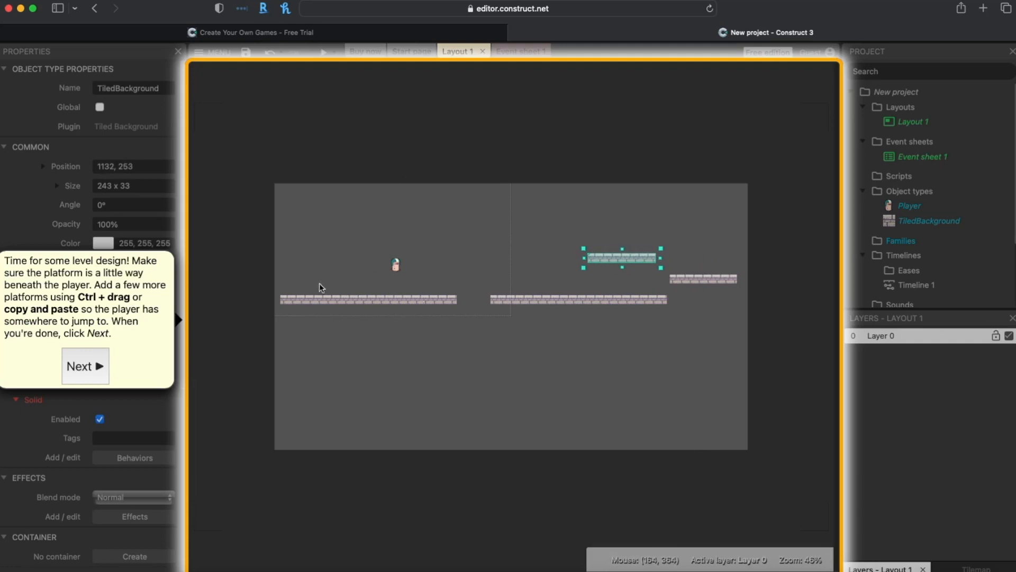
left_click(84, 373)
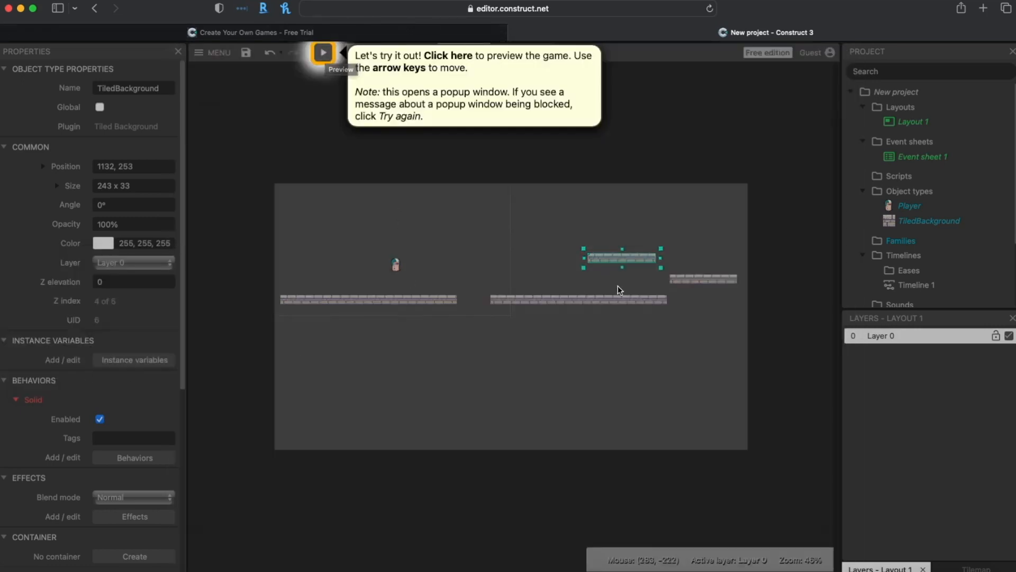
Preview the game and test running both ways and jumping on the first platform.
left_click(324, 55)
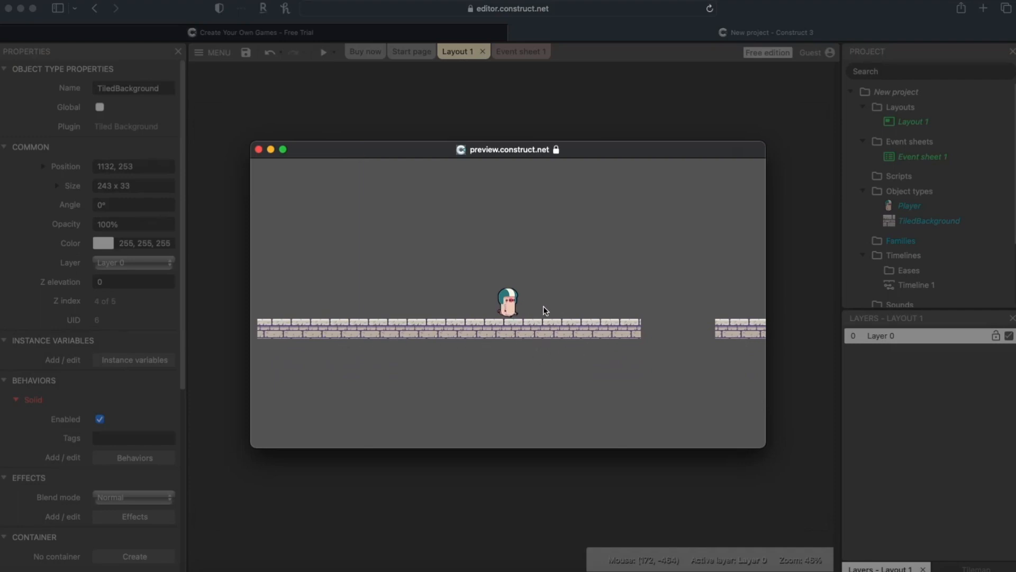
key("Left")
key("Right")
key("Left")
key("Right")
key("Right")
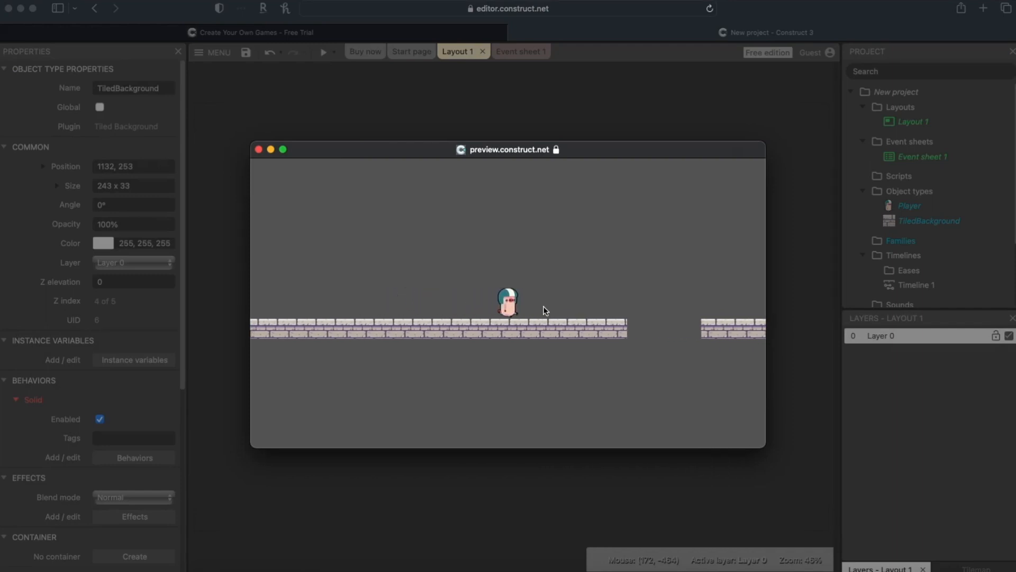
key("Up")
key("Up")
key("Up")
key("Right")
key("Left")
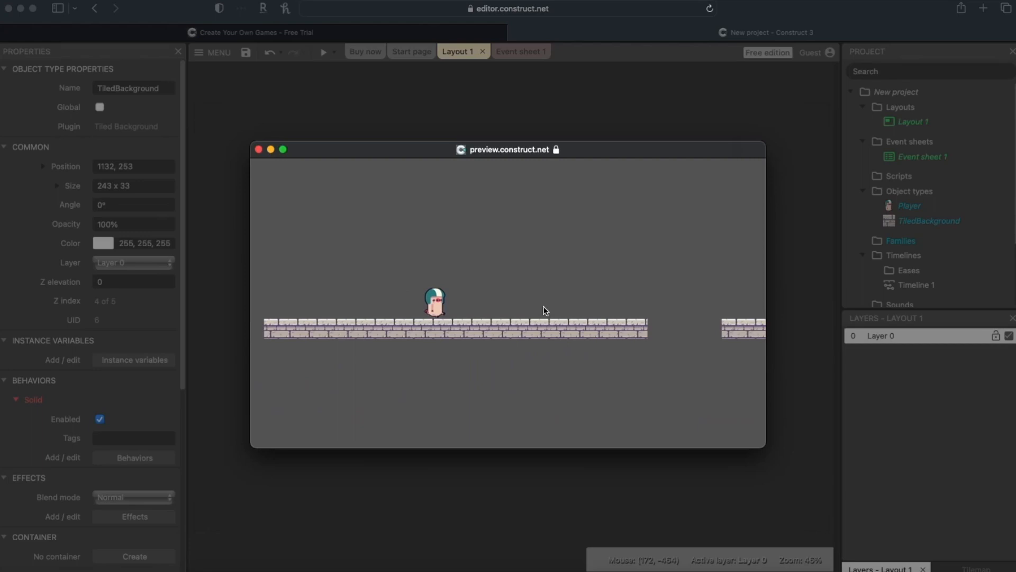
Test jumping the player across the gap and onto the raised short platforms, and close the preview.
key("Right")
key("Right")
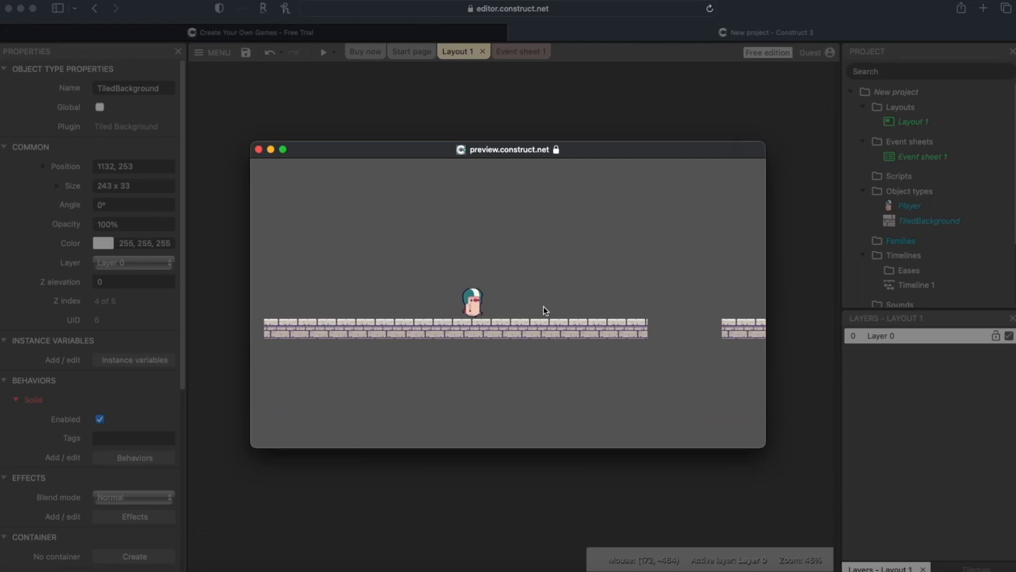
key("Up")
key("Right")
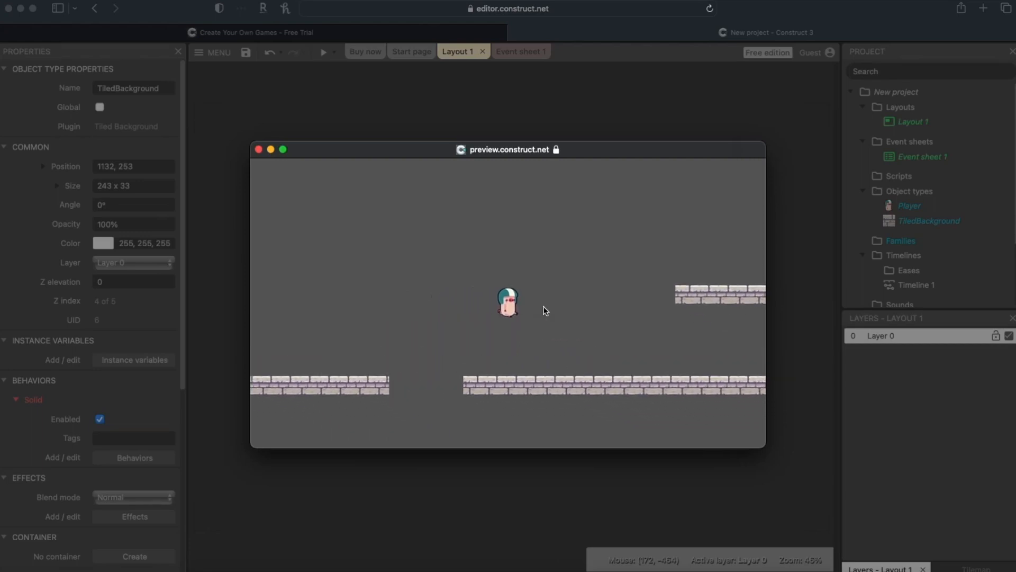
key("Right")
key("Up")
key("Right")
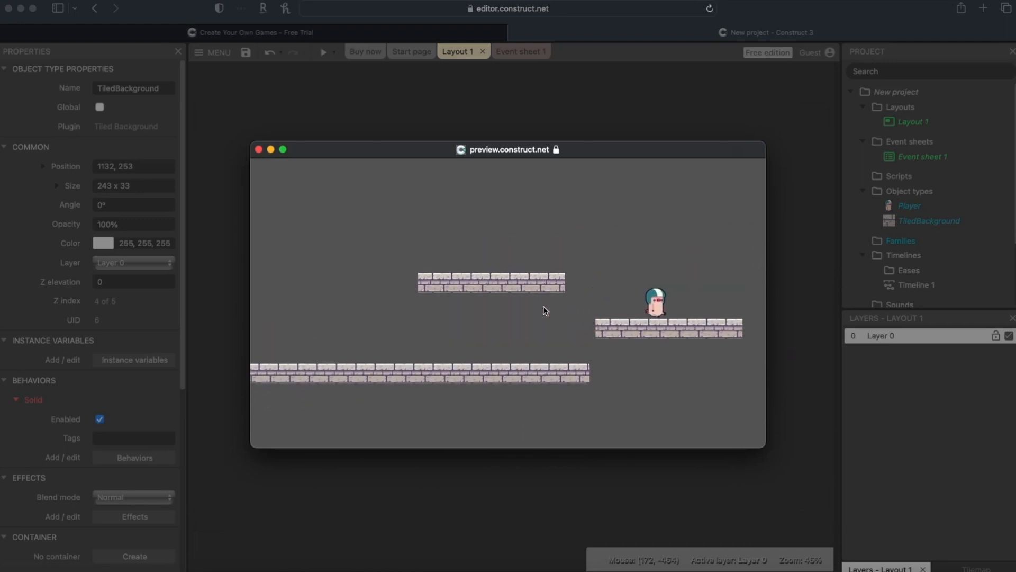
key("Left")
key("Up")
key("Right")
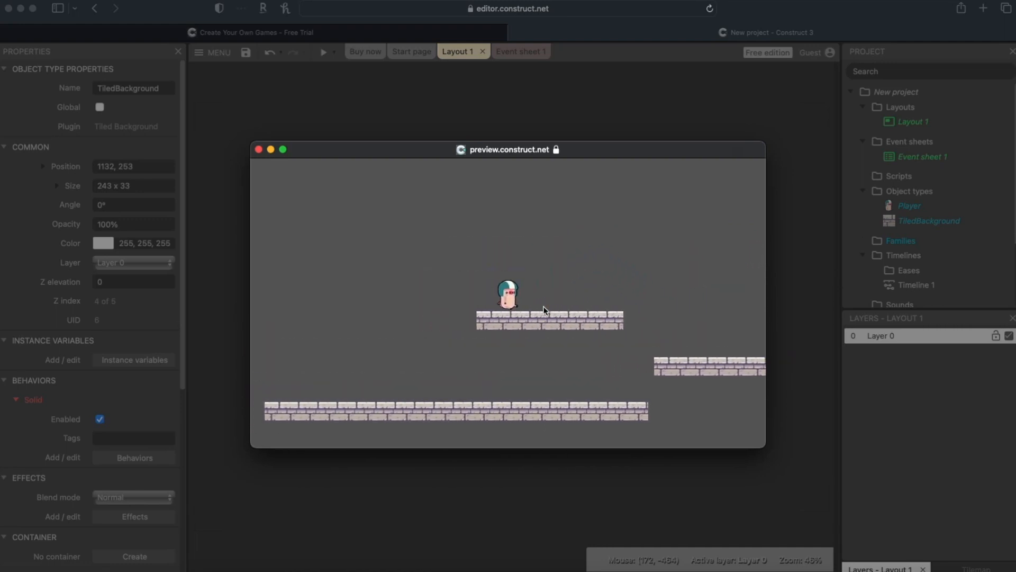
key("Right")
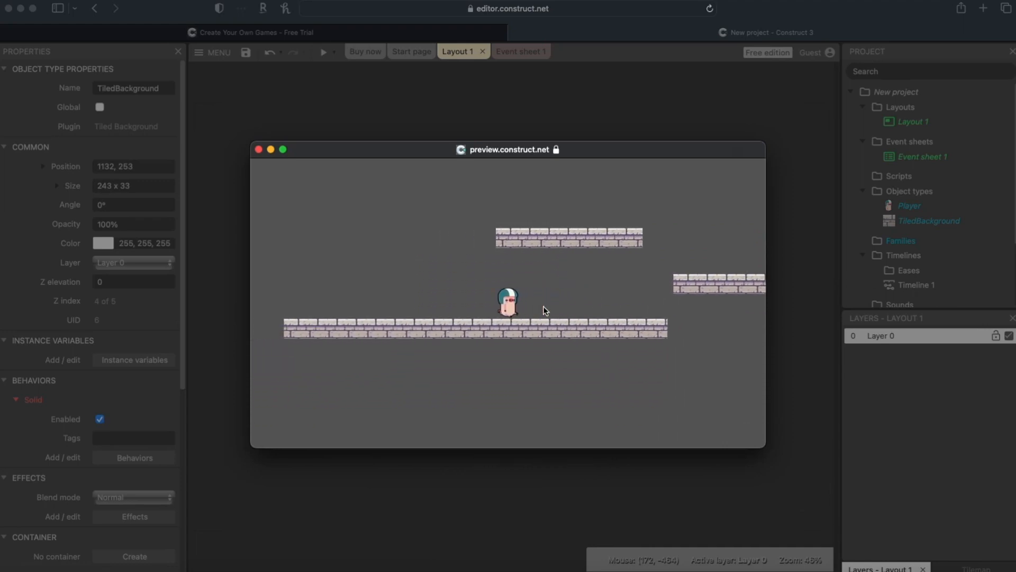
key("Up")
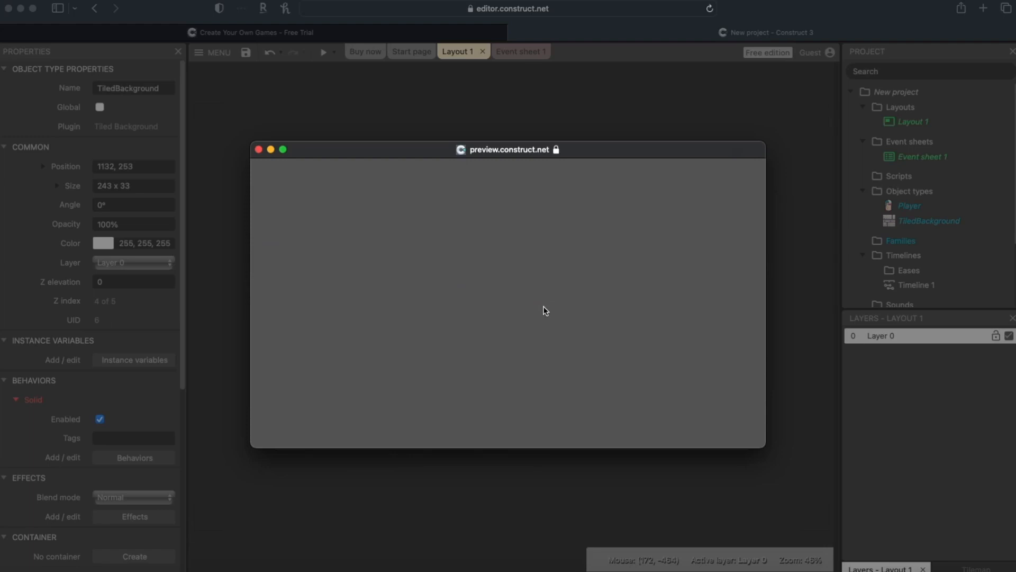
left_click(259, 150)
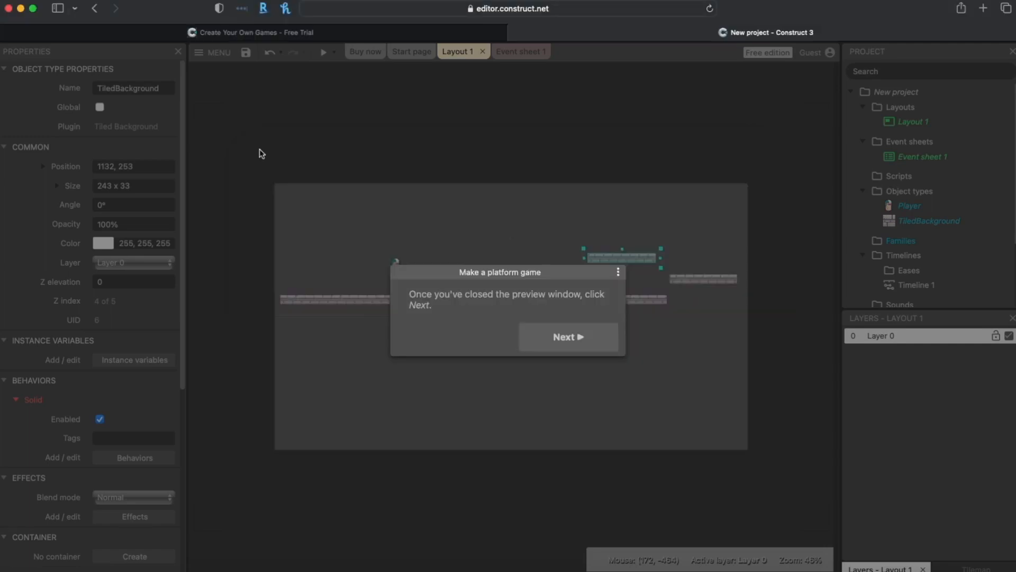
Continue the tour and duplicate platforms to add a short one higher up and two long ones about 696 x 33 in the lower half.
left_click(569, 337)
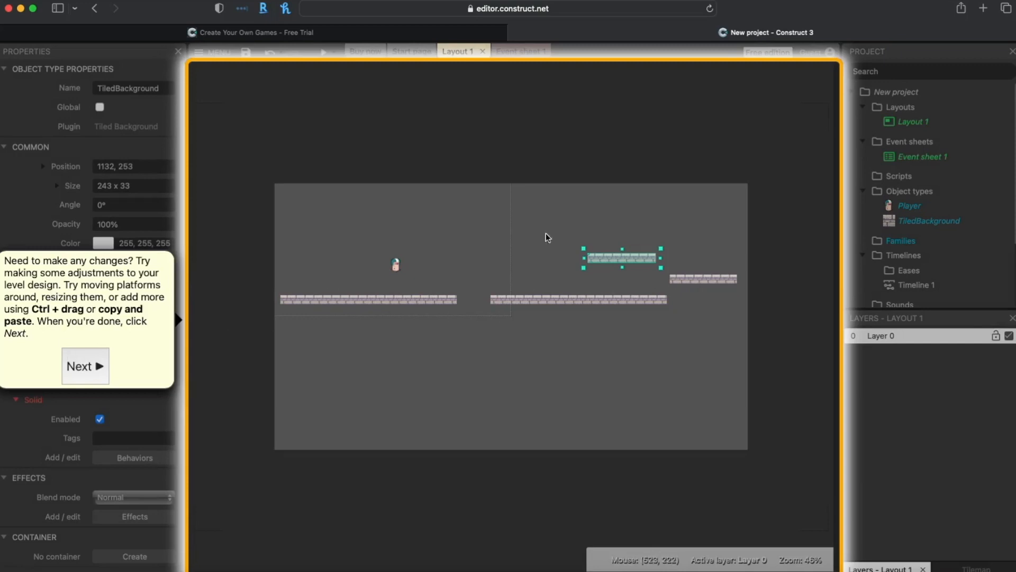
left_click_drag(610, 259, 358, 362, "ctrl")
left_click_drag(506, 371, 728, 361)
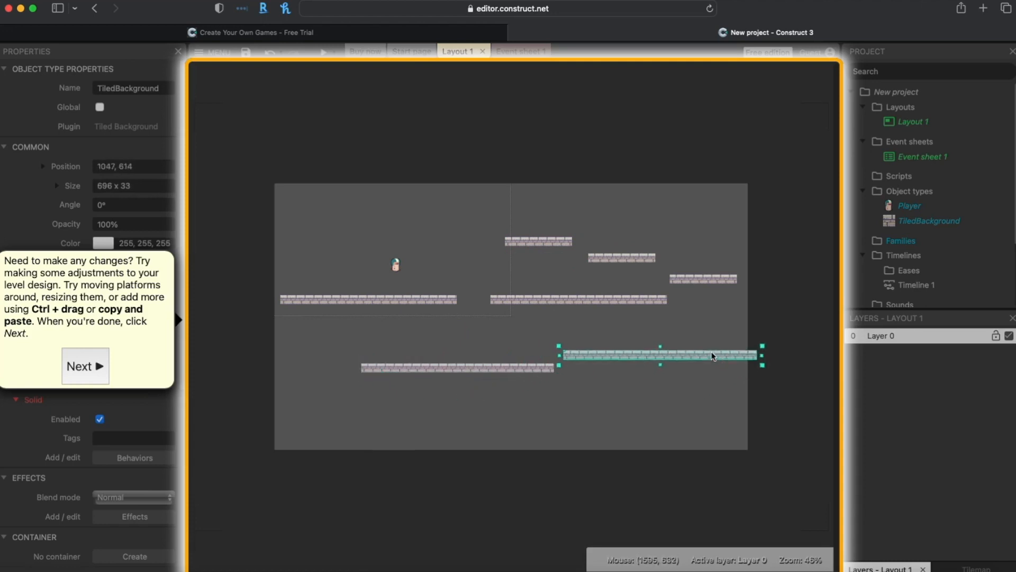
Shift the lower-right platform to the layout's right edge and lay a ground copy about 1700 x 33 at about 4, 921.
left_click_drag(558, 355, 303, 446)
left_click_drag(381, 447, 751, 438)
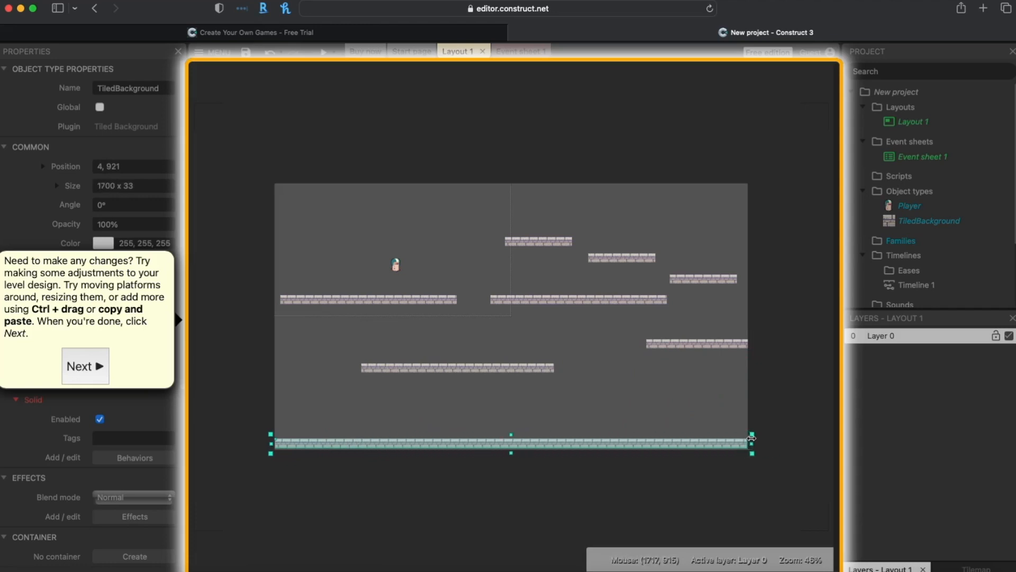
left_click(84, 365)
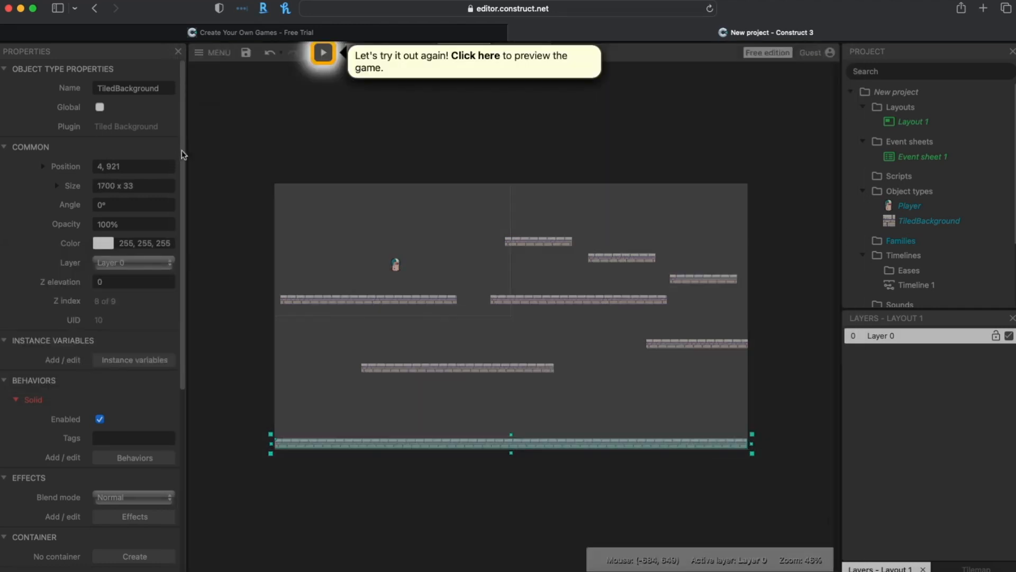
Preview the redesigned level and test jumping the player across the gap and up the short platforms.
left_click(323, 52)
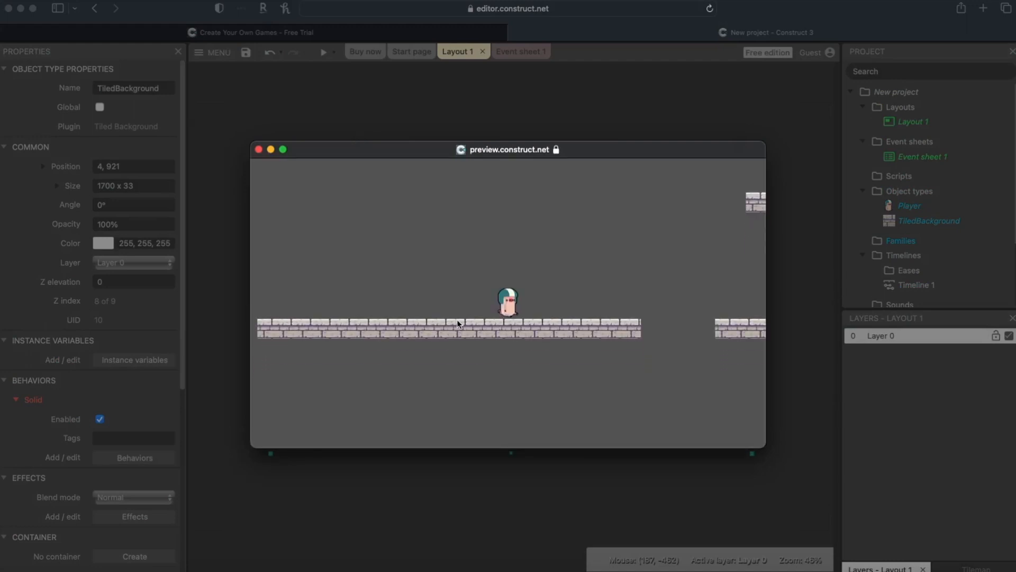
key("Left")
key("Right")
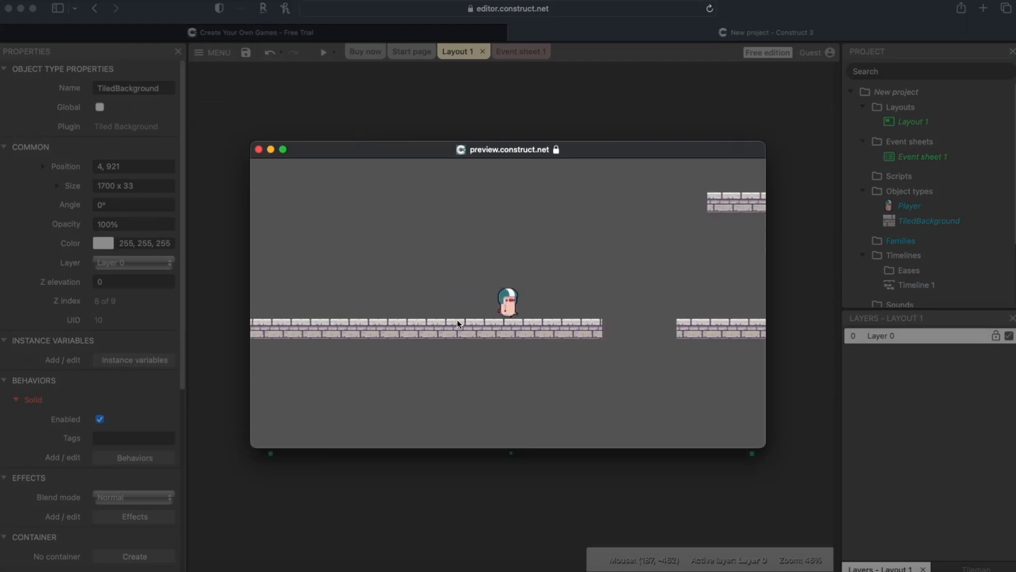
key("Up")
key("Right")
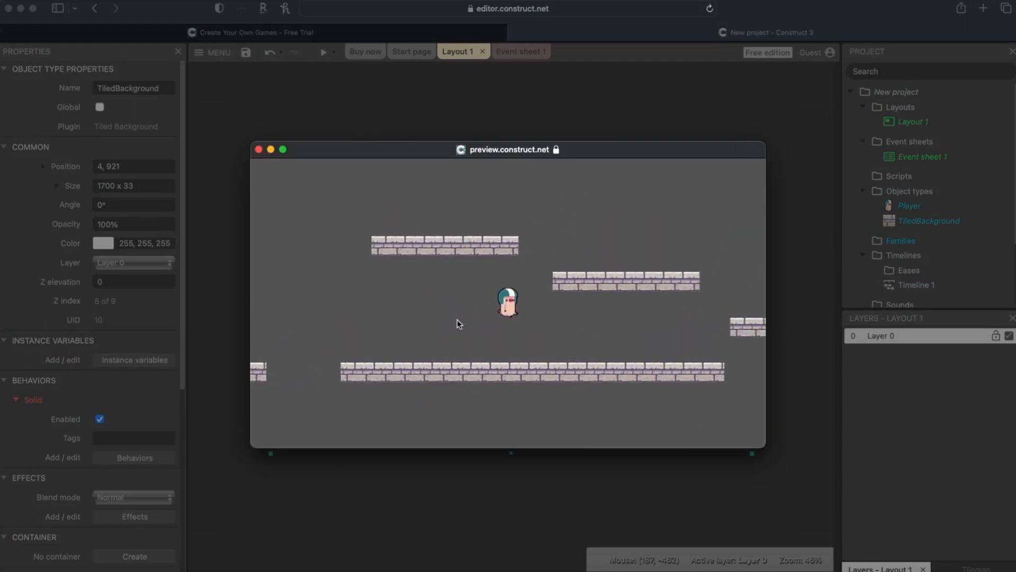
key("Right")
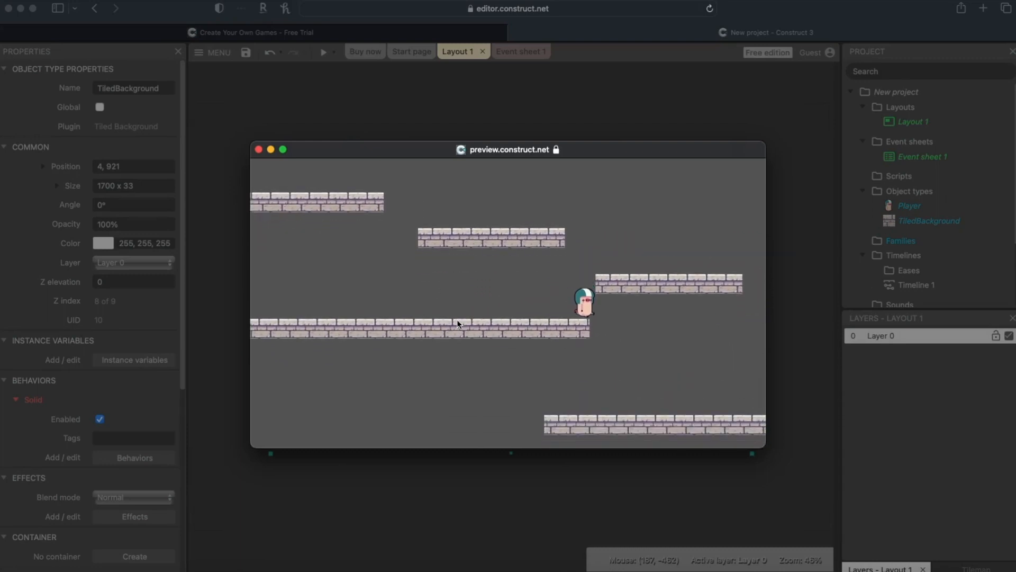
key("Right")
key("Left")
key("Up")
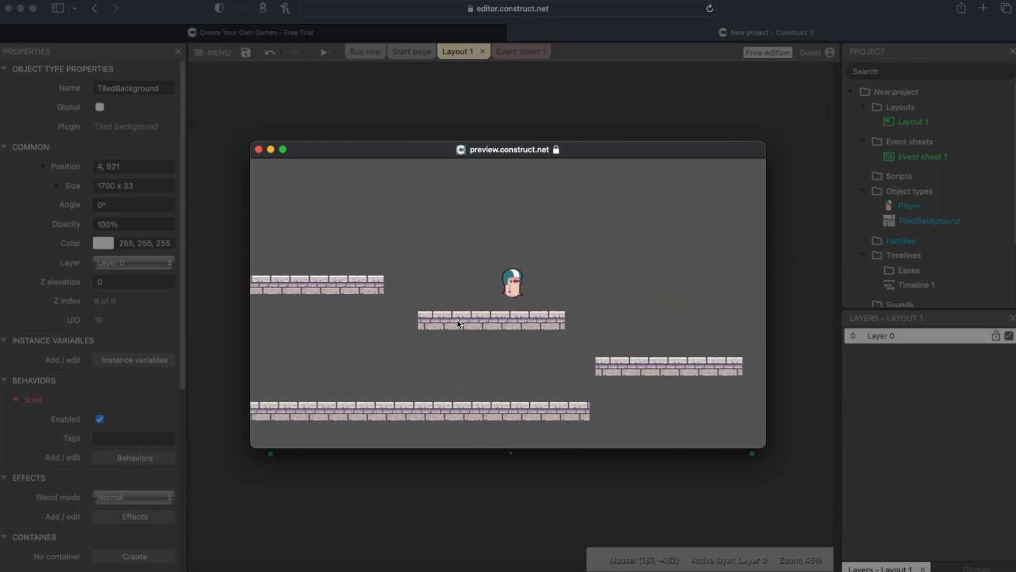
Drop the player through the gap to the ground floor, test running along it, and close the preview.
key("Up")
key("Right")
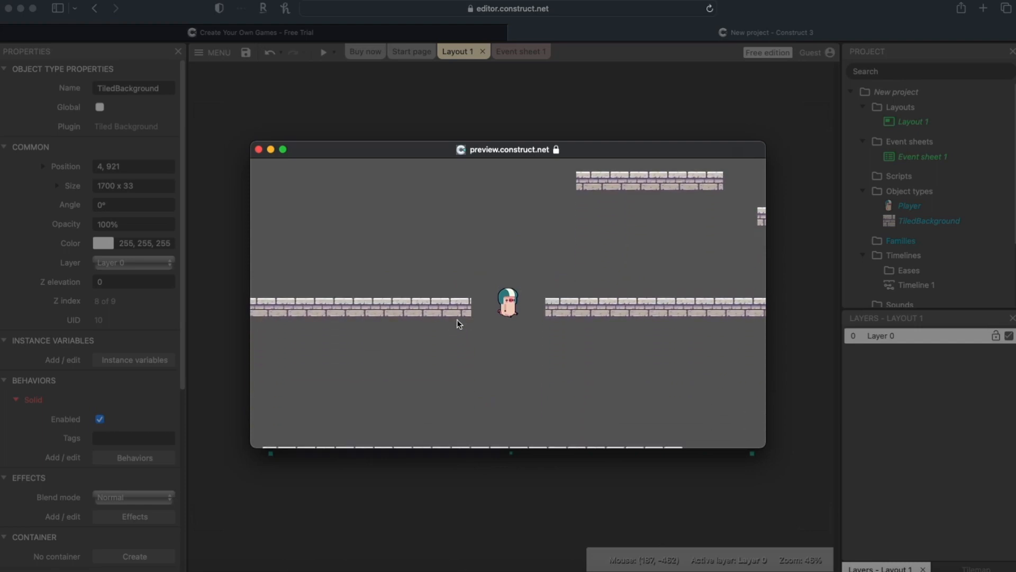
key("Left")
key("Right")
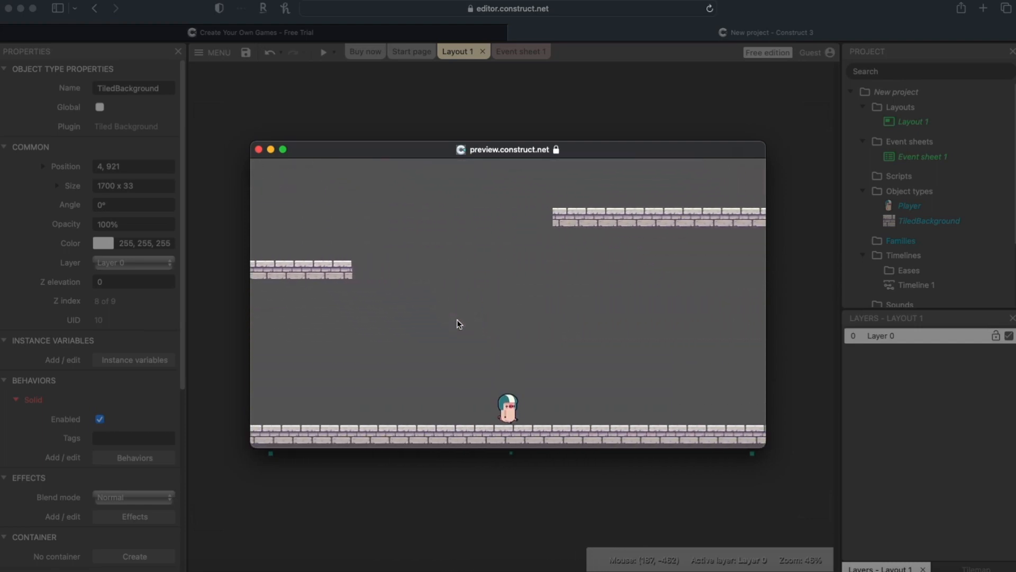
key("Left")
key("Left")
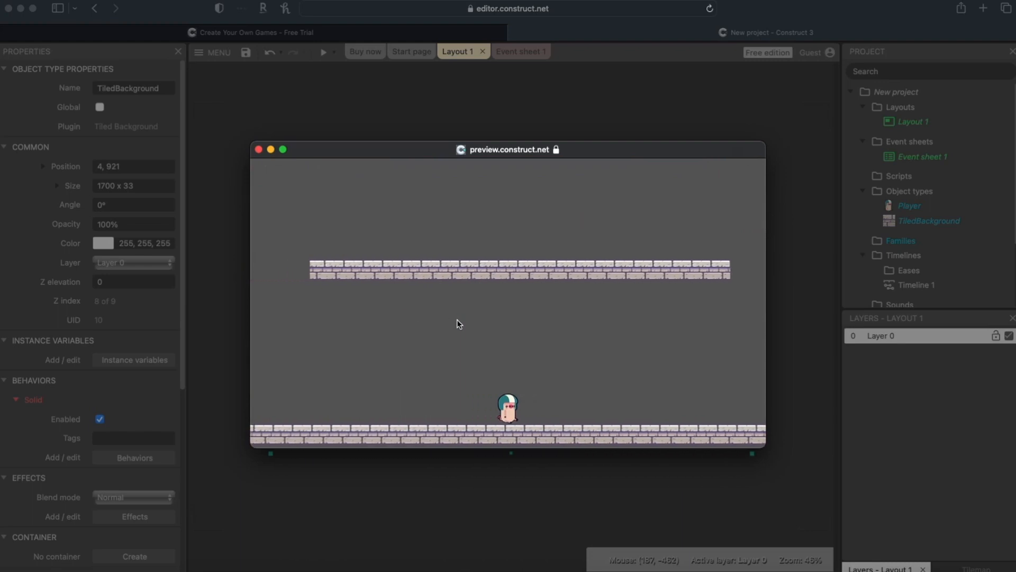
key("Right")
key("Up")
left_click(259, 149)
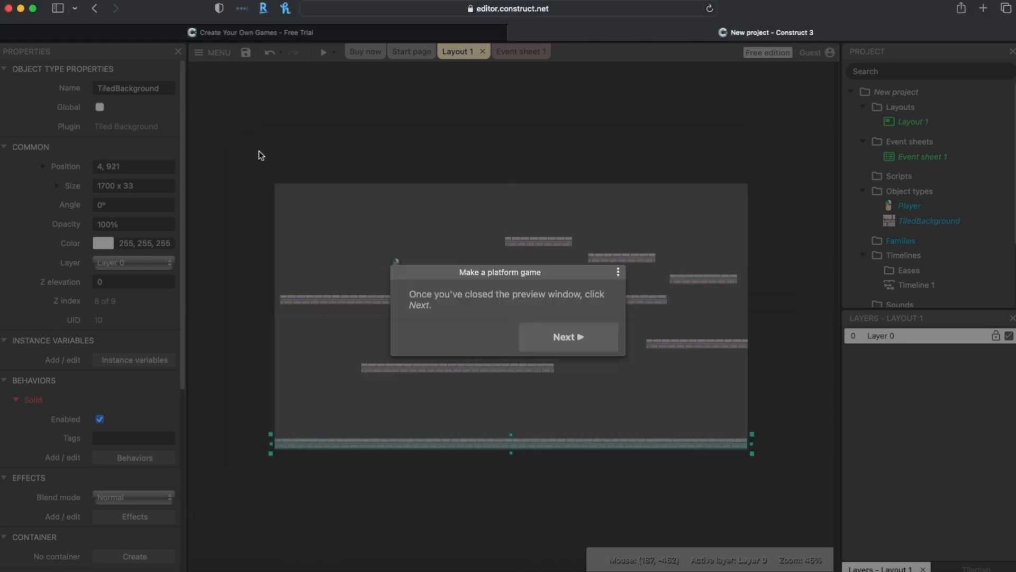
Continue the tour and insert a new Sprite object just beside the player at about 525, 305.
left_click(565, 337)
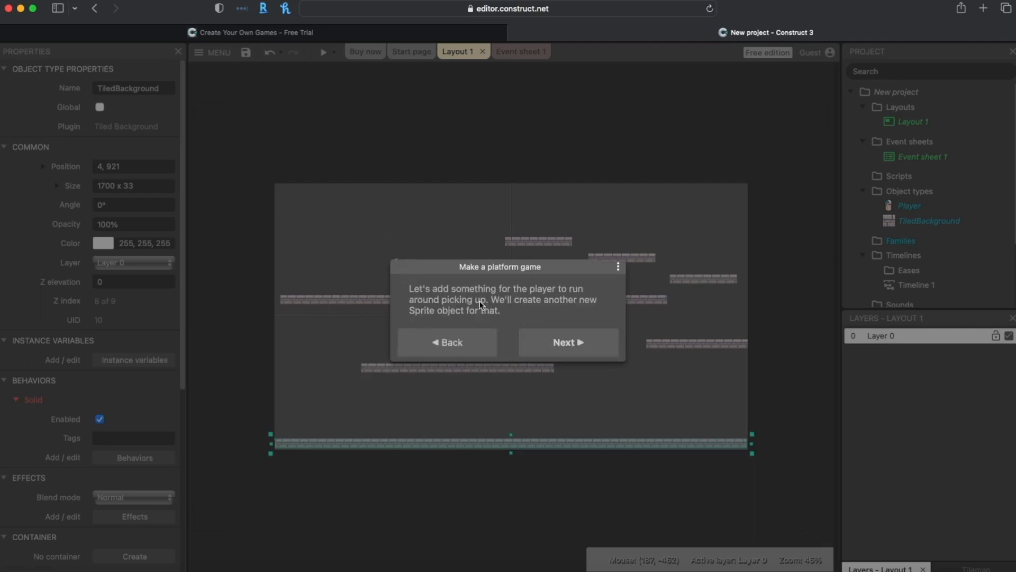
left_click(541, 340)
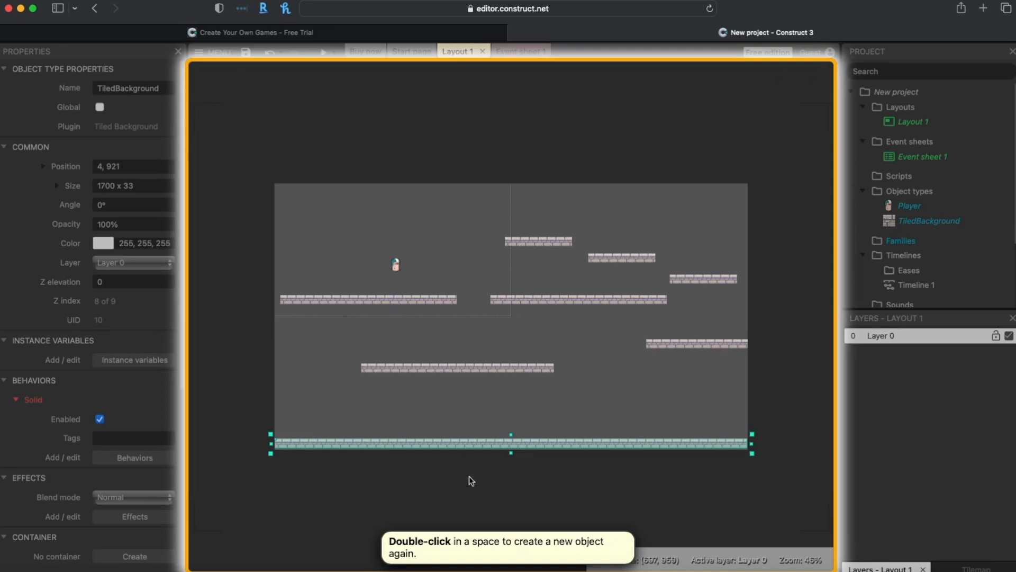
double_click(426, 240)
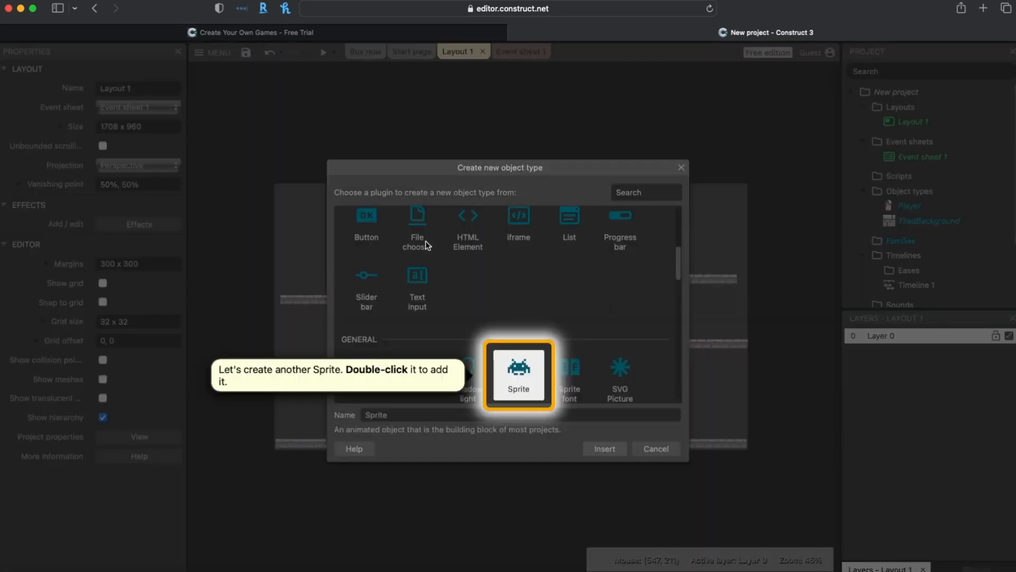
double_click(527, 373)
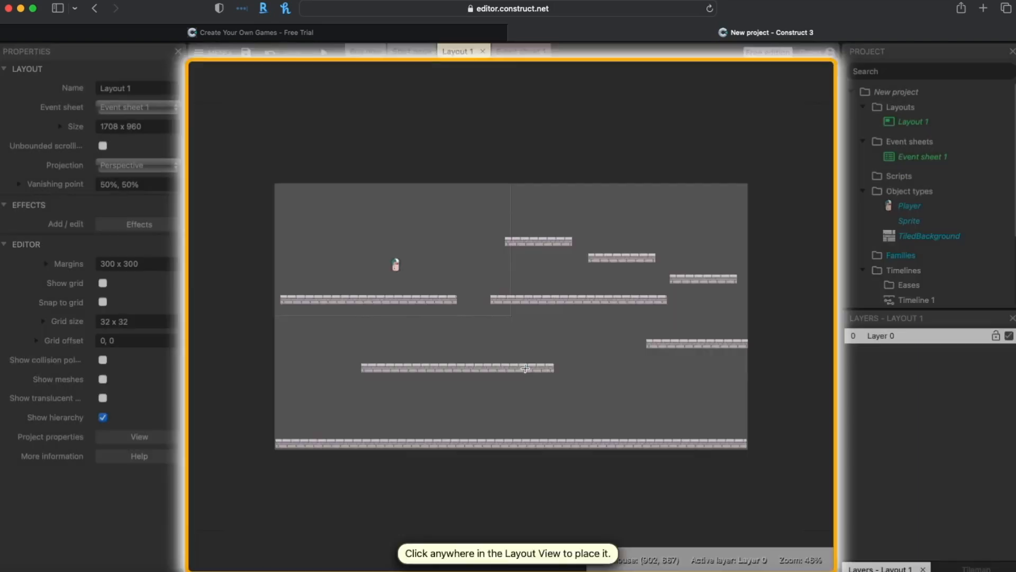
left_click(420, 268)
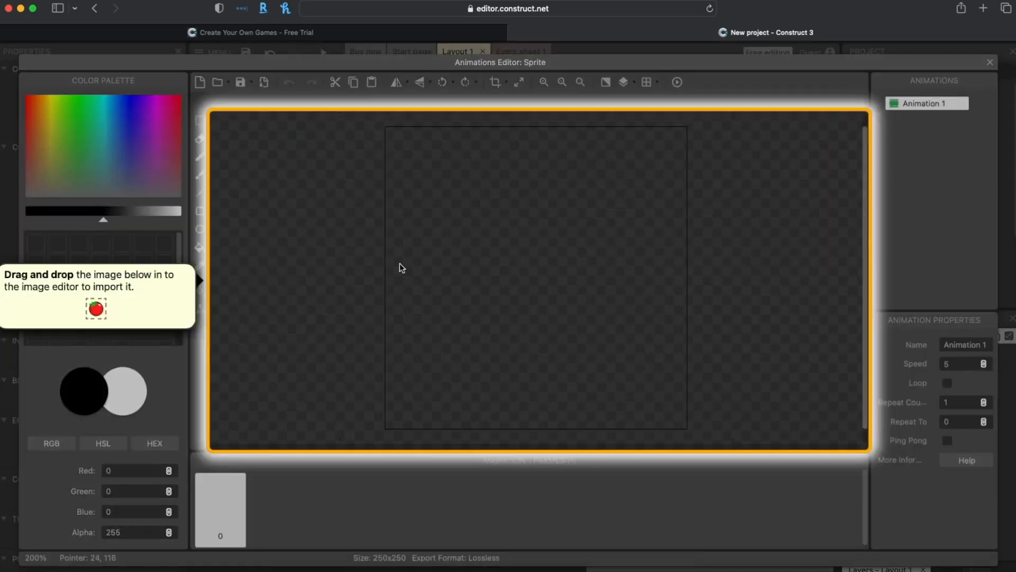
Import the tour's tomato image into the new sprite, close the Animations Editor, and rename the object as Tomato.
left_click_drag(96, 311, 554, 277)
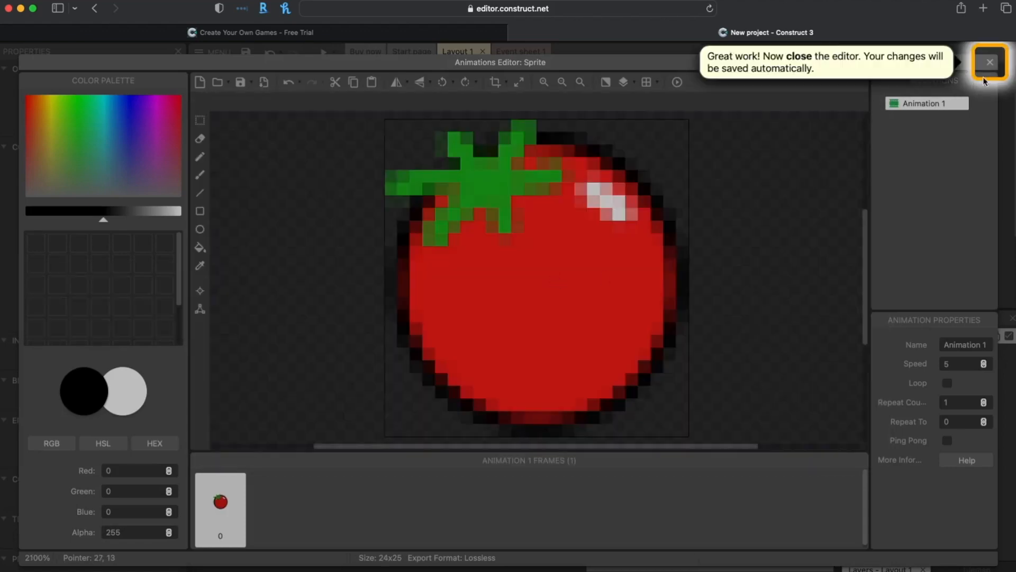
left_click(989, 61)
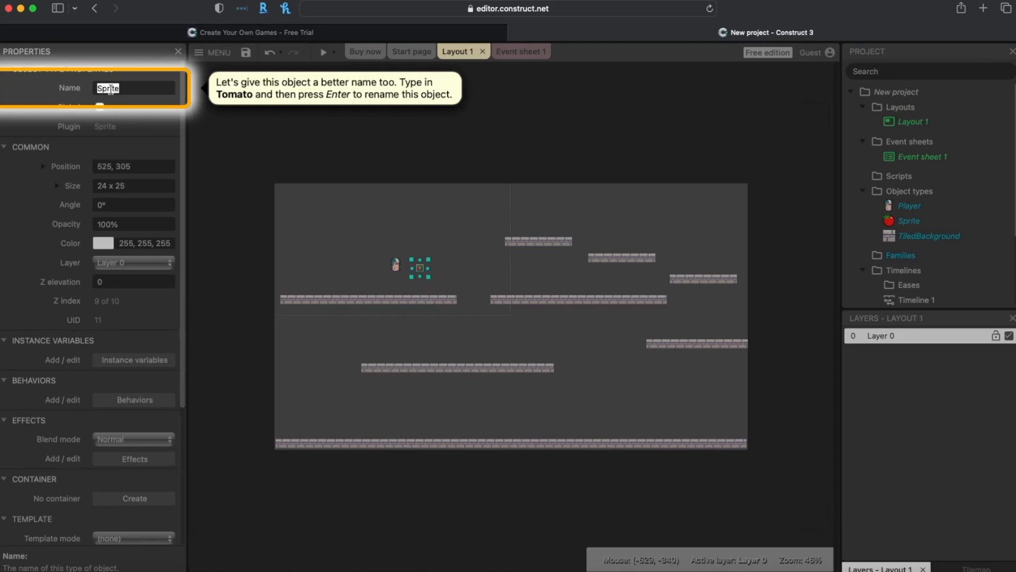
type("Tomato")
key("Return")
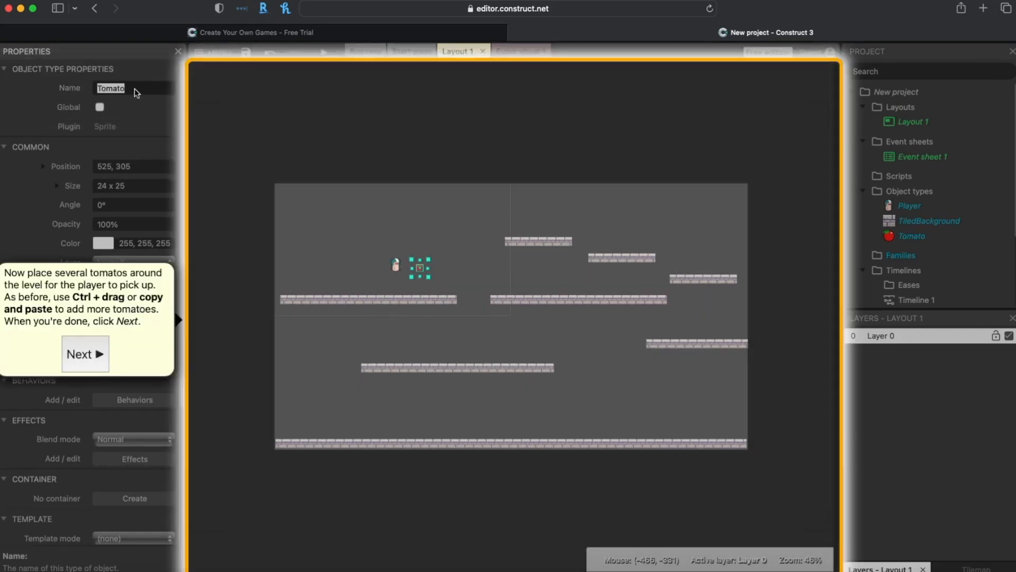
Move the tomato to about 550, 355 above the player's platform and copy it to about 792, 339 across the gap.
scroll(354, 254, "up", 5)
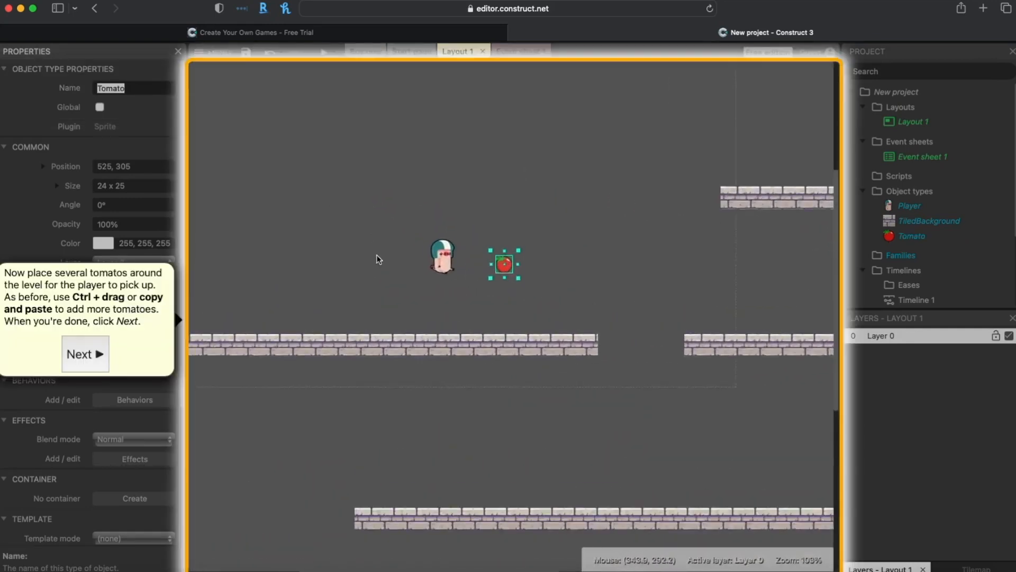
scroll(392, 265, "up", 3)
left_click_drag(540, 271, 562, 320)
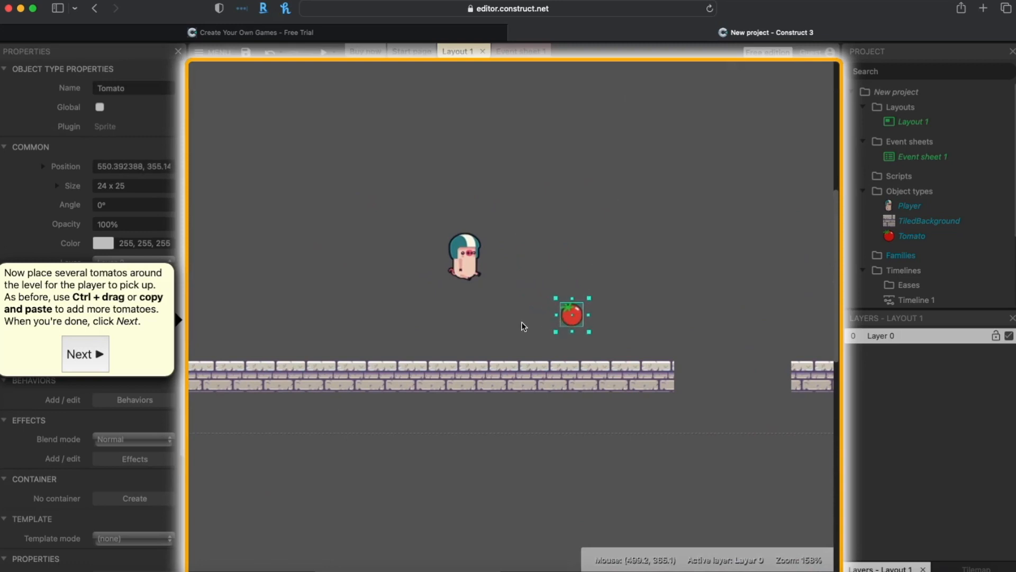
left_click_drag(565, 323, 794, 309, "ctrl")
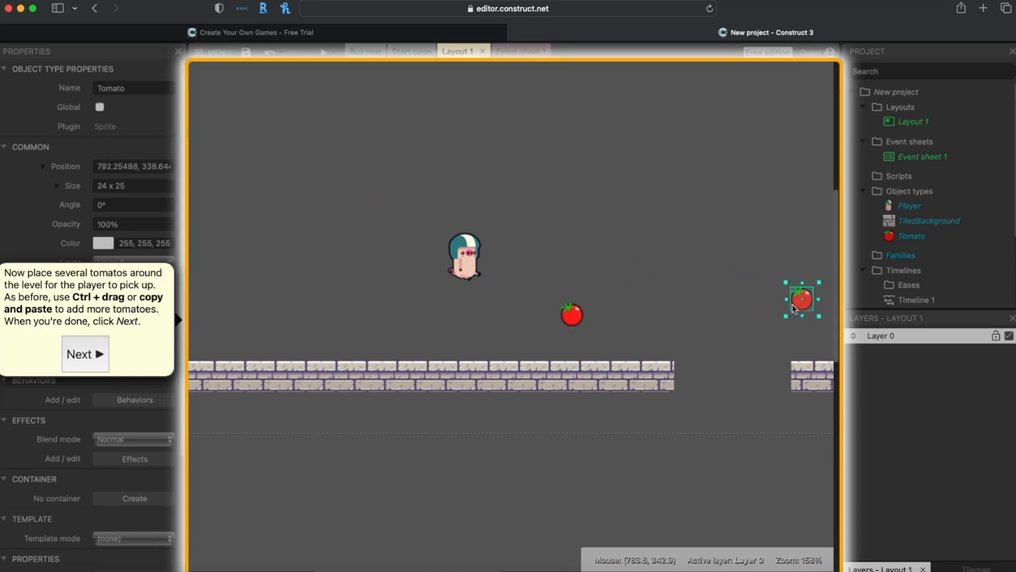
Add tomato copies above the middle short platform and above the lower-right platform at about 1553, 504.
middle_click_drag(774, 413, 571, 422)
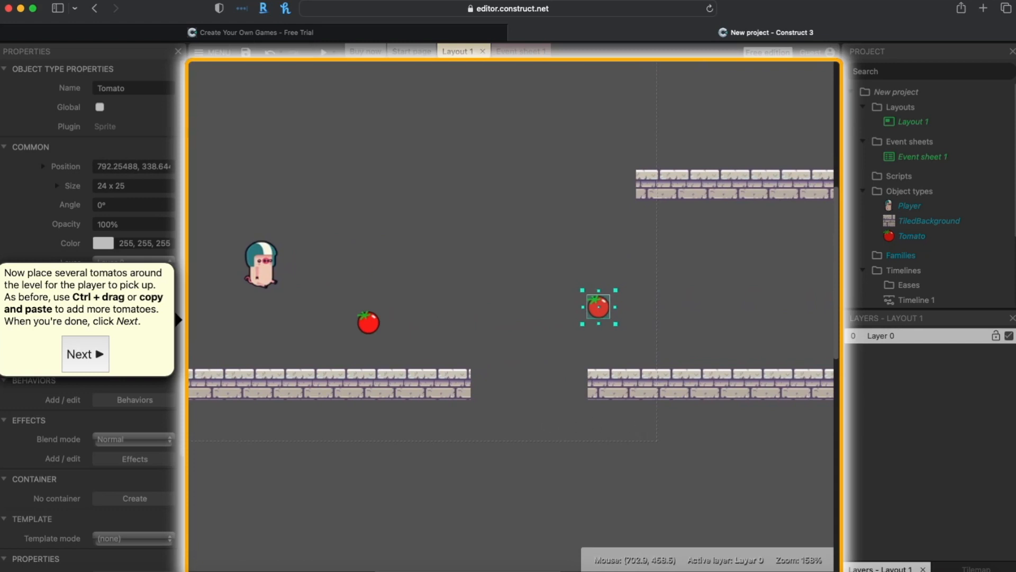
middle_click_drag(513, 422, 273, 418)
middle_click_drag(321, 355, 407, 345)
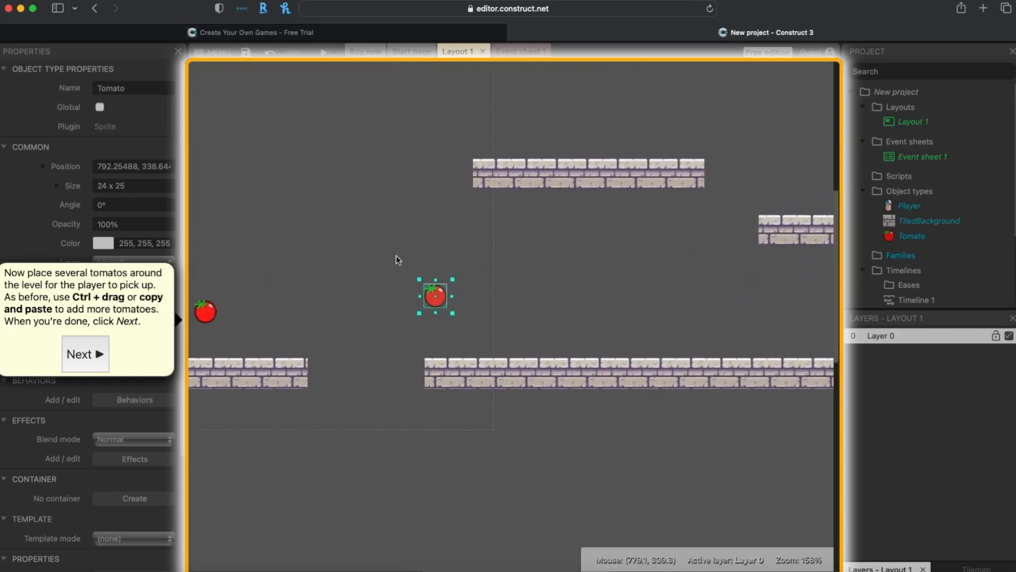
left_click_drag(440, 309, 794, 174)
middle_click_drag(794, 186, 525, 206)
left_click_drag(536, 186, 762, 473, "ctrl")
middle_click_drag(761, 472, 476, 473)
left_click_drag(490, 480, 616, 485)
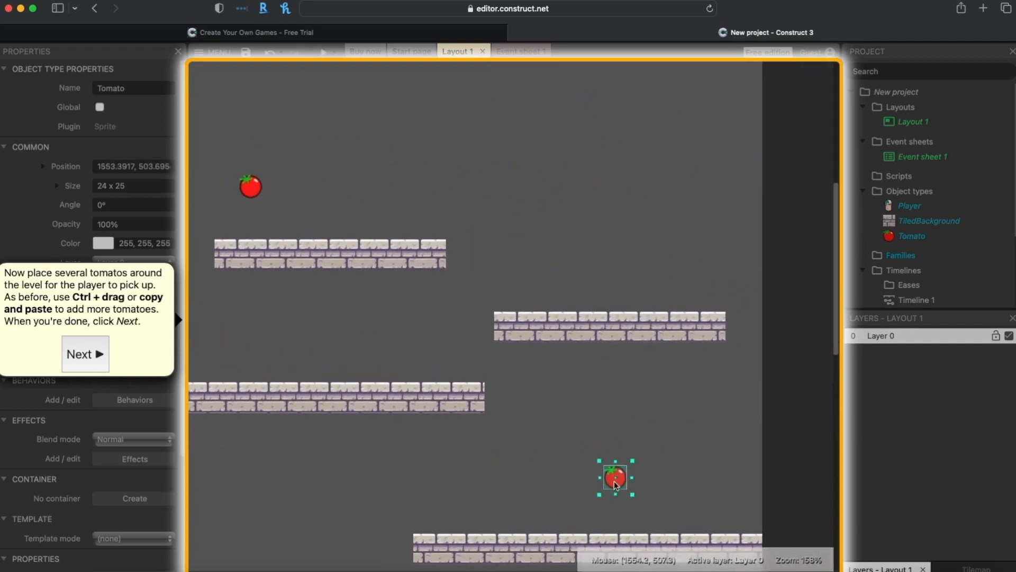
Add tomato copies above the lower-left long platform and at two spots on the ground floor, one at about 1053, 864.
scroll(553, 476, "down", 4)
left_click_drag(613, 372, 435, 512, "ctrl")
scroll(344, 504, "down", 1)
scroll(367, 487, "down", 5, "ctrl")
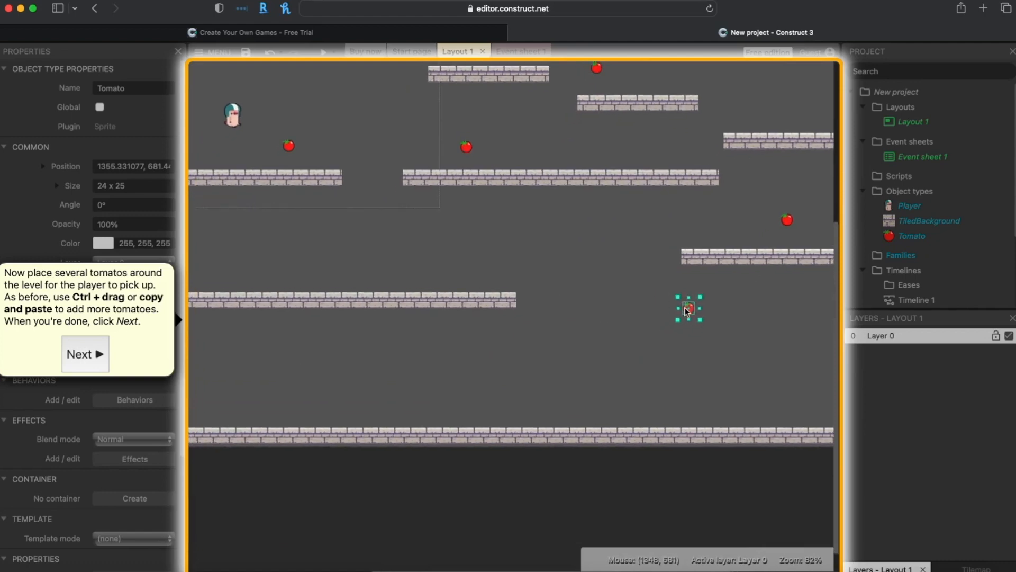
left_click_drag(686, 311, 539, 404)
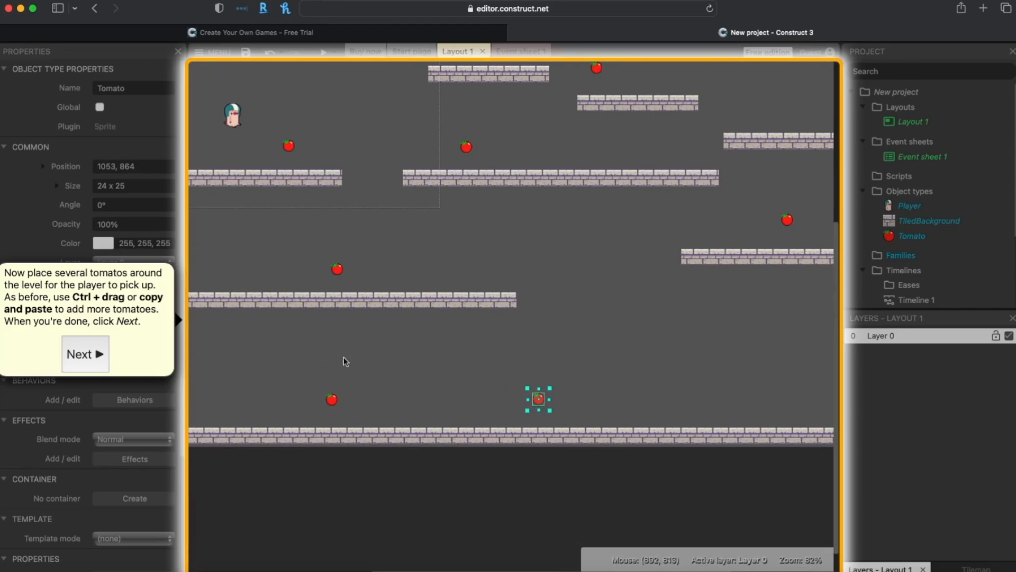
Continue the tour and add the Keyboard object to the project.
left_click(89, 354)
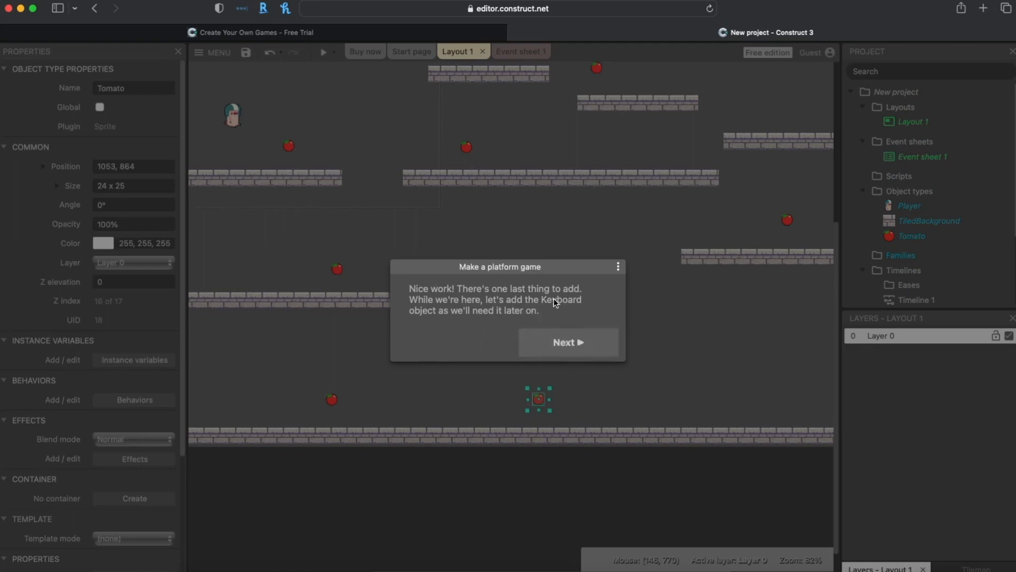
left_click(570, 351)
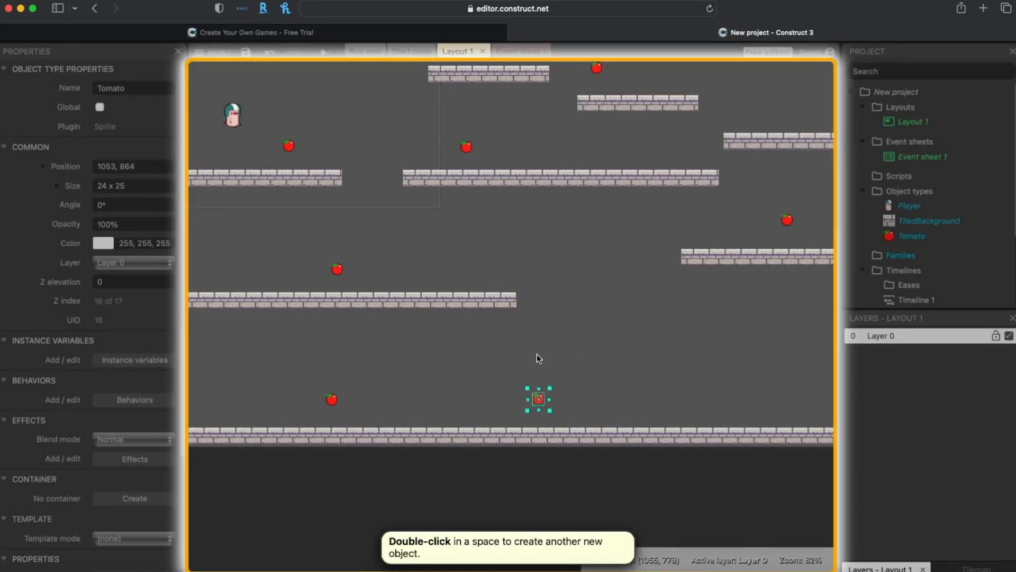
double_click(612, 341)
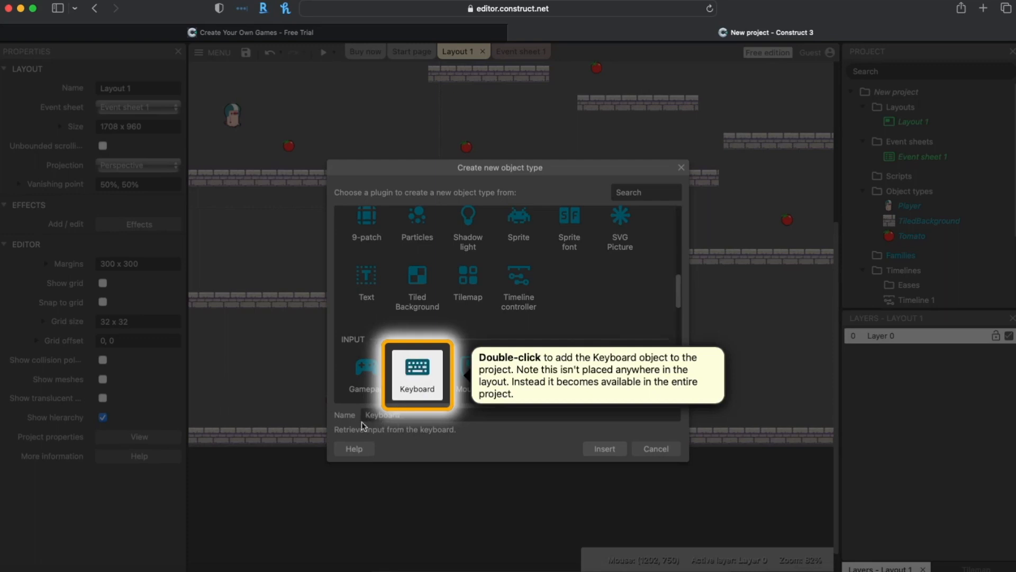
double_click(426, 377)
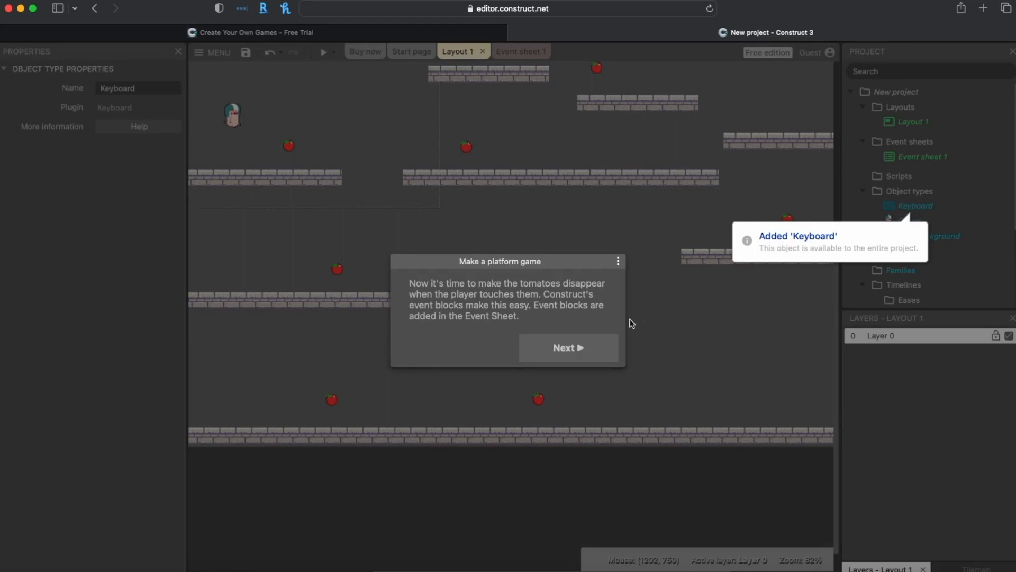
In Event sheet 1, add an event with the Player condition On collision with another object, using Tomato as the object.
left_click(585, 347)
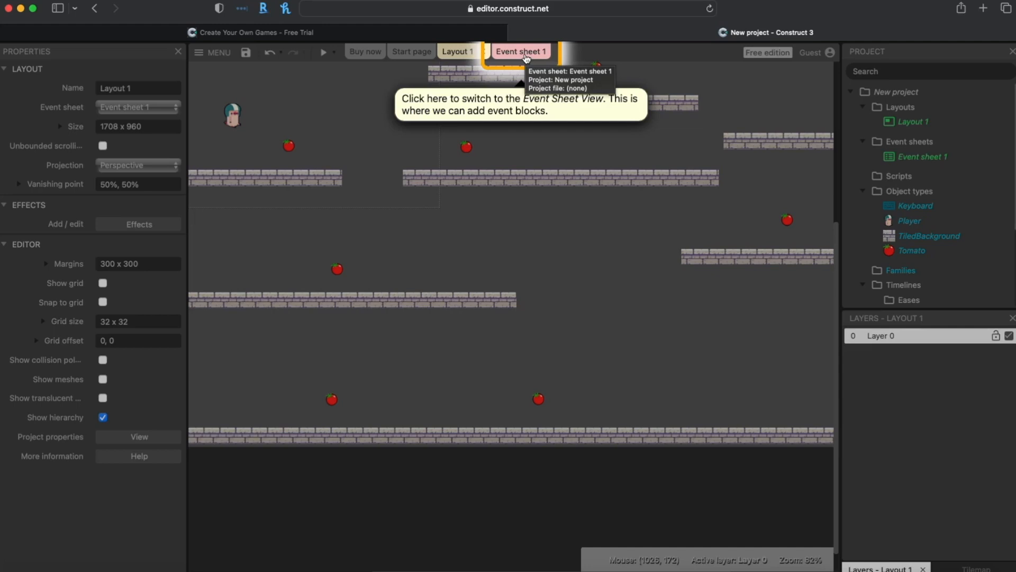
left_click(512, 55)
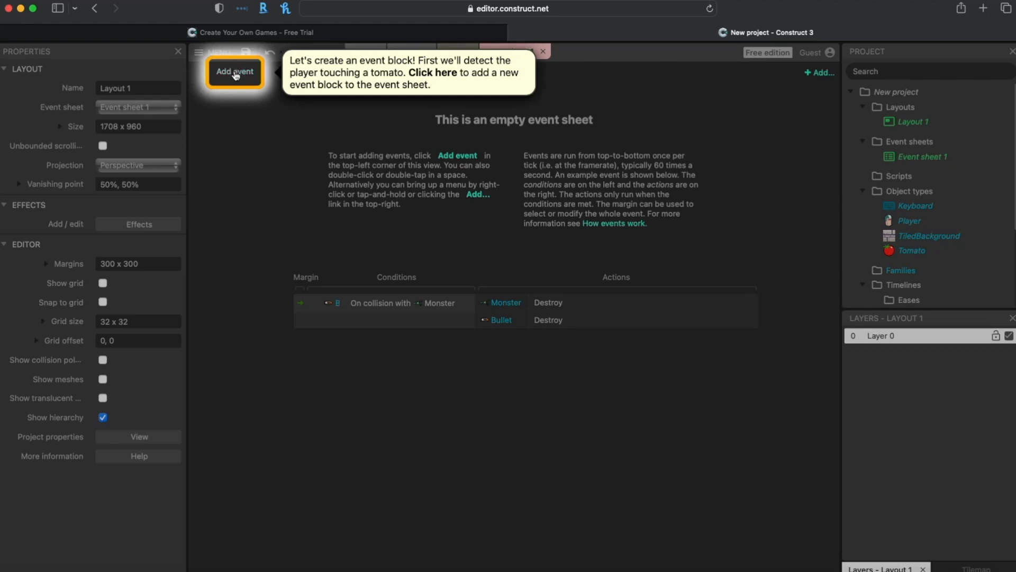
left_click(236, 74)
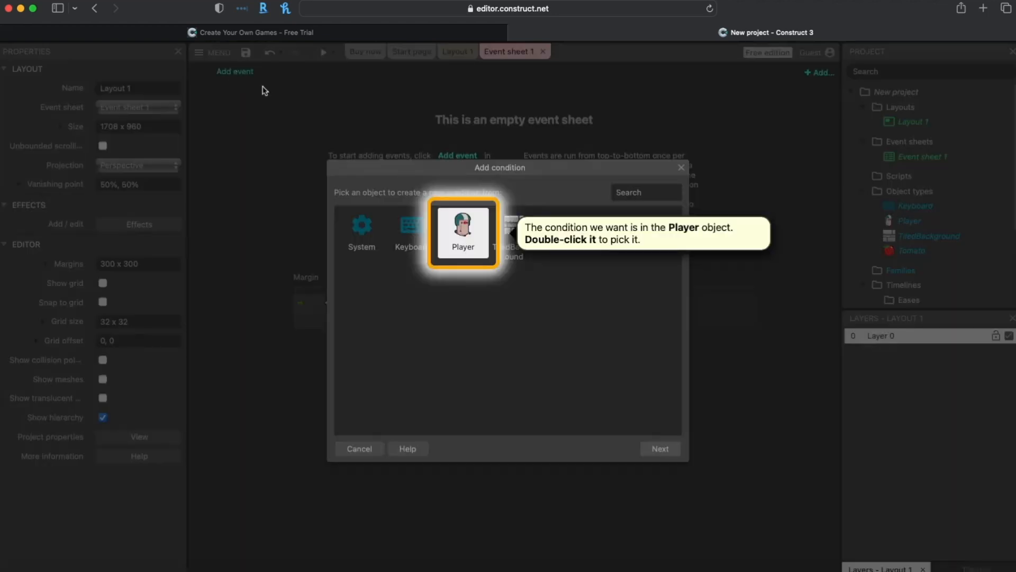
double_click(458, 234)
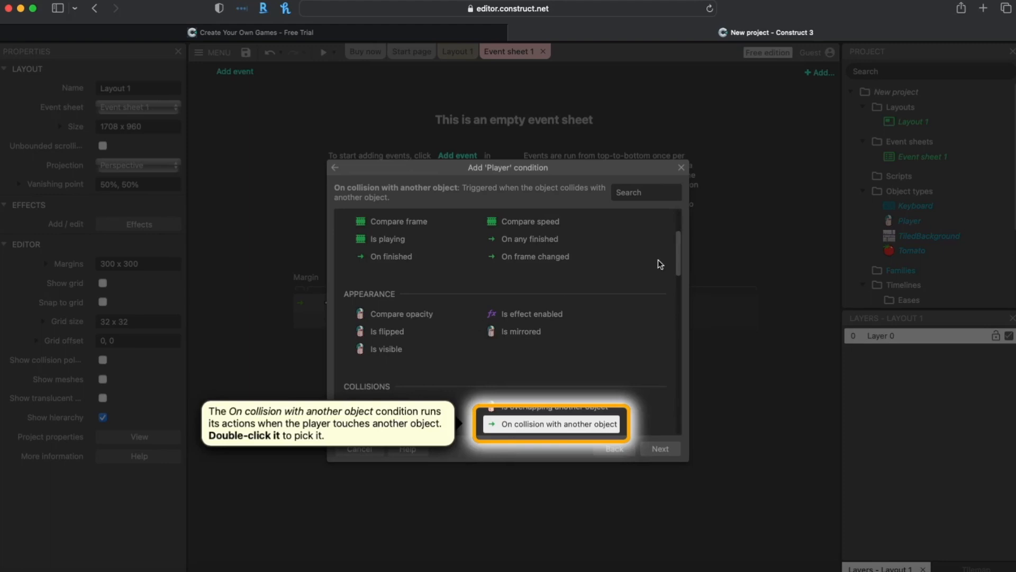
double_click(553, 425)
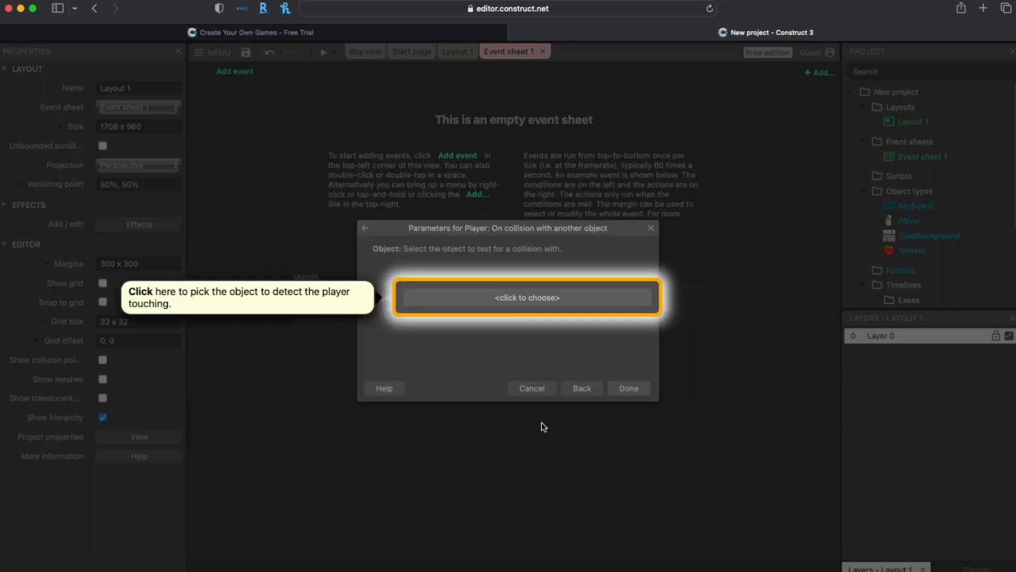
left_click(519, 303)
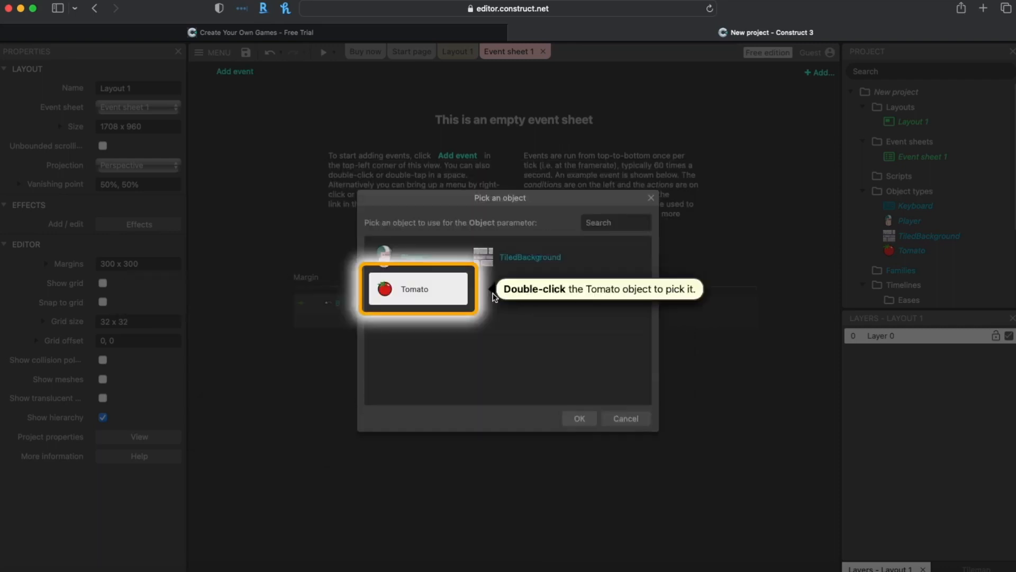
double_click(419, 289)
left_click(631, 387)
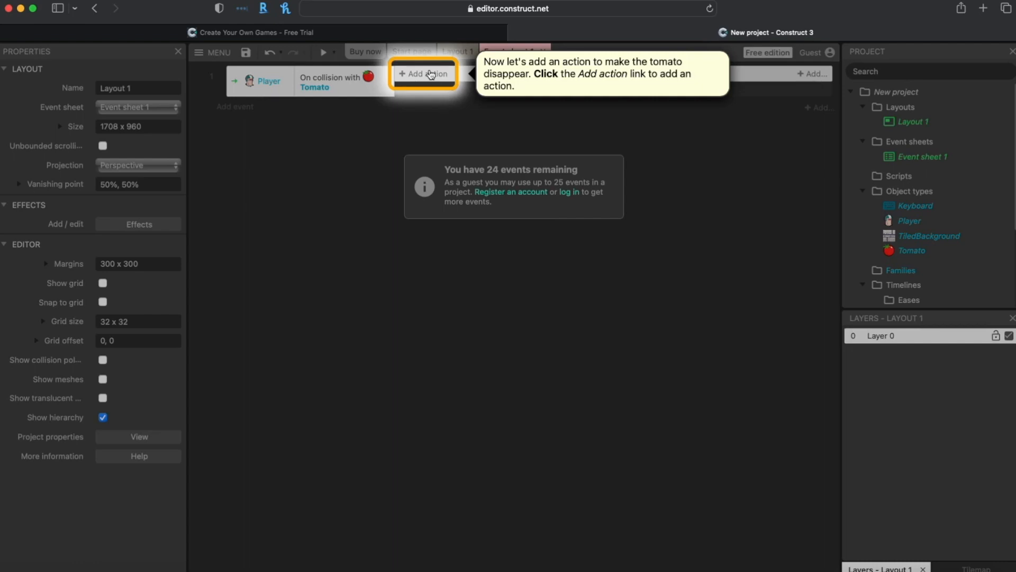
Add a Destroy action for the Tomato object to the collision event.
left_click(442, 74)
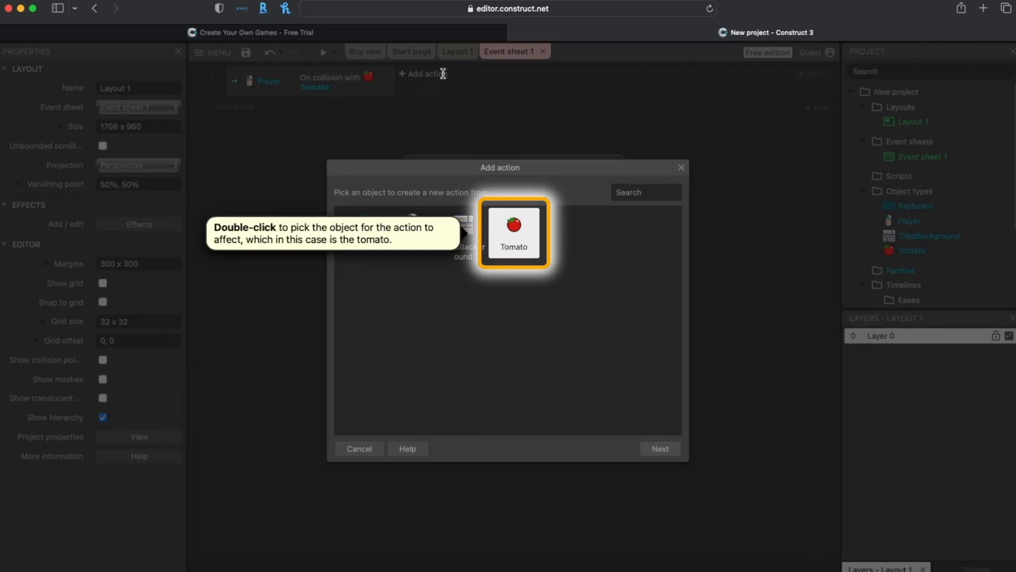
double_click(524, 233)
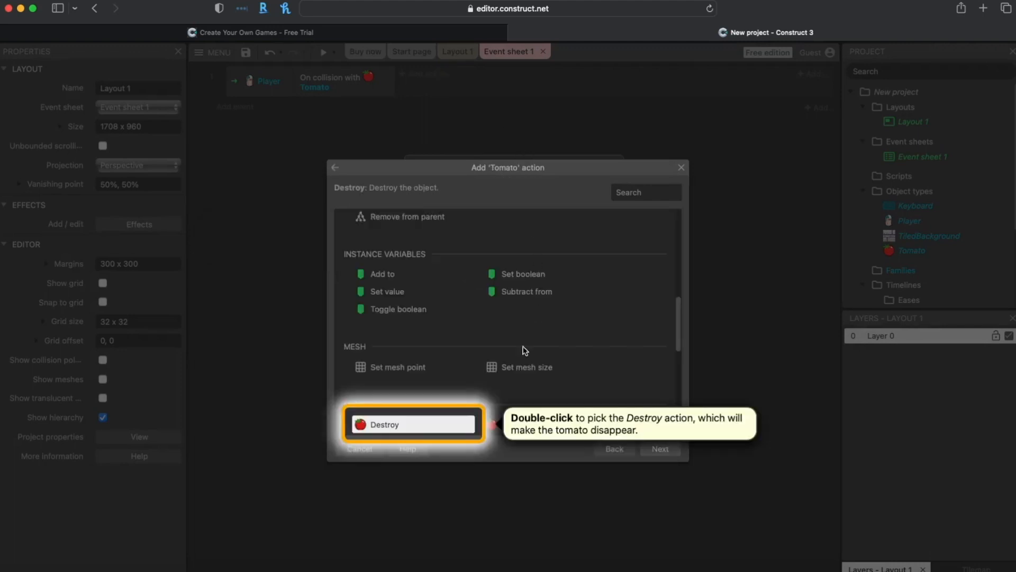
double_click(382, 431)
Continue the tour and start a second event with the Keyboard condition On key pressed.
left_click(541, 349)
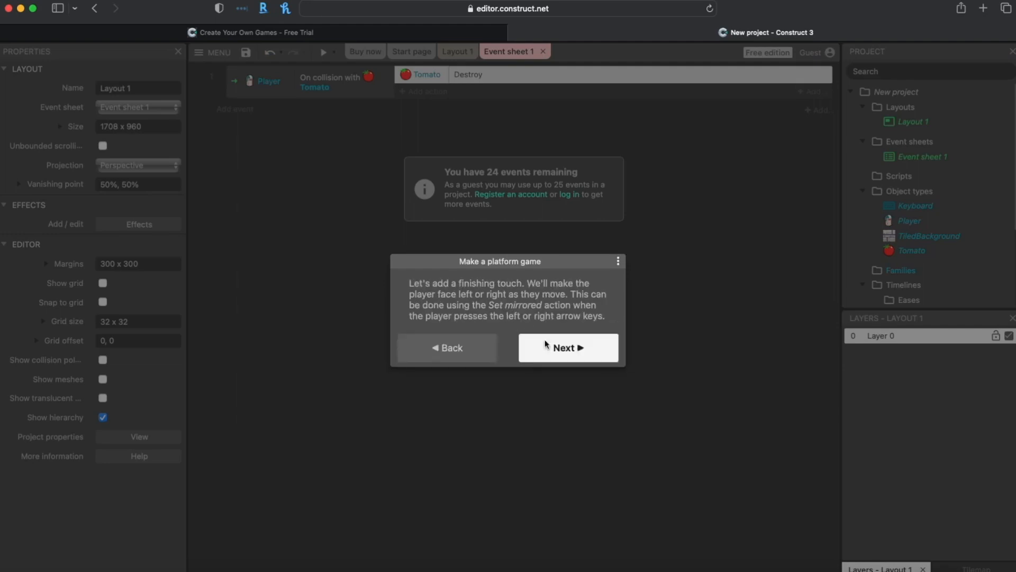
left_click(544, 346)
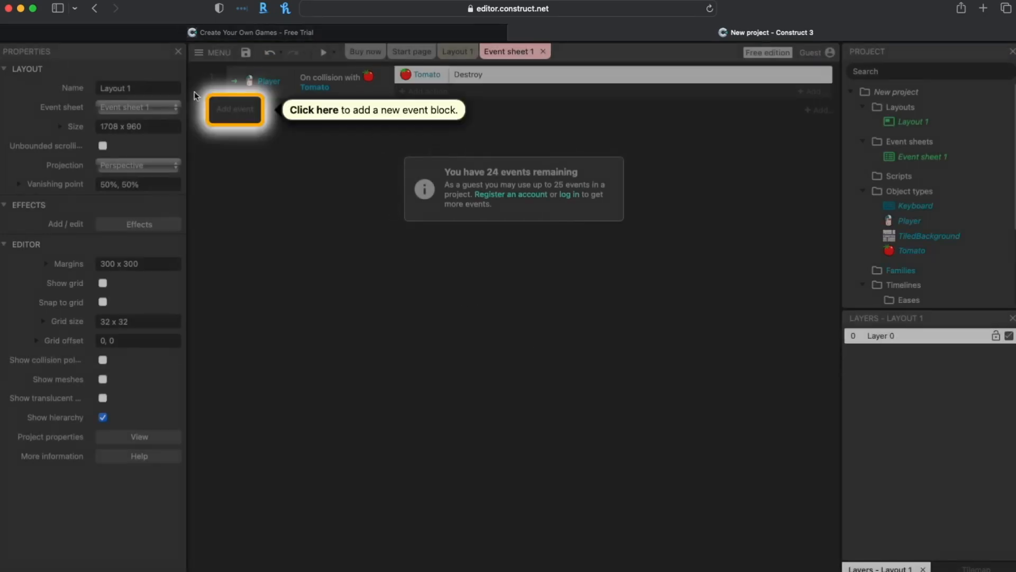
left_click(237, 114)
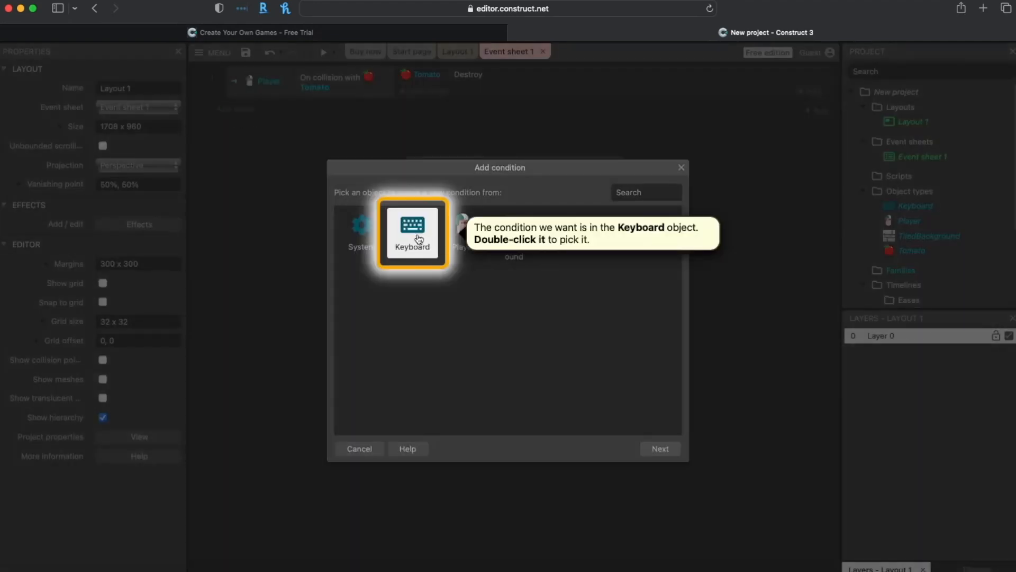
double_click(414, 229)
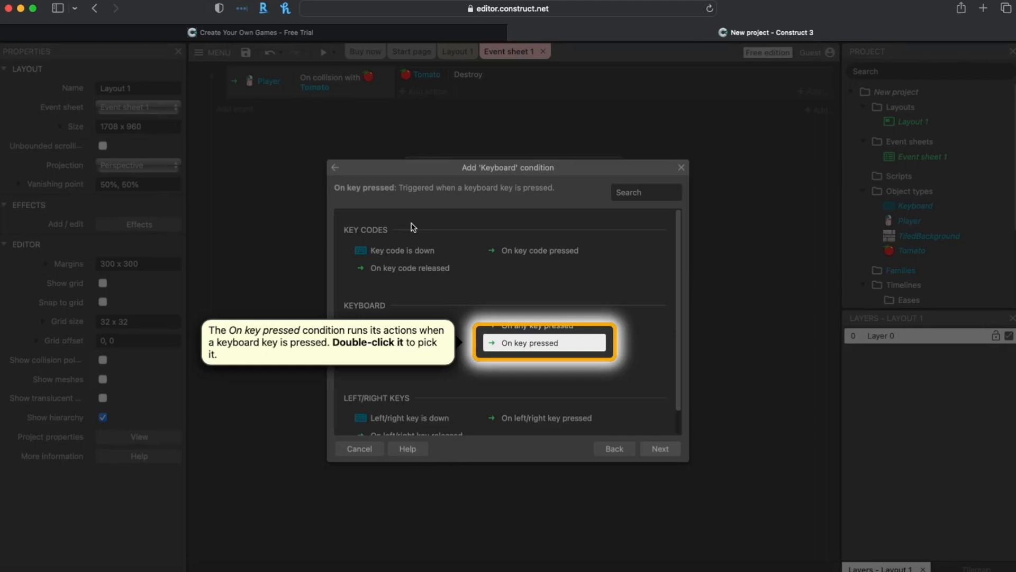
double_click(518, 344)
Choose the Left arrow as the key for the On key pressed condition and finish adding the event.
left_click(505, 301)
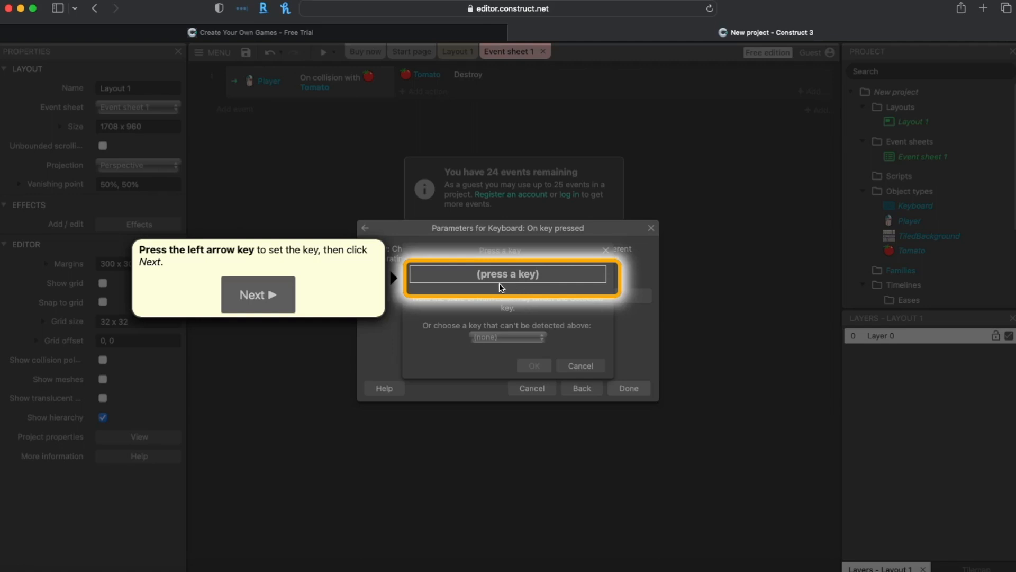
key("Left")
key("Right")
key("l")
key("Left")
left_click(255, 296)
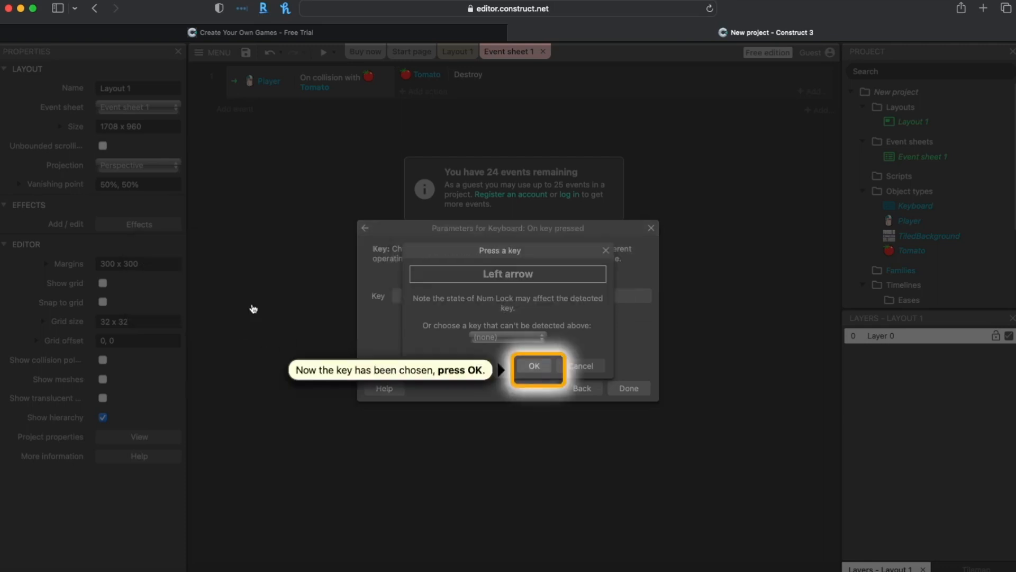
left_click(535, 367)
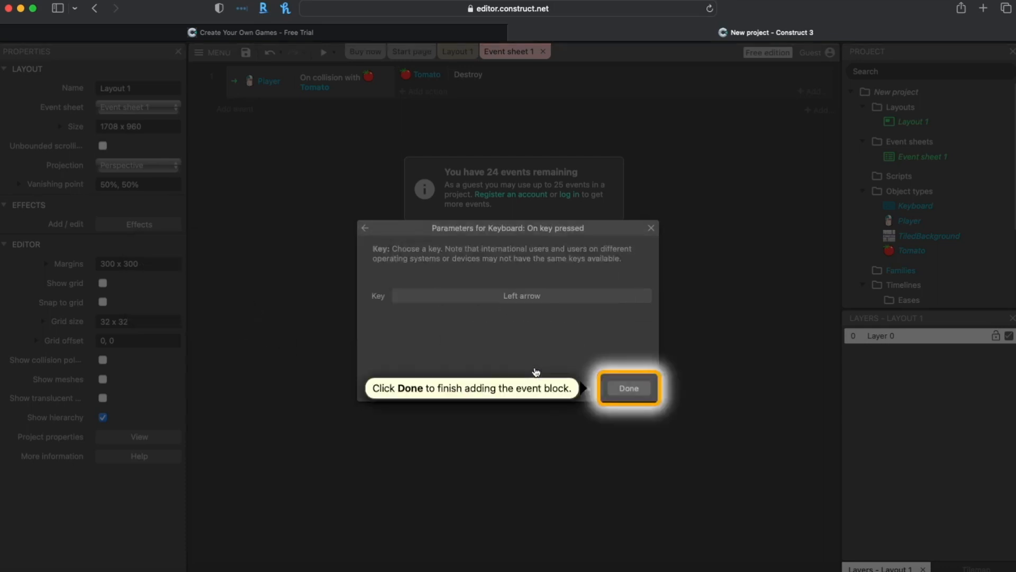
left_click(629, 390)
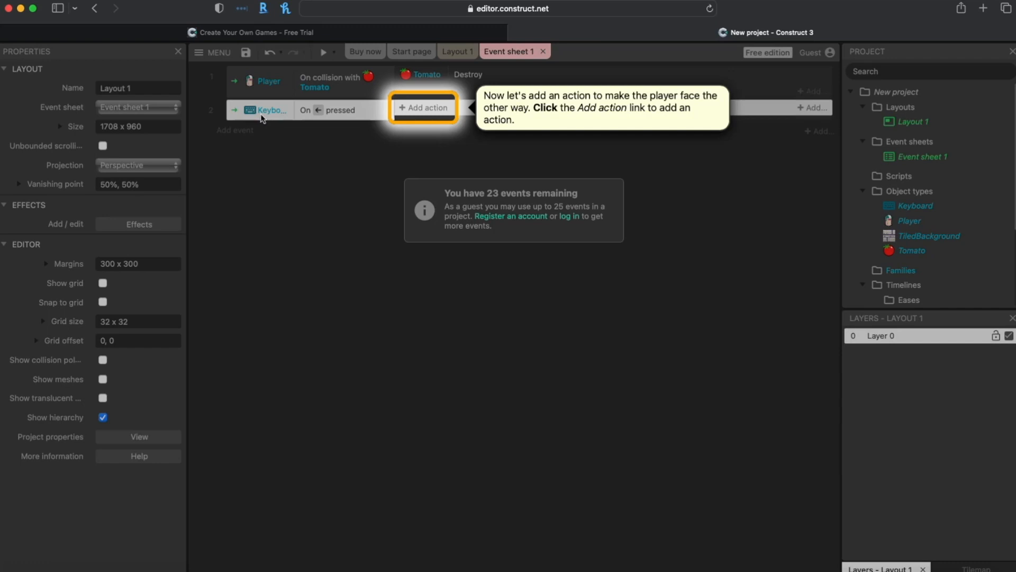
Add a Player Set mirrored action with the state Mirrored to the left arrow event.
left_click(421, 113)
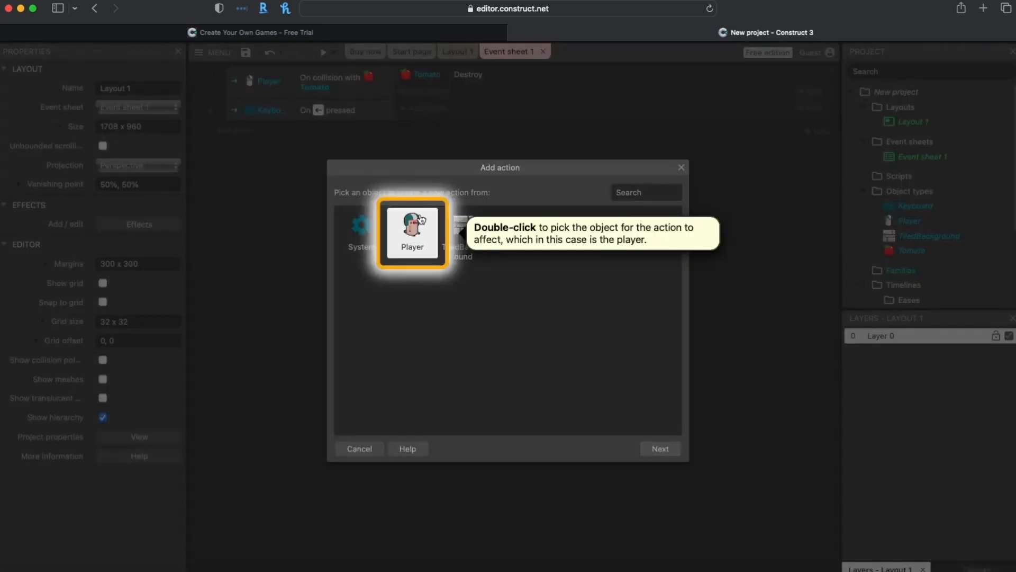
double_click(412, 230)
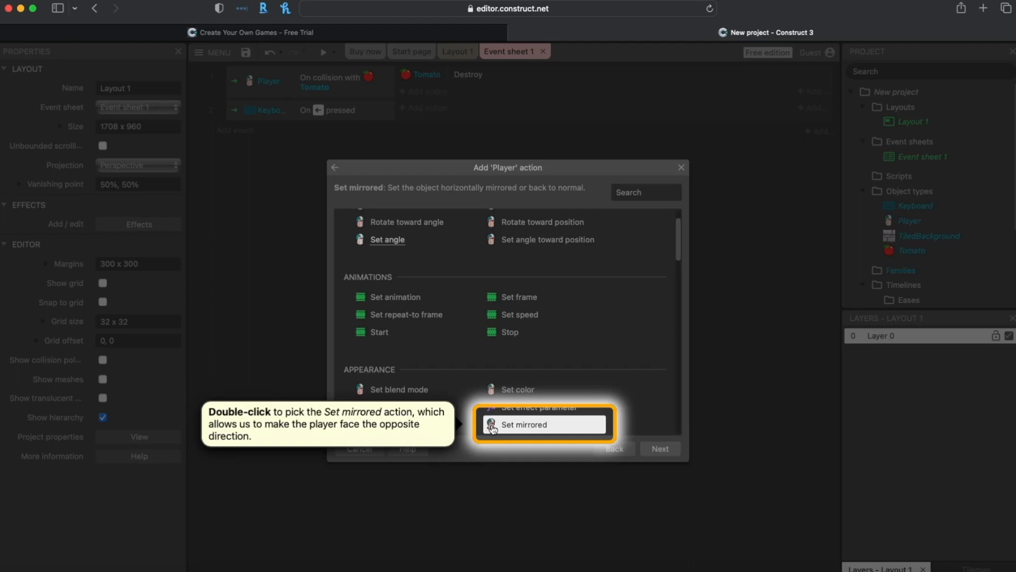
double_click(518, 426)
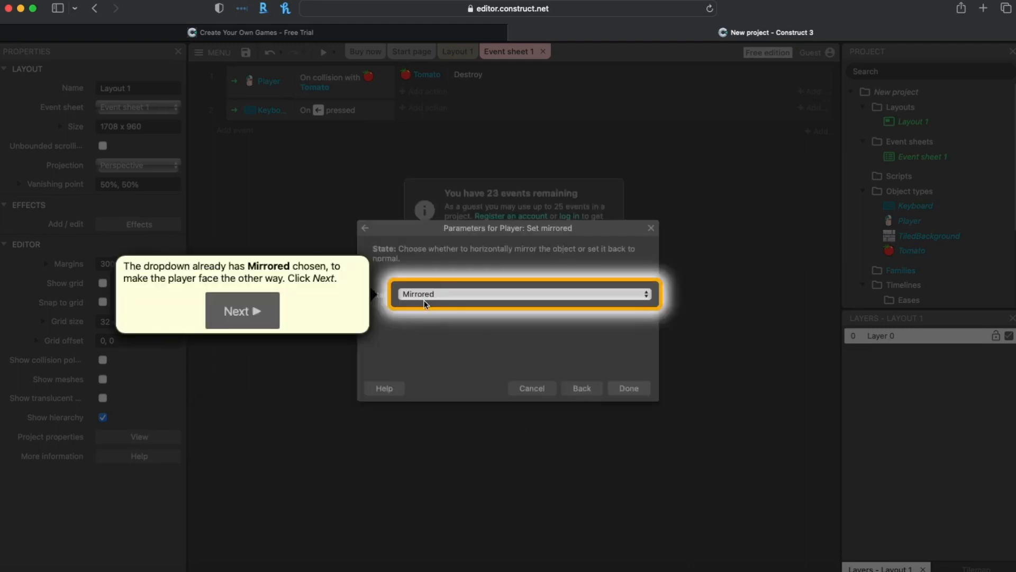
left_click(242, 312)
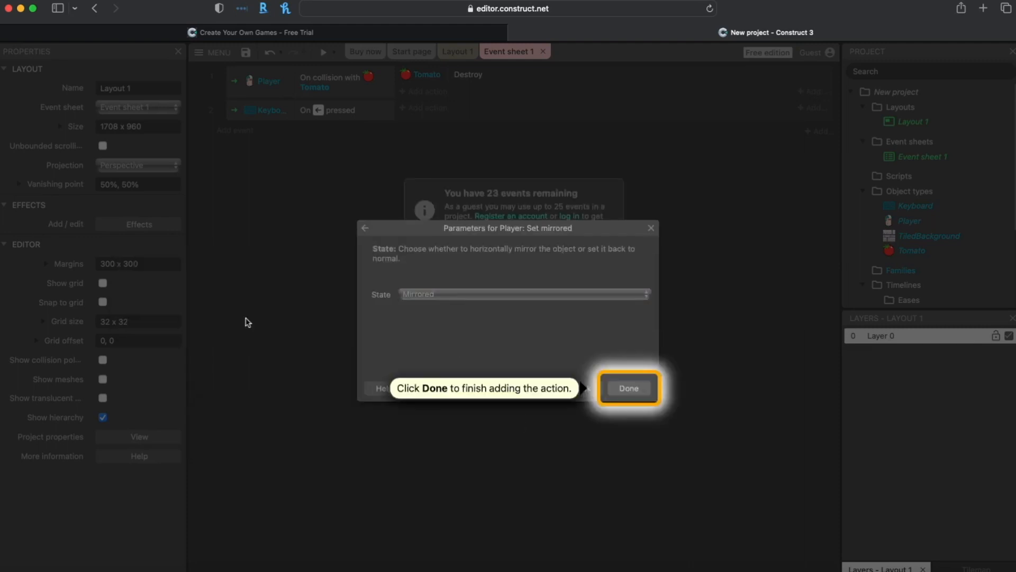
left_click(636, 397)
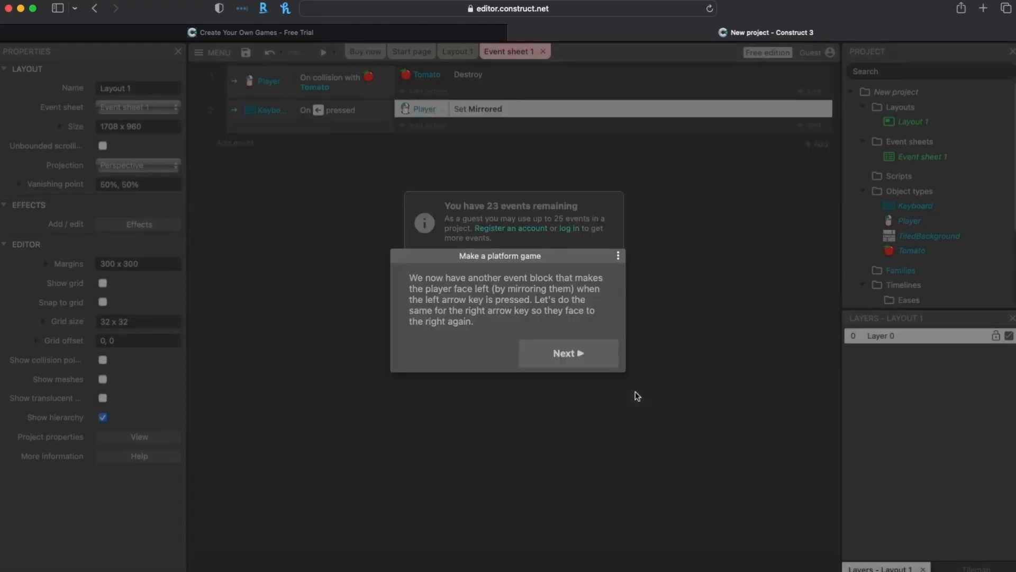
Continue the tour and add a third event with the Keyboard condition On key pressed, using the Right arrow key.
left_click(586, 353)
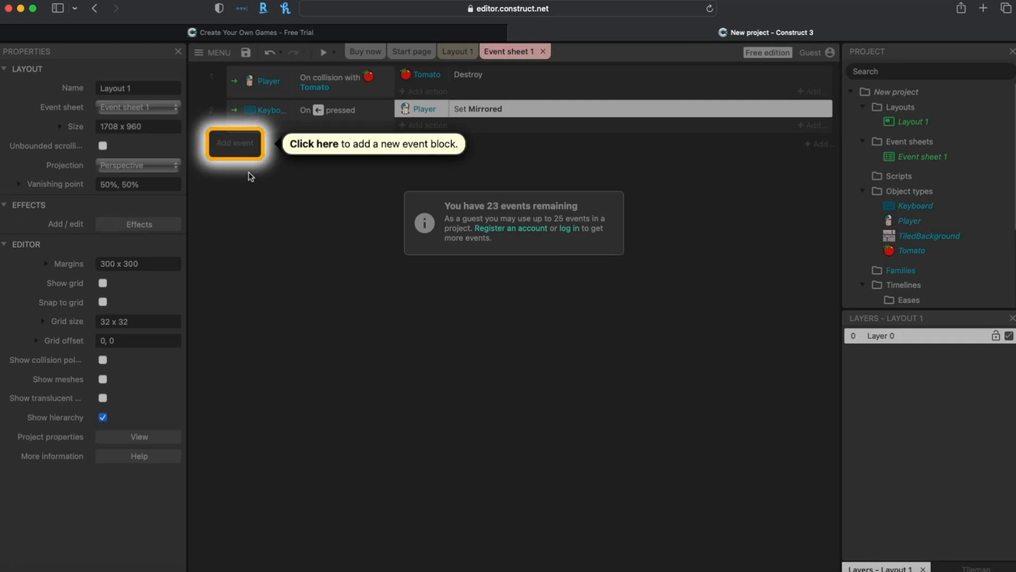
left_click(239, 146)
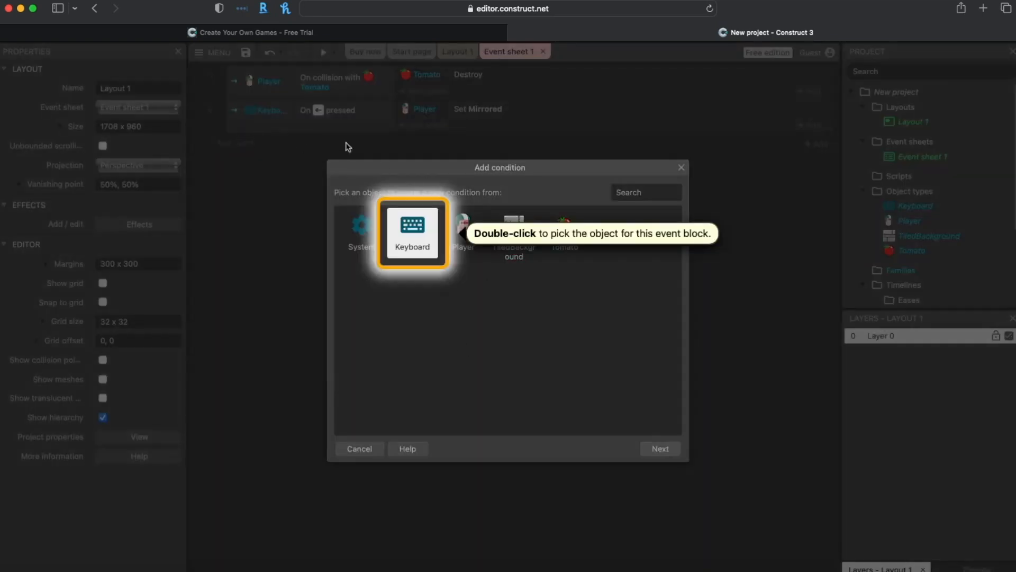
double_click(413, 228)
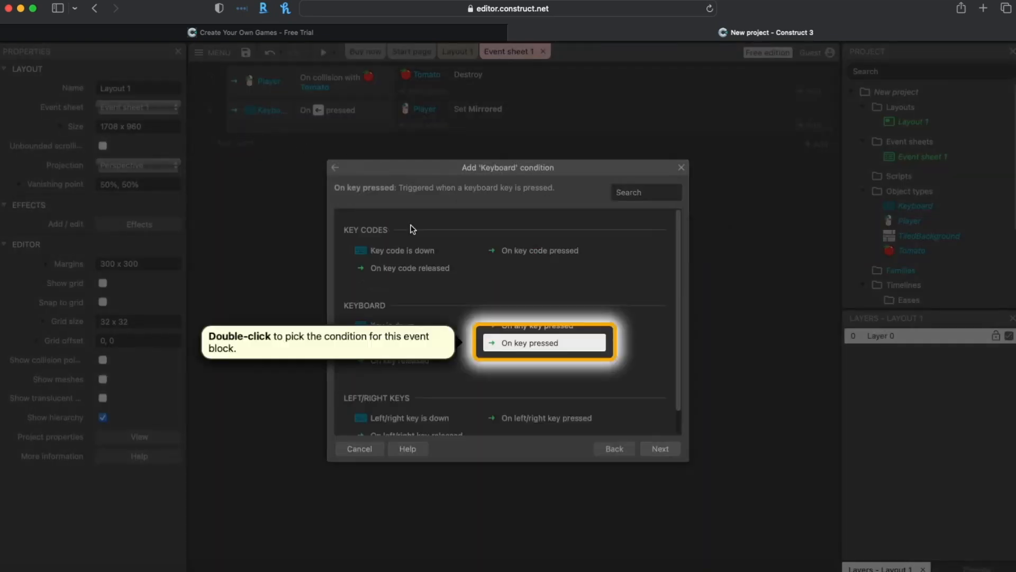
double_click(521, 350)
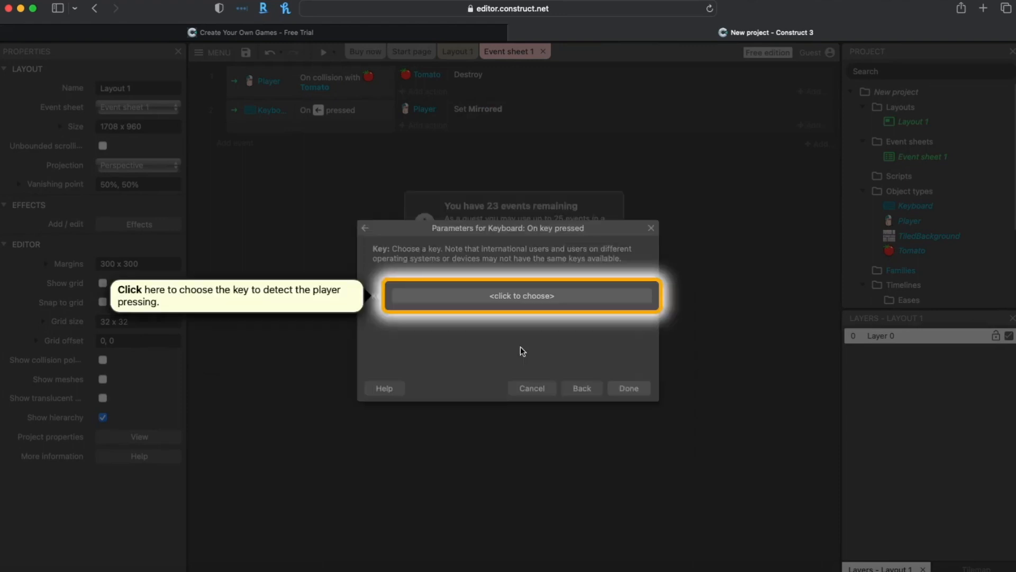
left_click(545, 299)
key("Right")
left_click(262, 301)
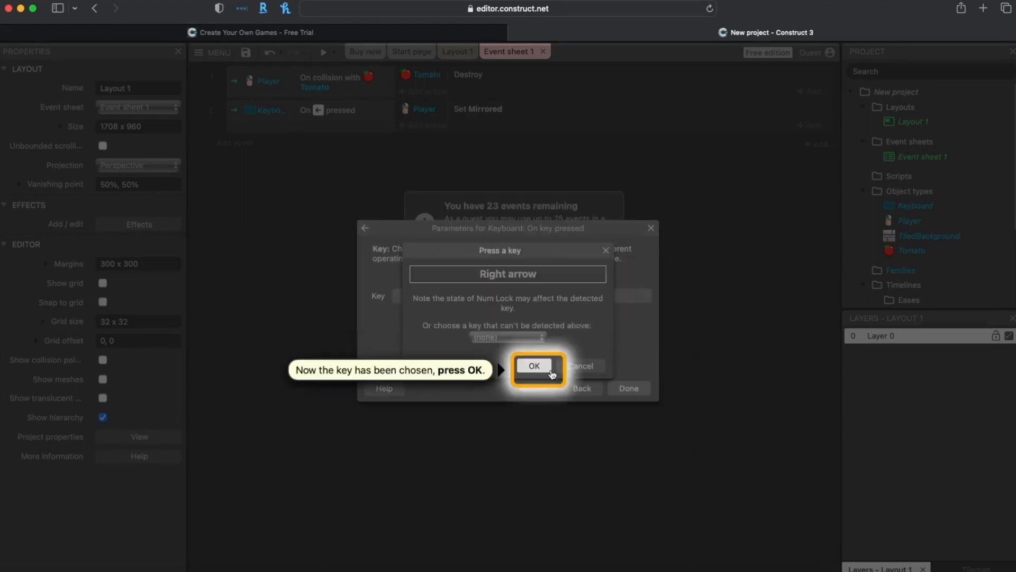
left_click(532, 365)
left_click(629, 390)
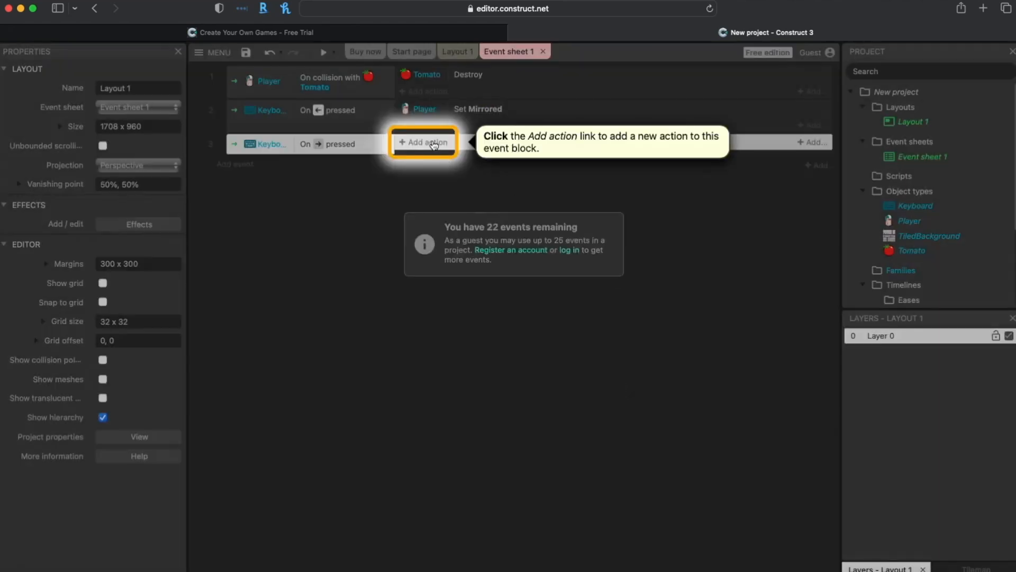
Add a Player Set mirrored action with the state Not mirrored to the right arrow event.
left_click(435, 144)
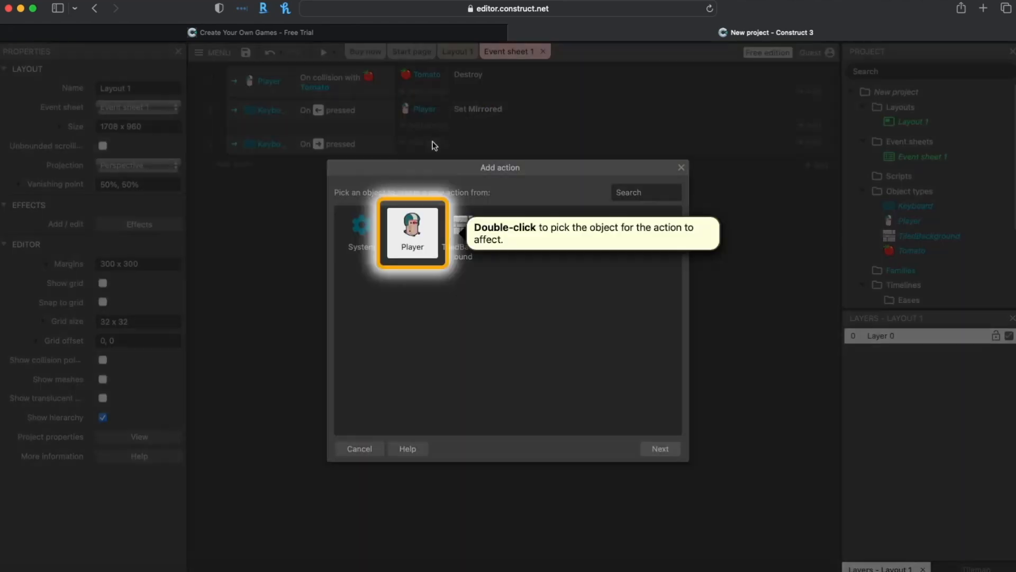
double_click(416, 240)
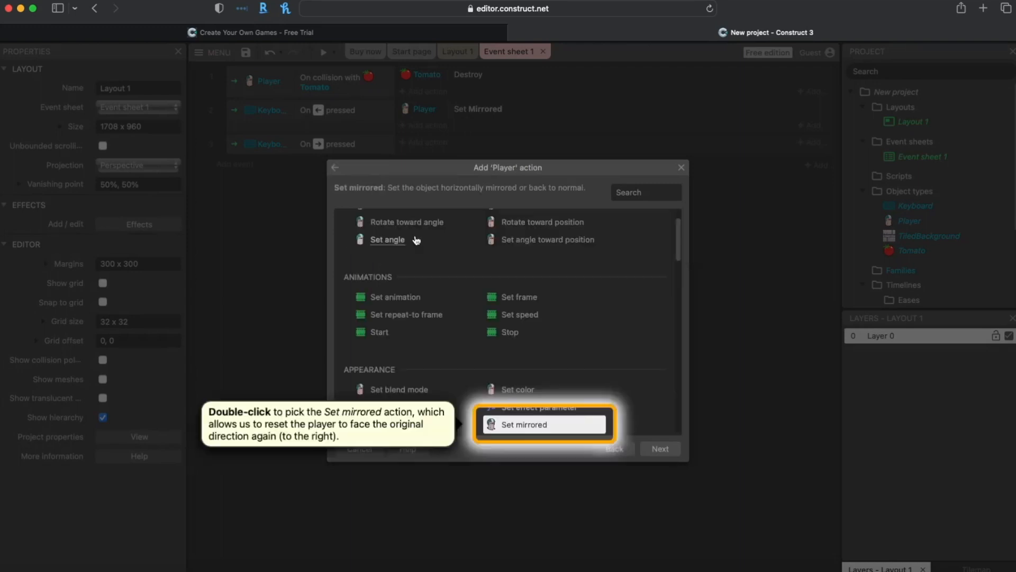
double_click(522, 430)
left_click(416, 295)
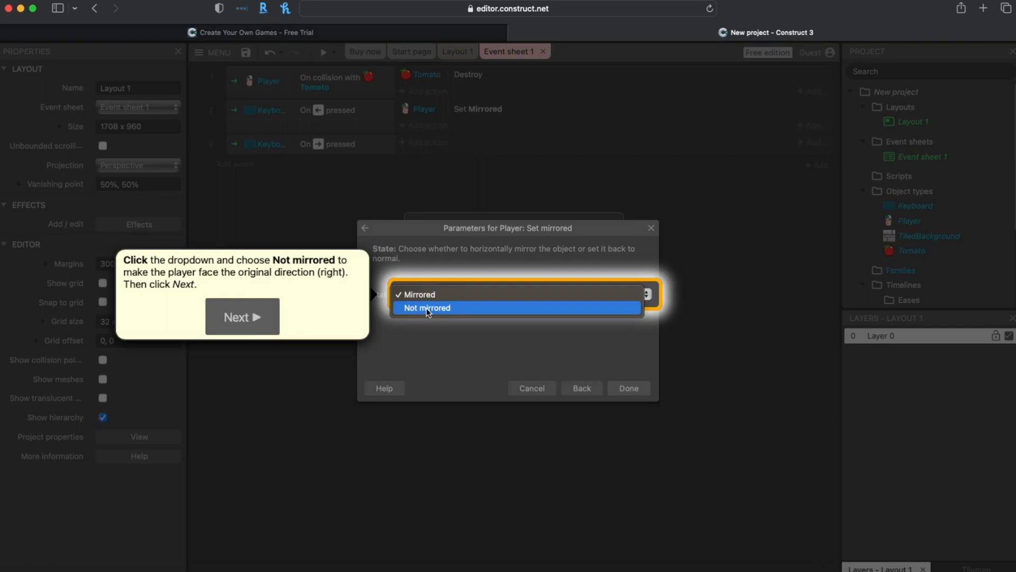
left_click(426, 307)
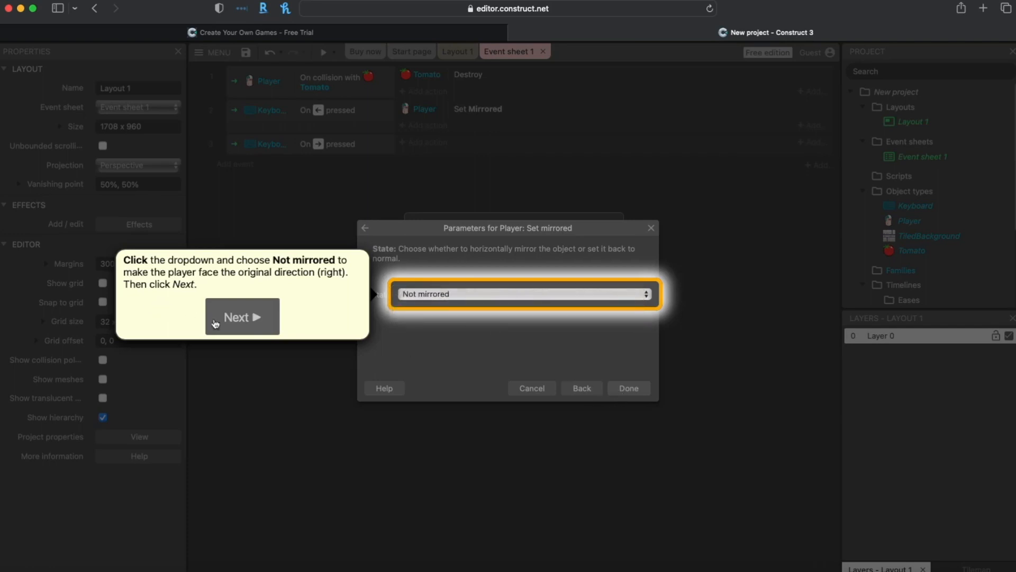
left_click(217, 323)
left_click(624, 389)
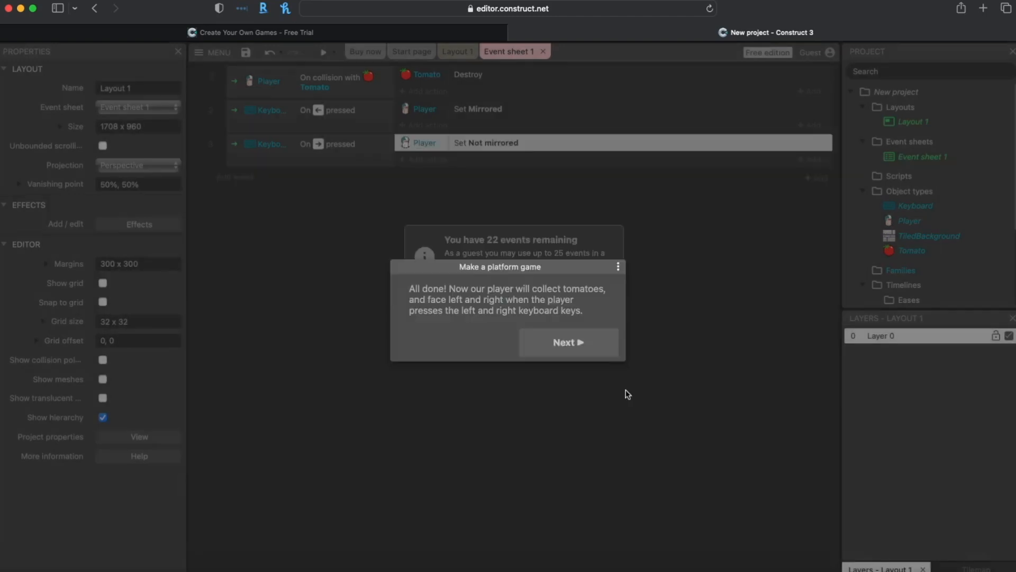
Continue the tour, preview the game and walk the player right and left to test tomato collection and mirroring.
left_click(585, 349)
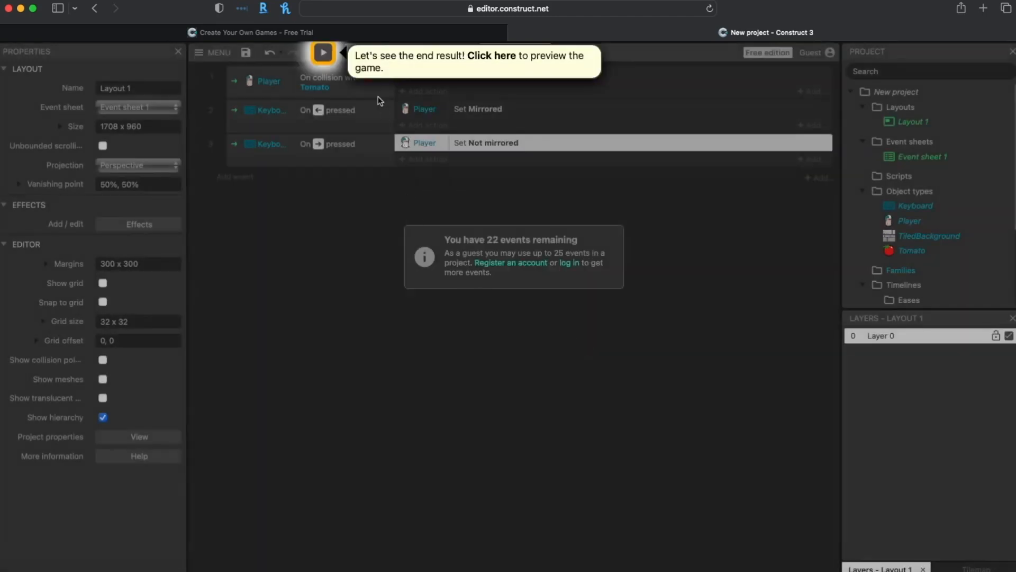
left_click(324, 55)
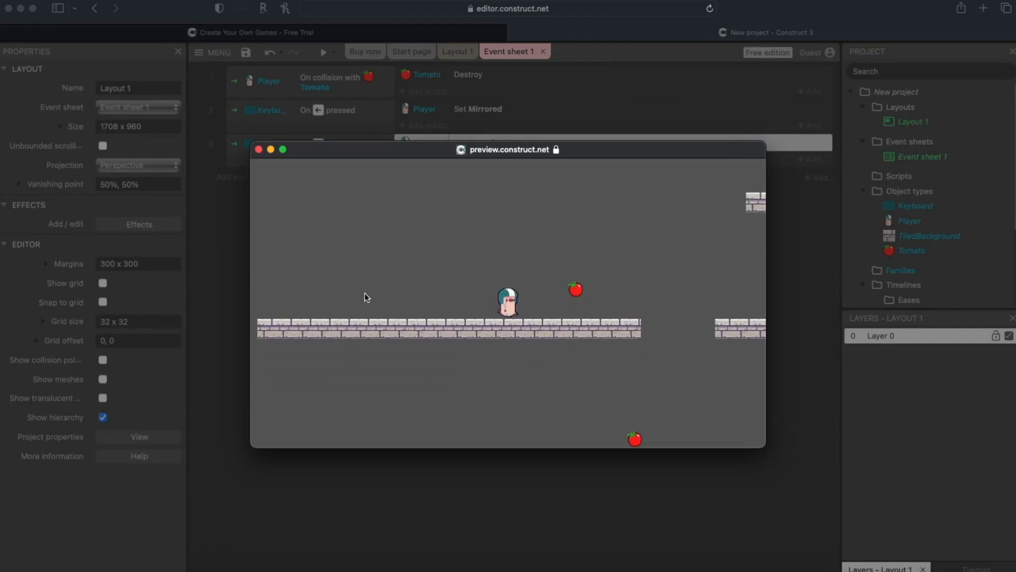
key("Right")
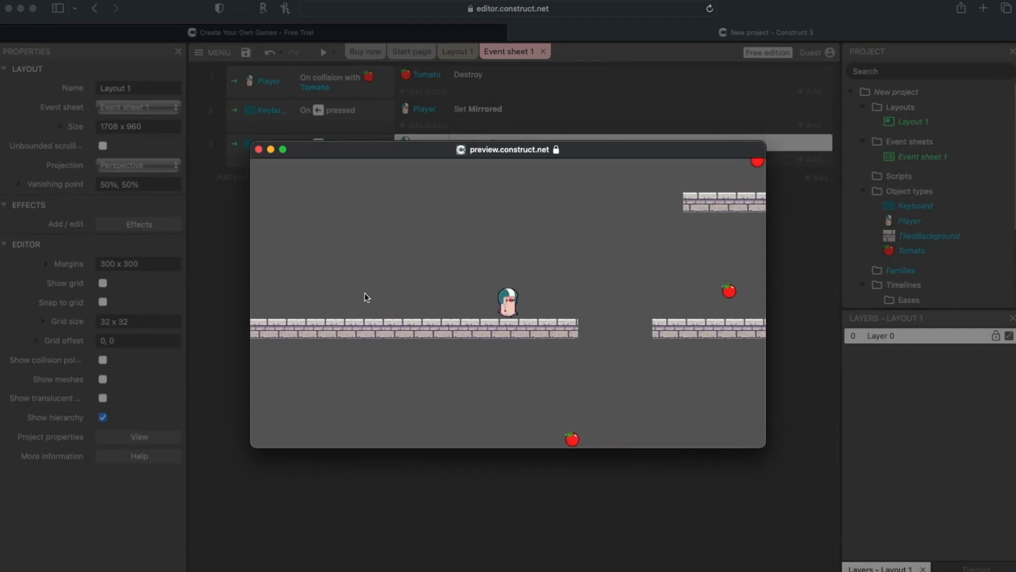
key("Left")
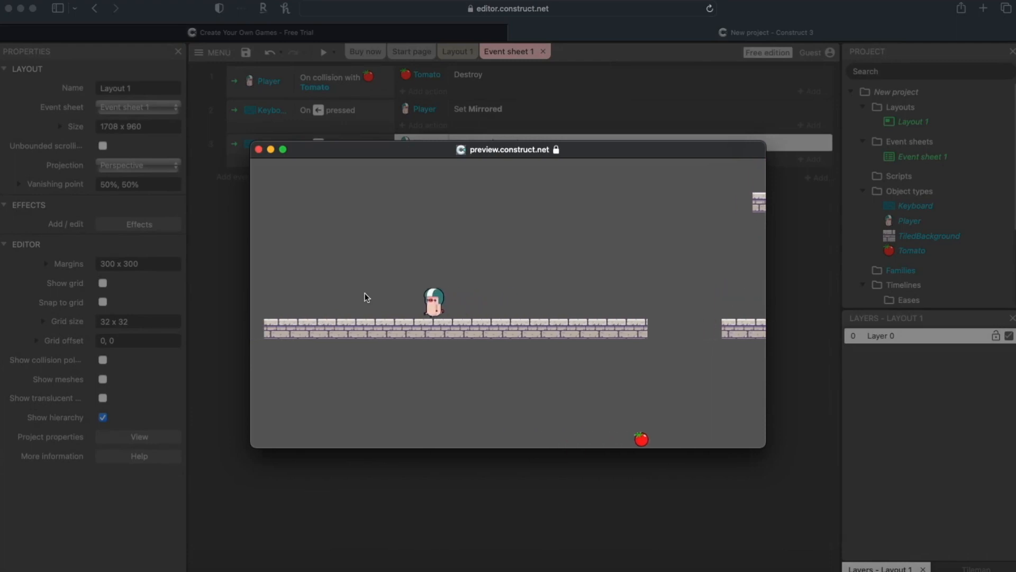
key("Left")
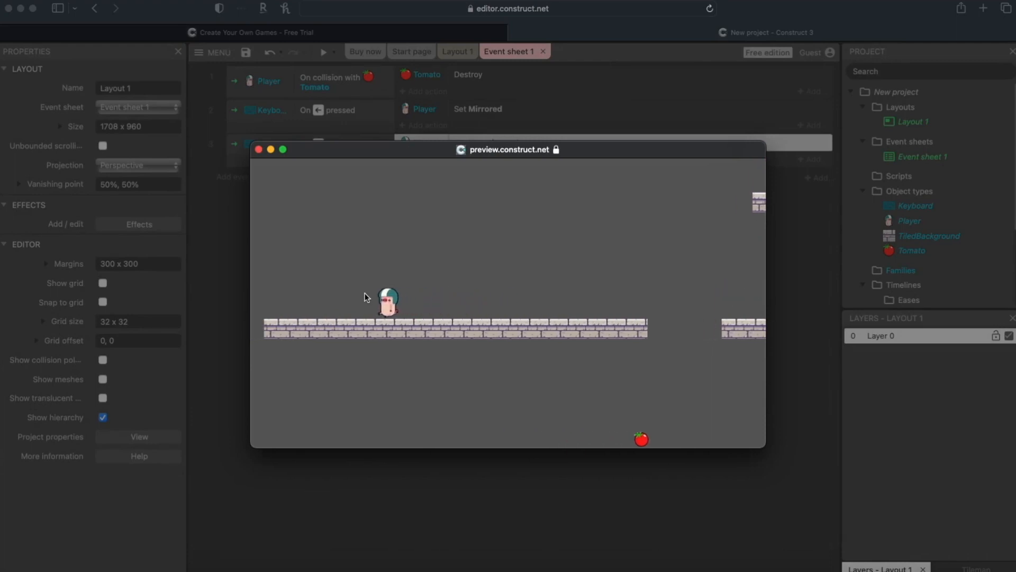
key("Right")
key("Left")
key("Right")
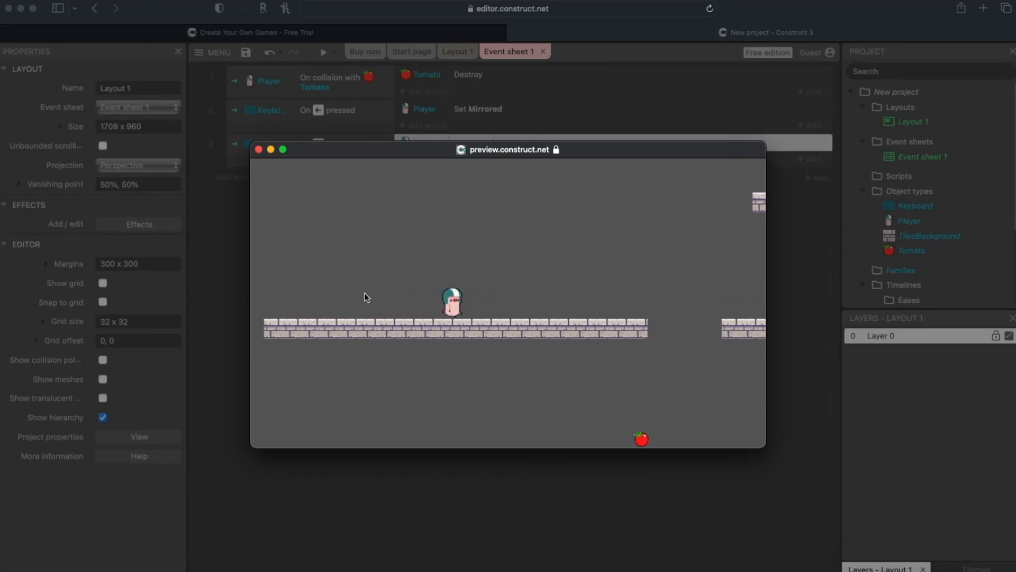
key("Left")
key("Right")
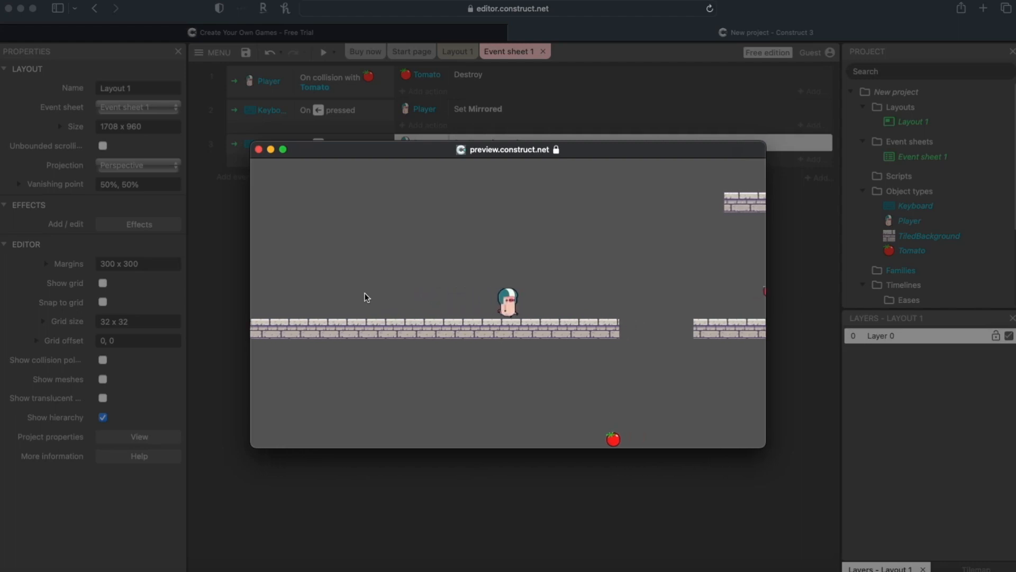
Jump the player between the upper platforms in the preview, changing direction to test tomato collection and mirroring.
key("Up")
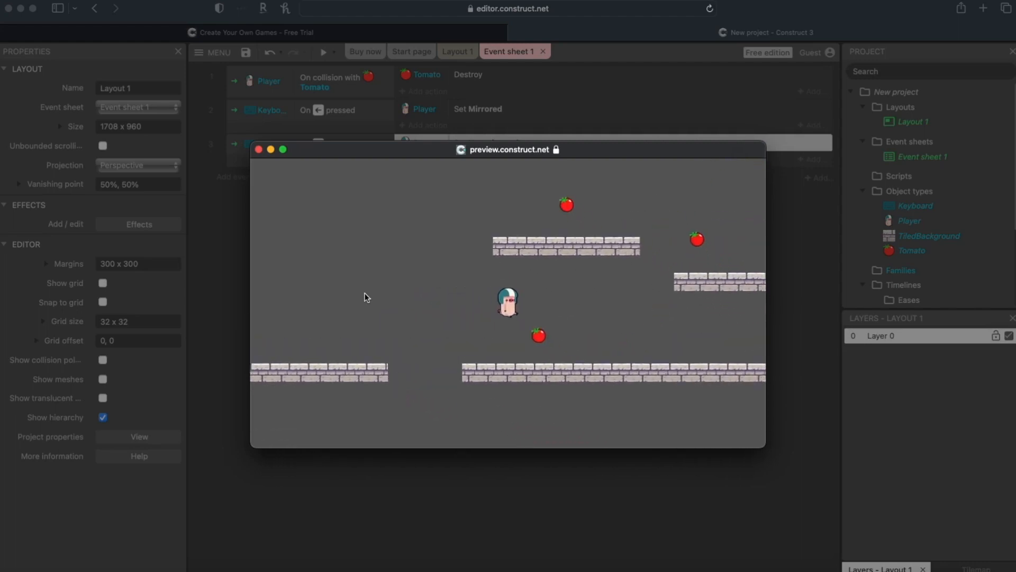
key("Right")
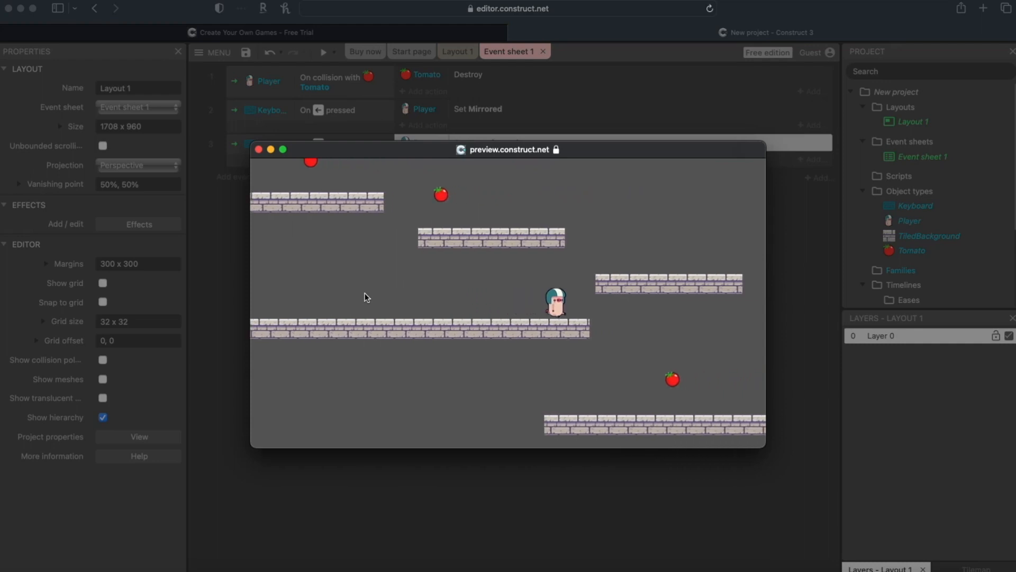
key("Up")
key("Left")
key("Up")
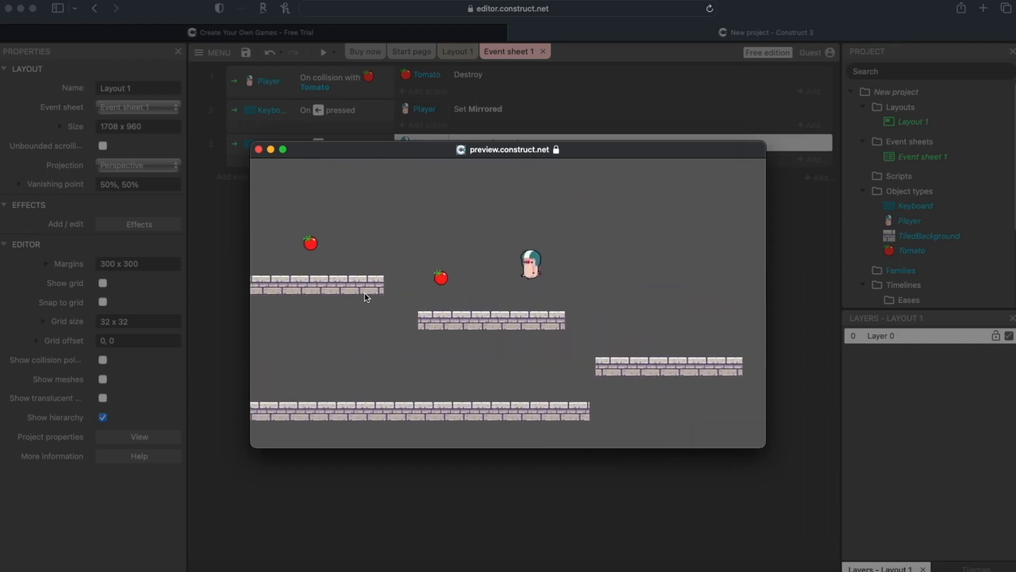
key("Up")
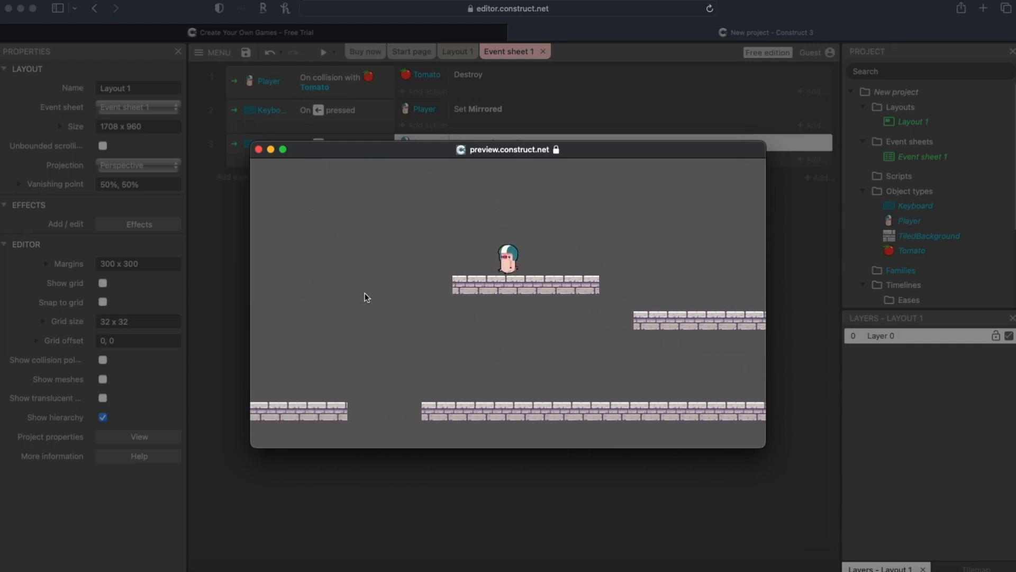
key("Right")
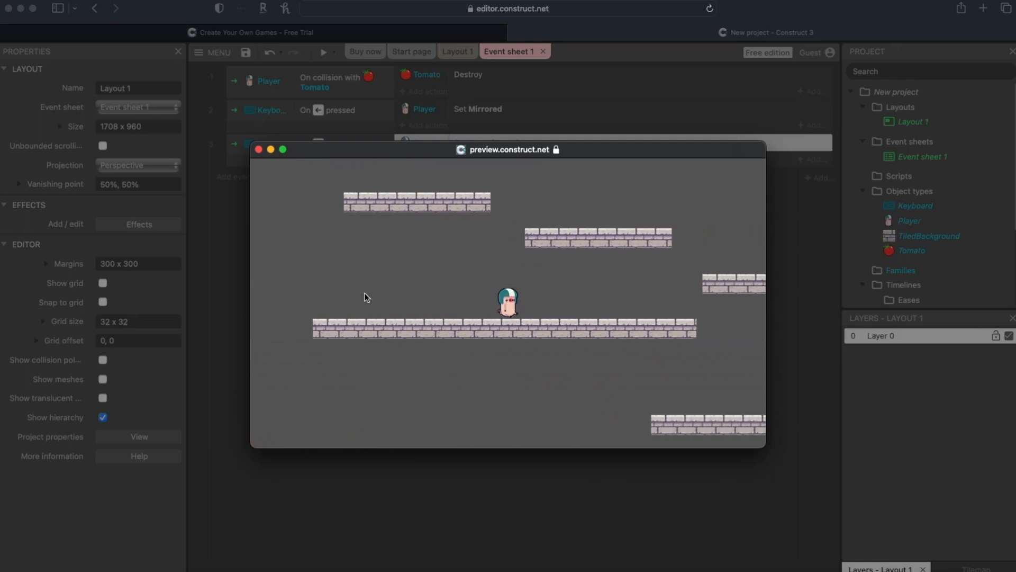
key("Right")
key("Up")
key("Right")
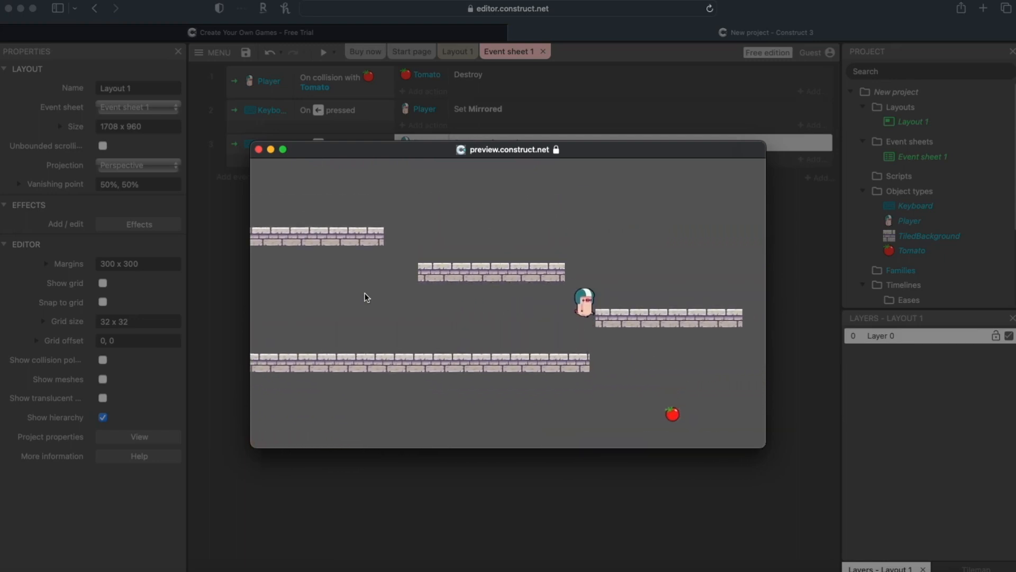
Drop the player to the ground floor, run it both ways to test the game, close the preview and finish the guided tour.
key("Left")
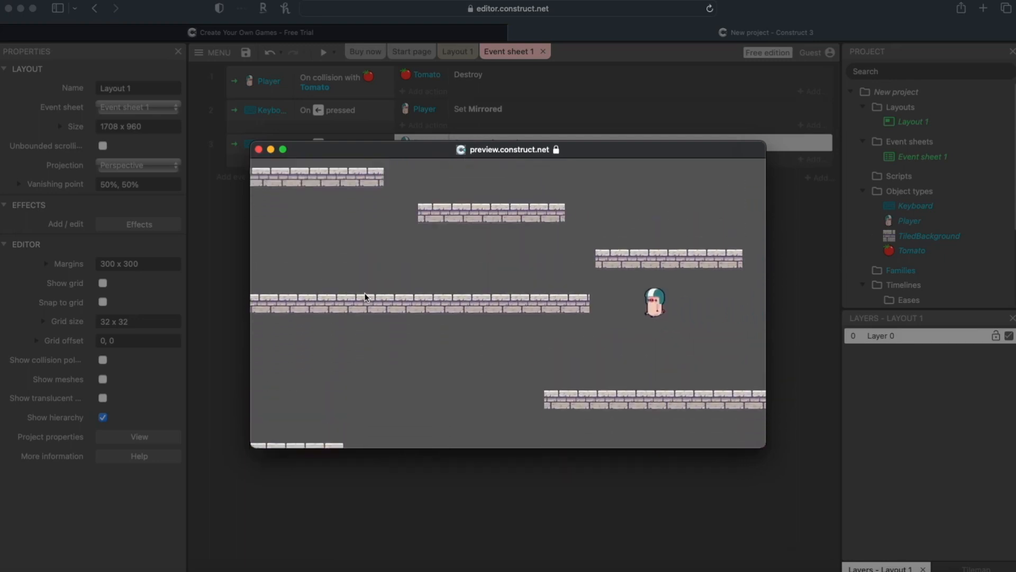
key("Left")
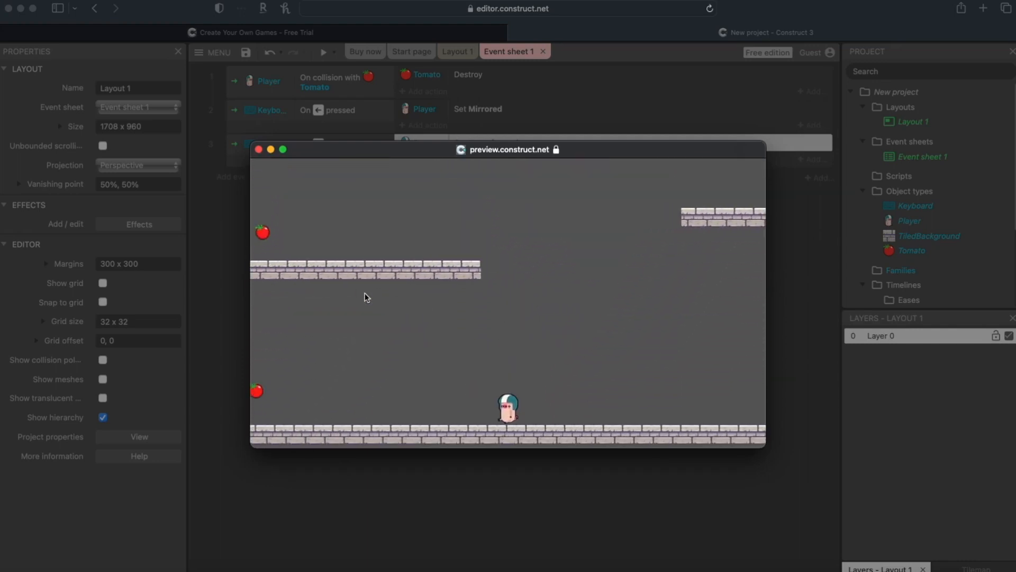
key("Up")
key("Right")
key("Right")
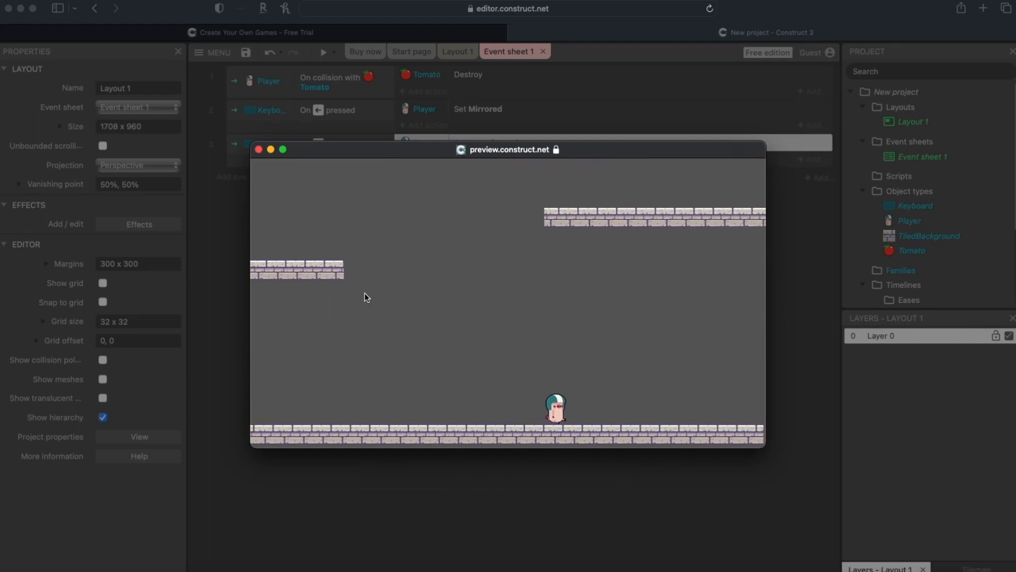
key("Left")
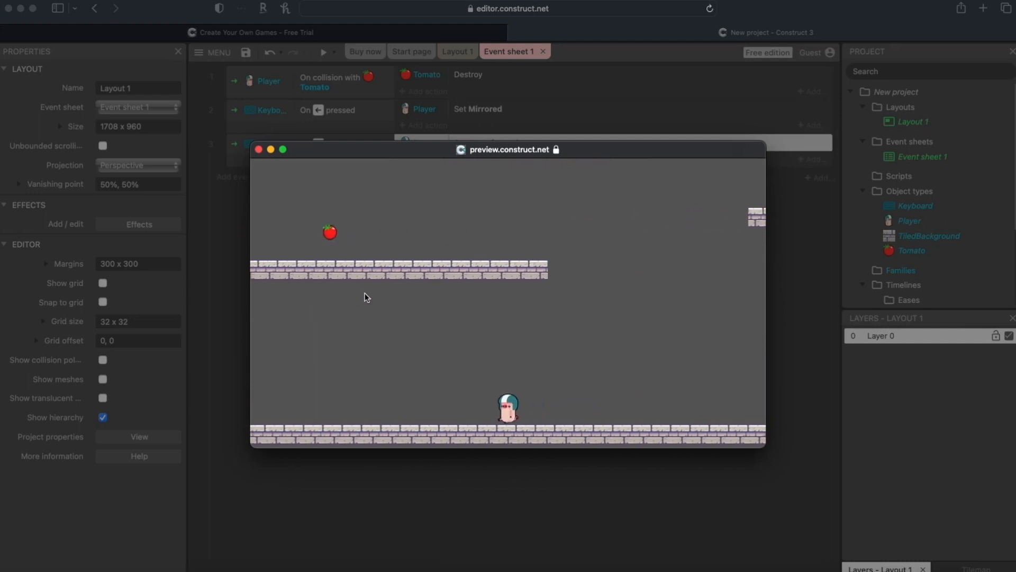
key("Up")
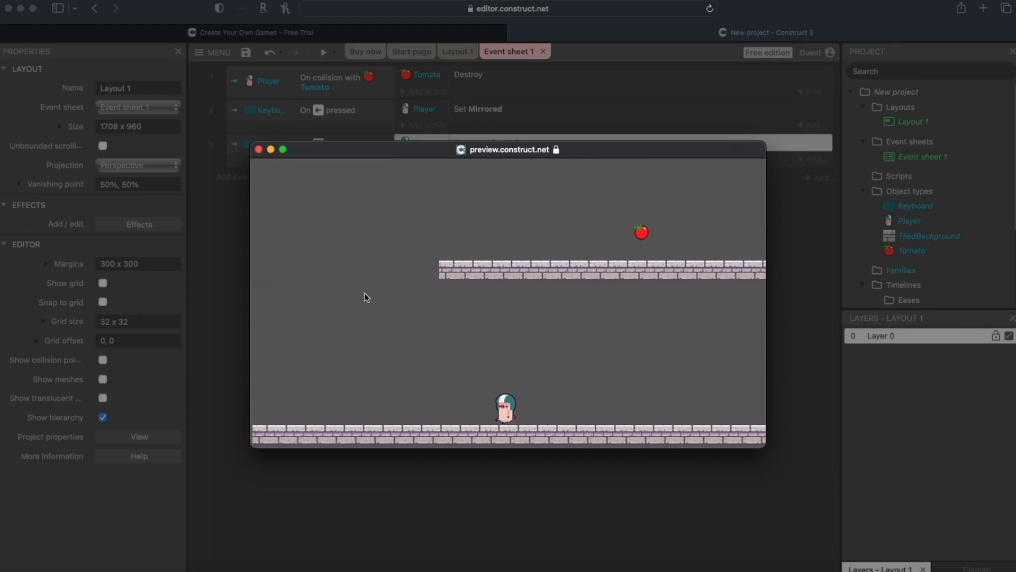
left_click(258, 149)
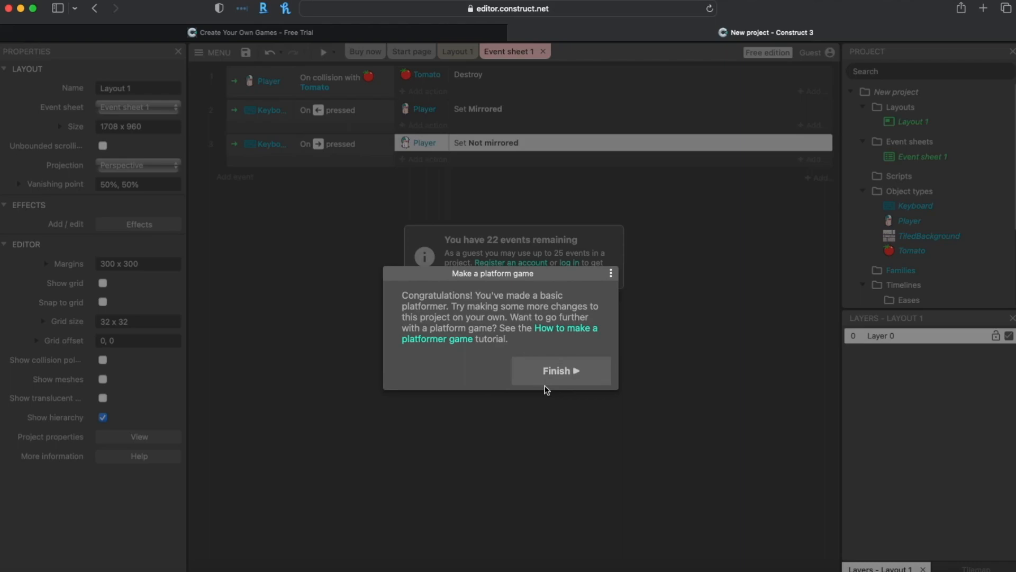
left_click(545, 385)
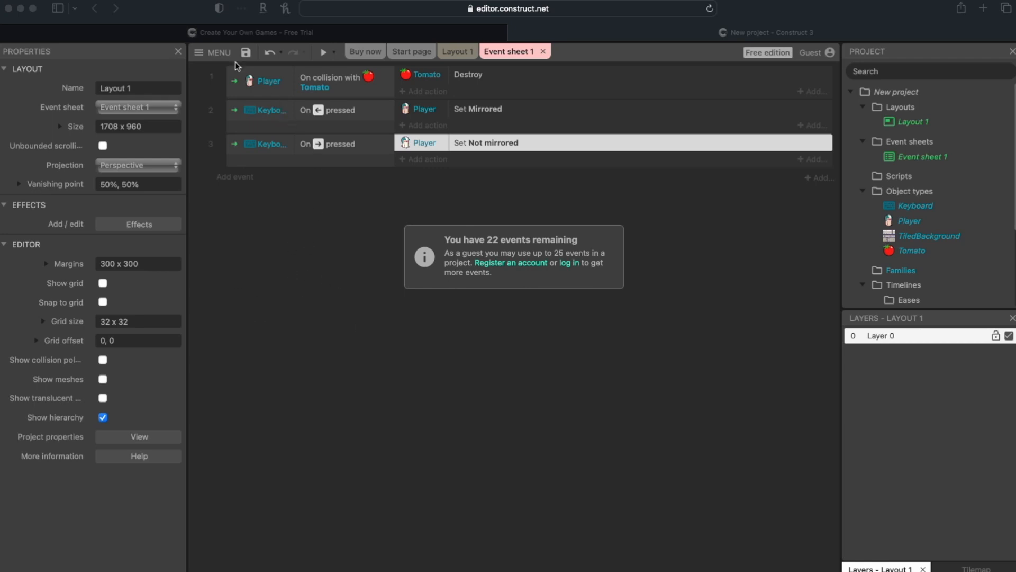
Examine which cloud services are offered for saving the project, and leave the cloud save dialog without choosing one.
left_click(221, 57)
left_click(219, 57)
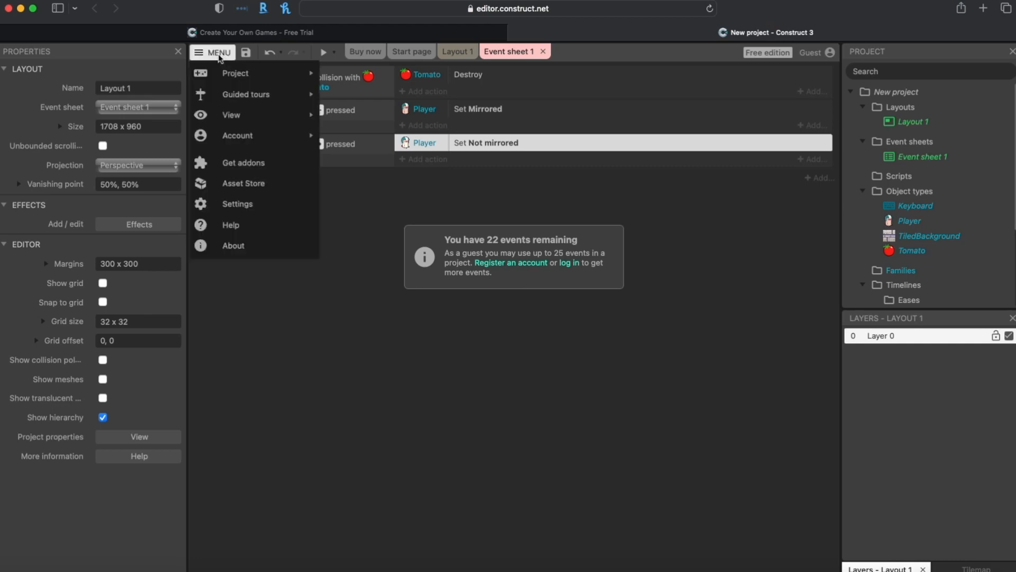
mouse_move(233, 73)
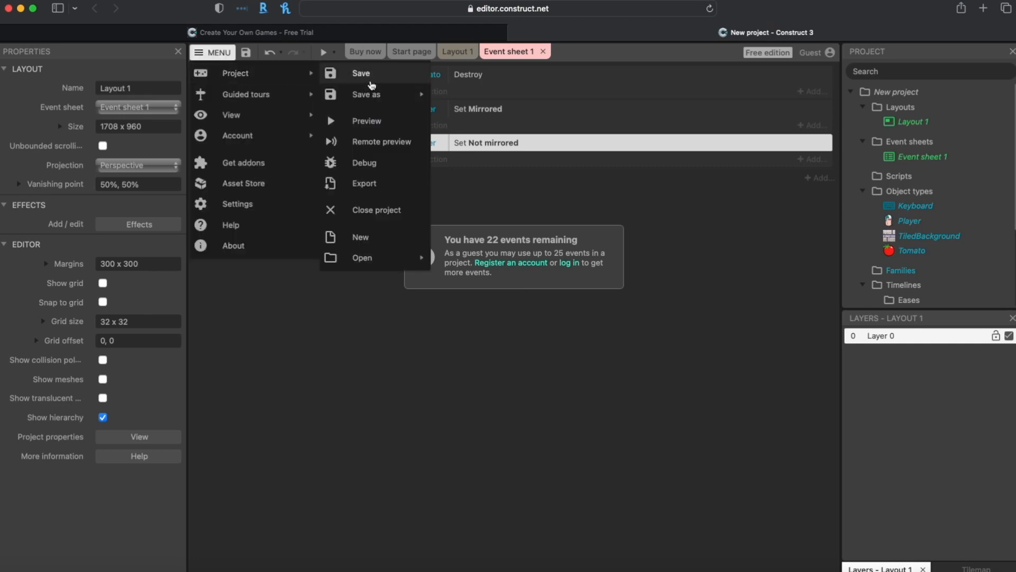
mouse_move(362, 96)
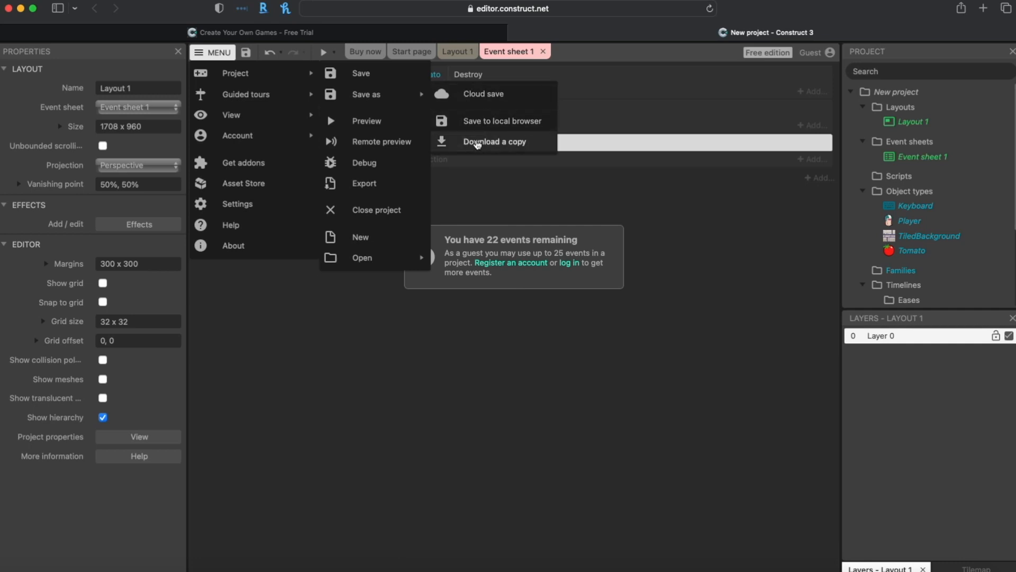
left_click(491, 98)
left_click(494, 215)
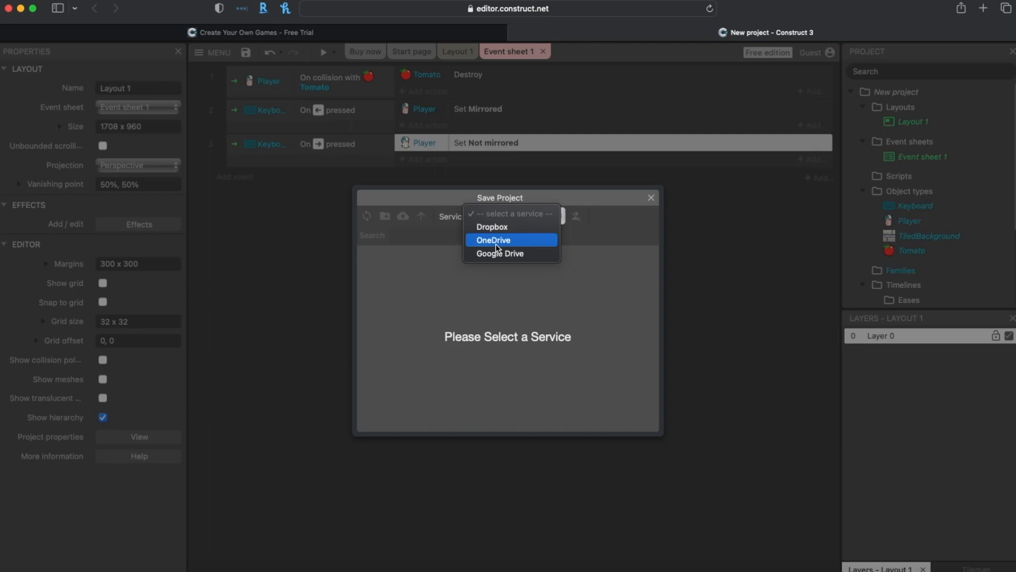
left_click(649, 202)
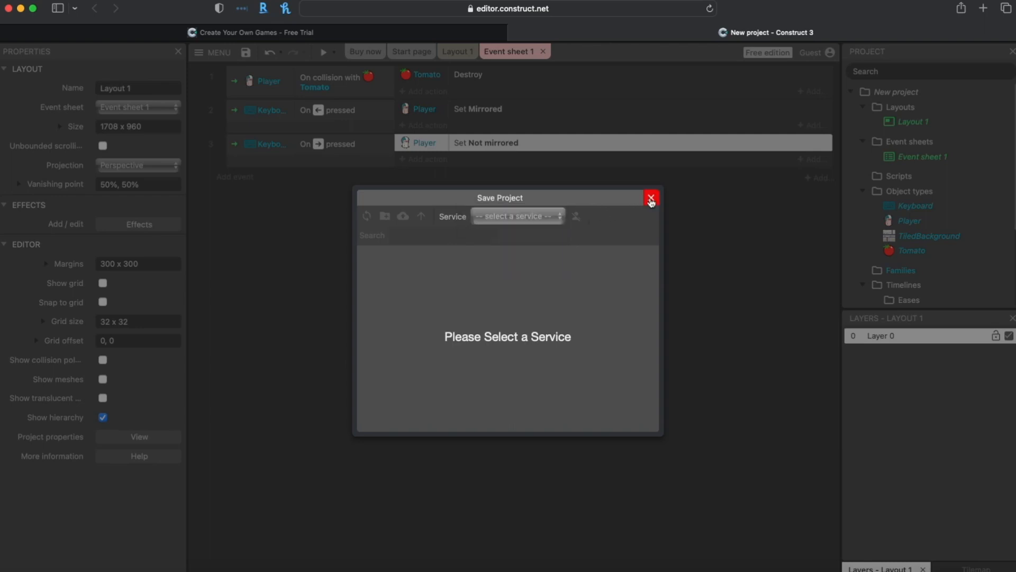
left_click(649, 199)
Download a copy of the project with the file name Guided-tour.c3p.
left_click(219, 52)
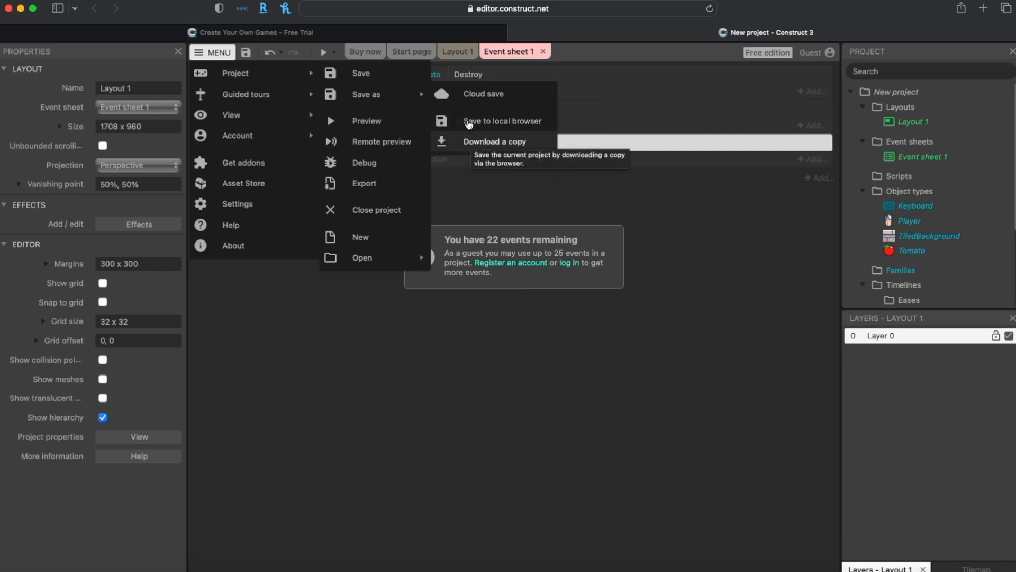
left_click(480, 142)
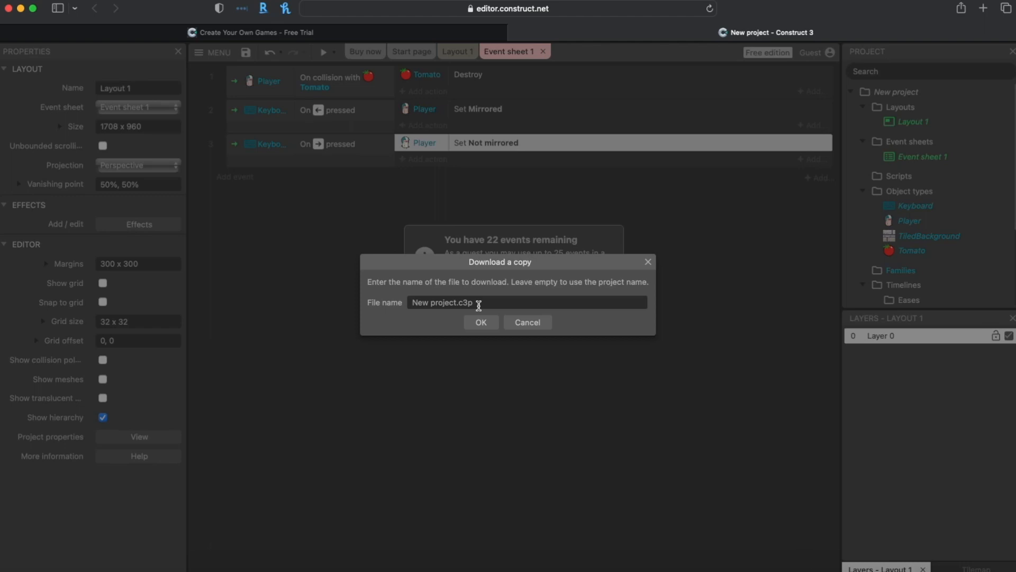
left_click_drag(488, 265, 485, 261)
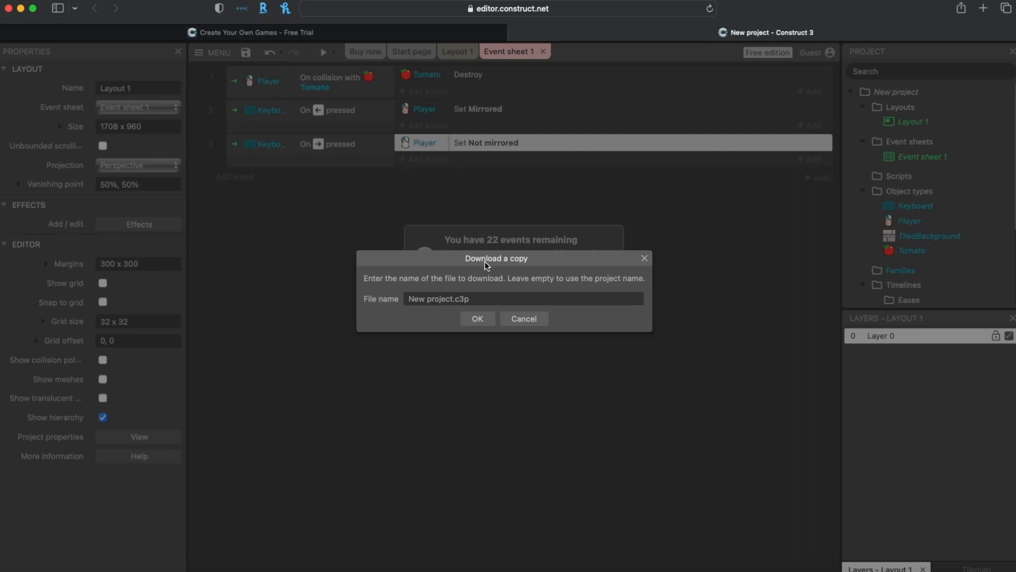
left_click_drag(496, 260, 500, 256)
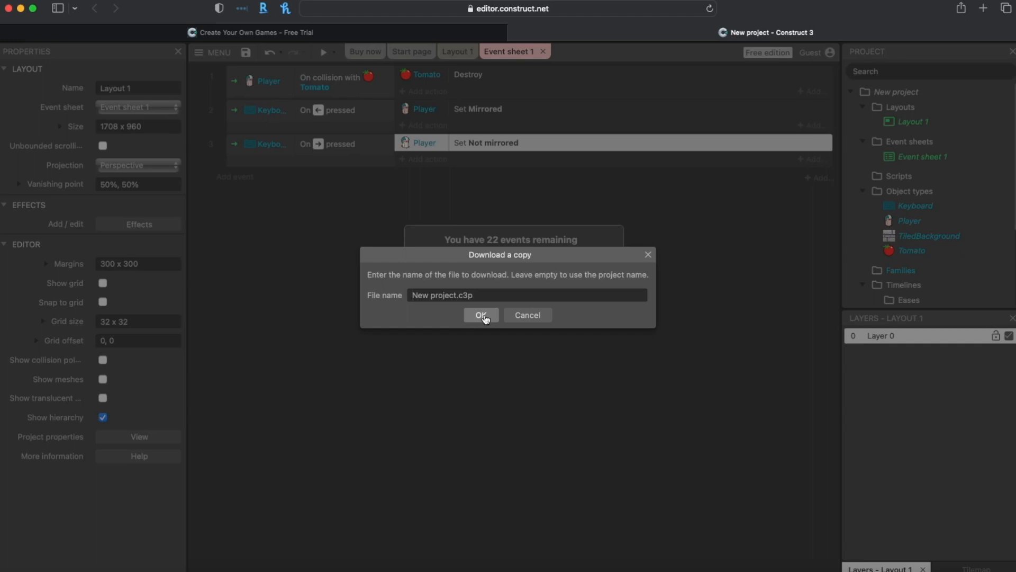
key("super+a")
type("Guidl")
key("BackSpace")
key("BackSpace")
key("BackSpace")
type("uilded")
key("BackSpace")
key("BackSpace")
key("BackSpace")
type("ided-tour.c3p")
left_click(481, 316)
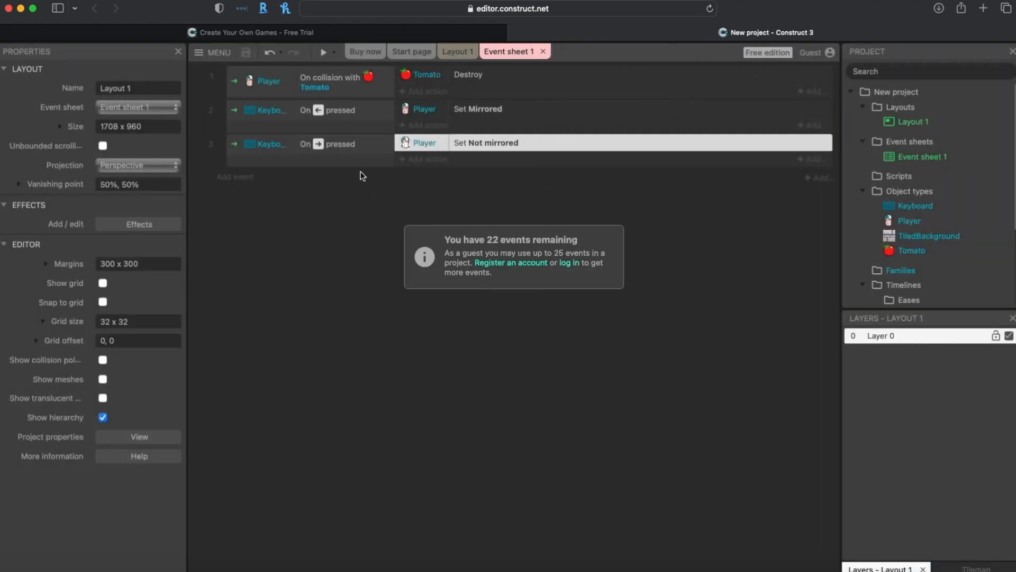
Close the current project.
left_click(220, 55)
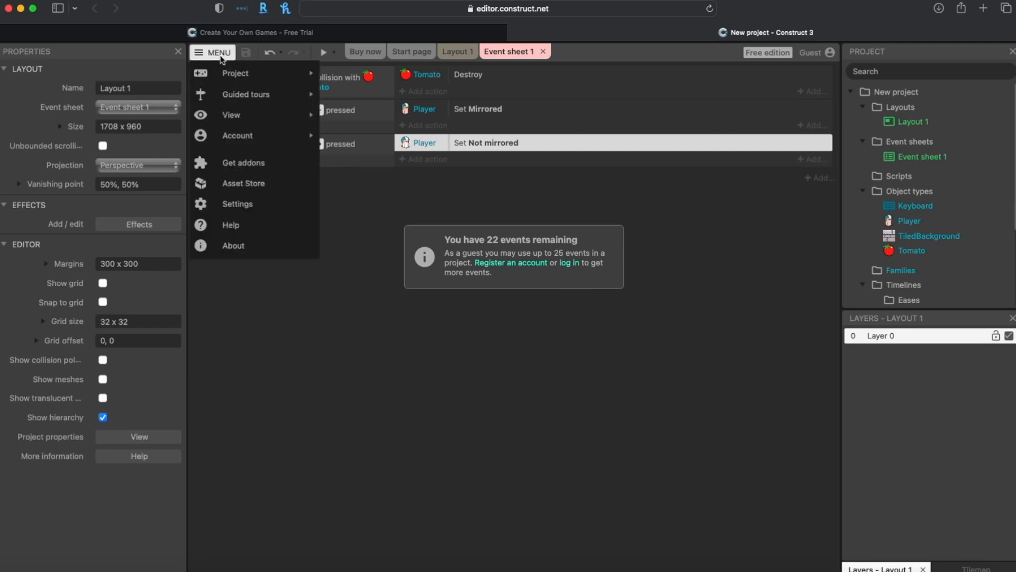
mouse_move(227, 77)
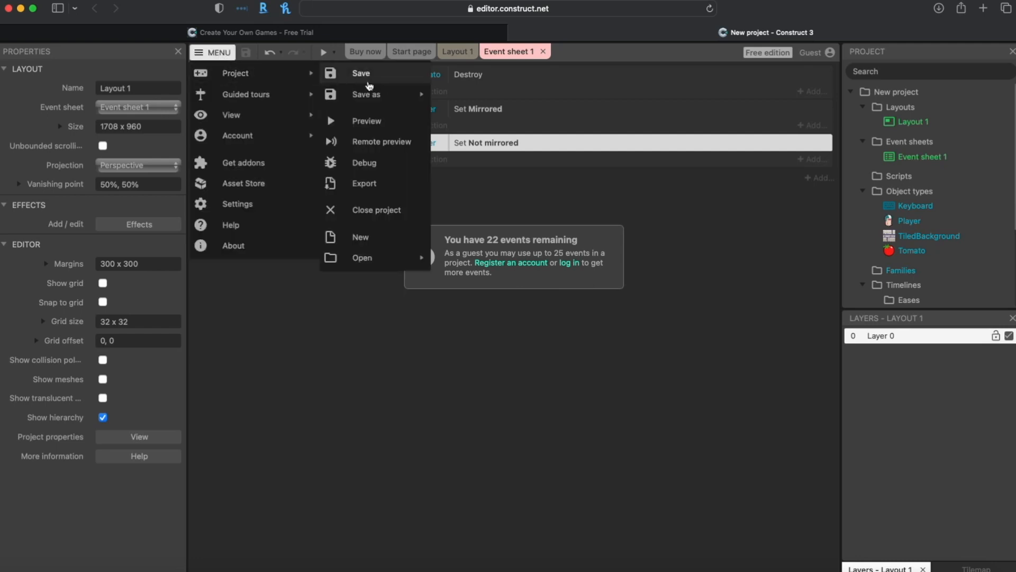
left_click(374, 210)
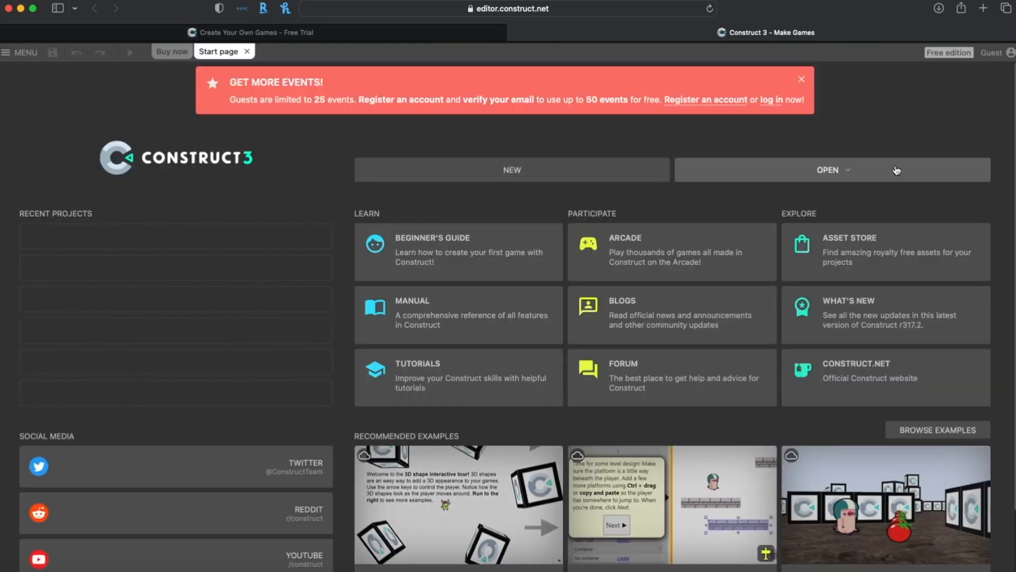
Open the local project file Guided-tour.c3p from the Downloads folder and check its layout and event sheet.
left_click(838, 175)
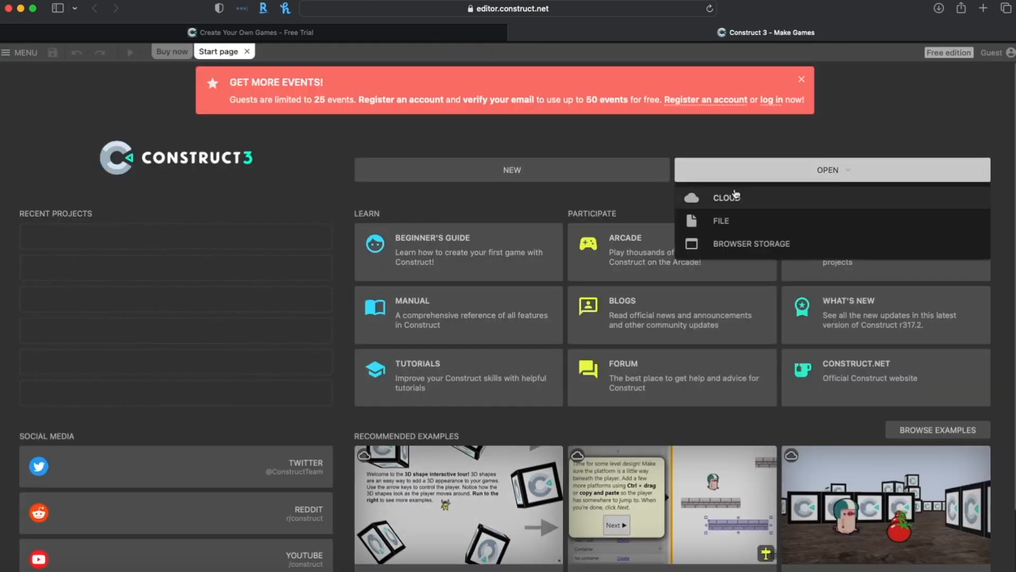
left_click(718, 225)
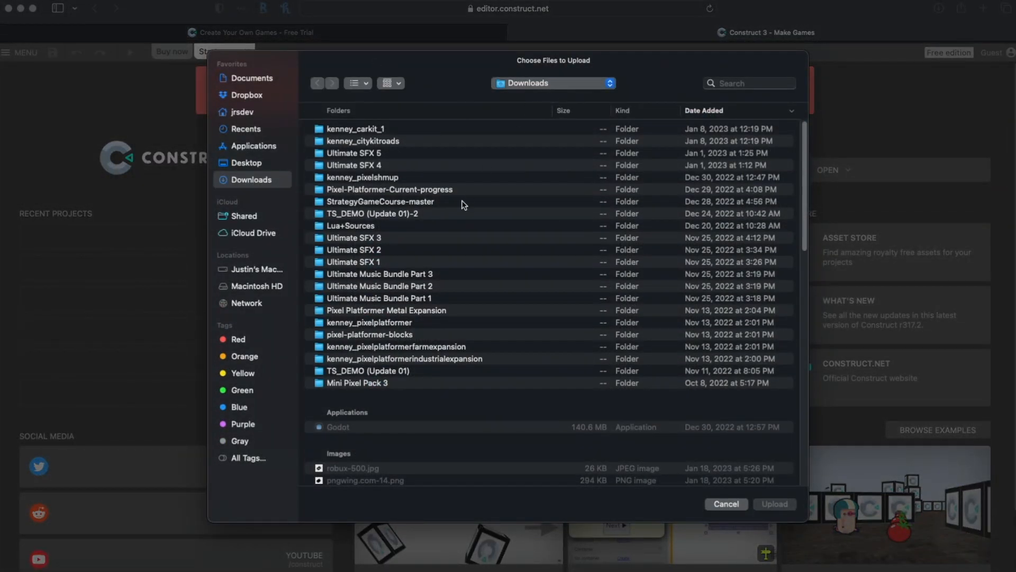
scroll(390, 268, "down", 15)
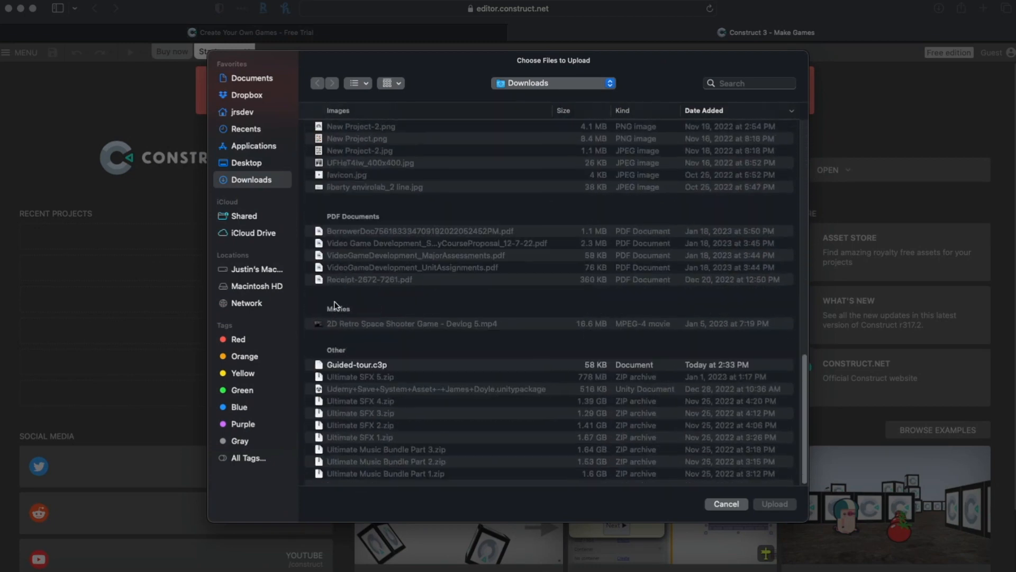
left_click(344, 366)
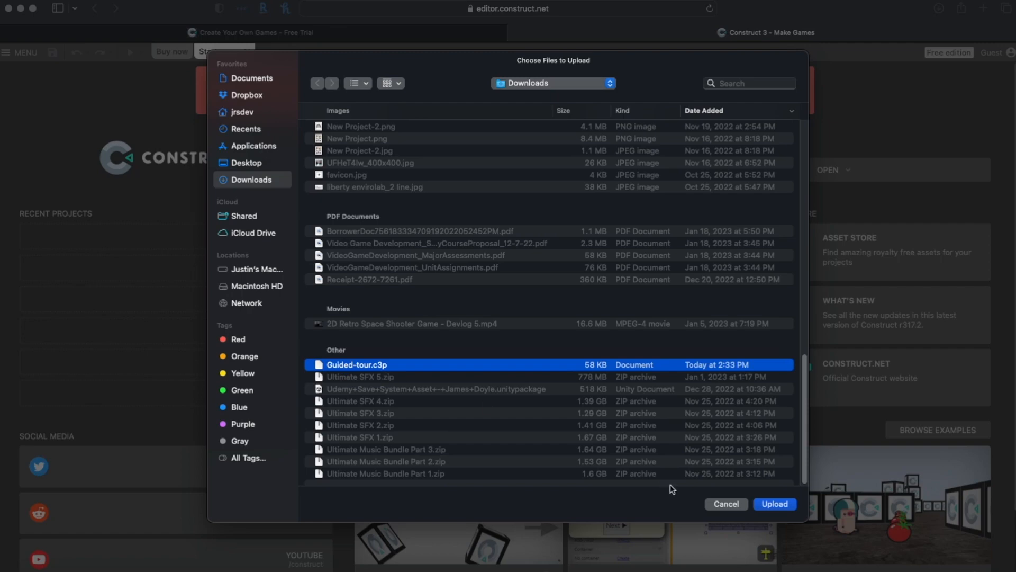
left_click(771, 505)
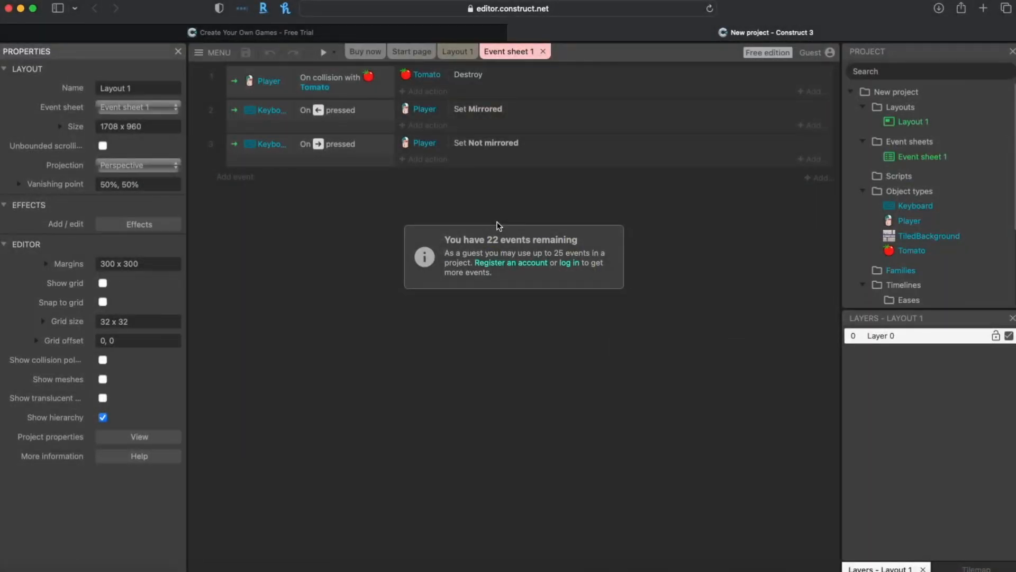
left_click(456, 51)
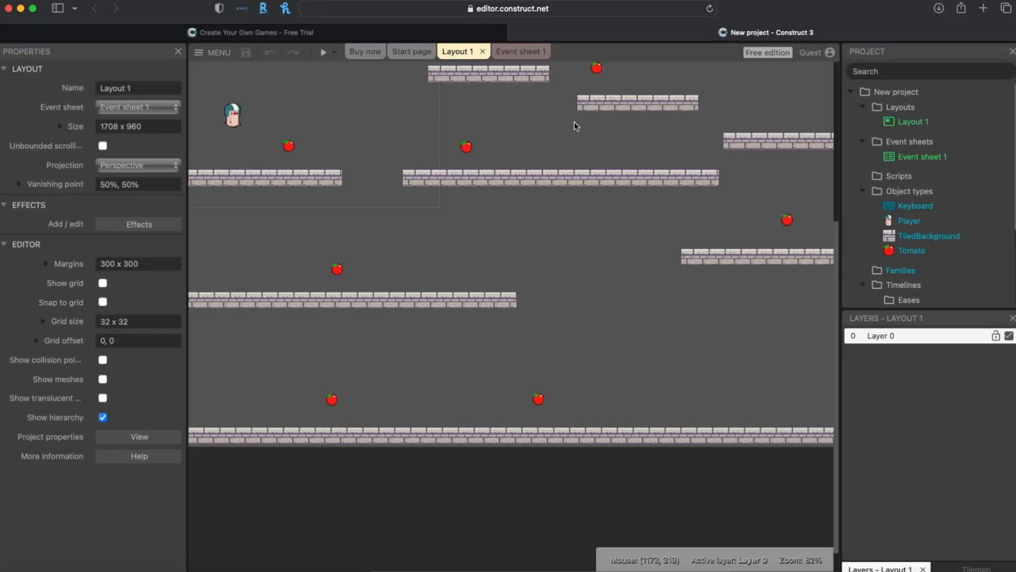
left_click(529, 51)
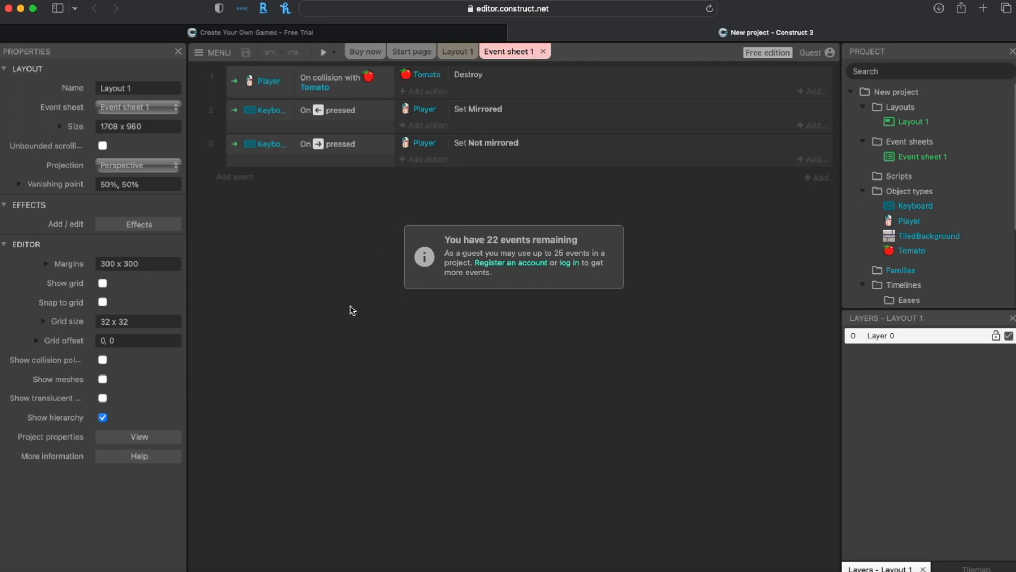